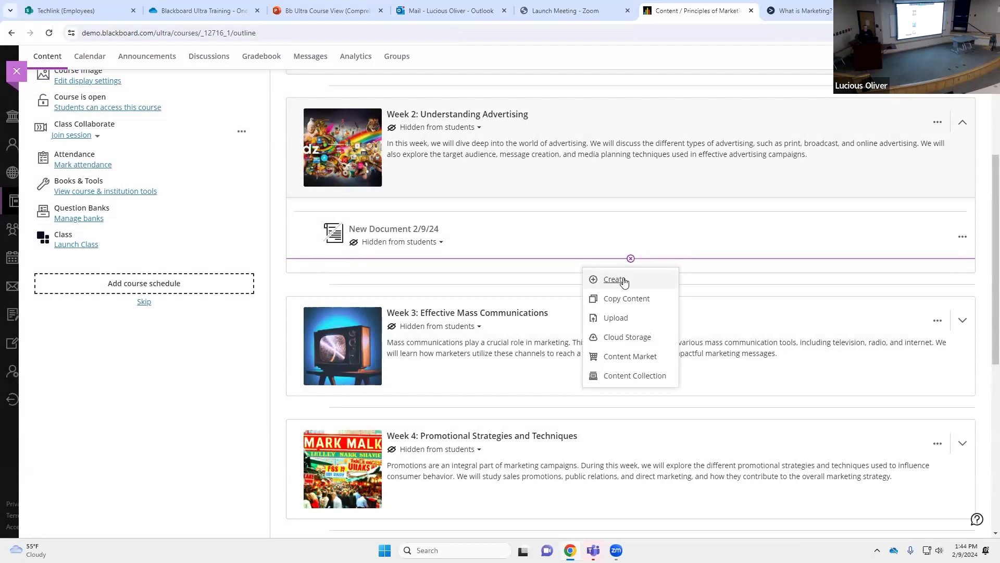
Create a new discussion in the Week 2: Understanding Advertising module, below the existing document
{"action": "left_click", "coordinate": [623, 280]}
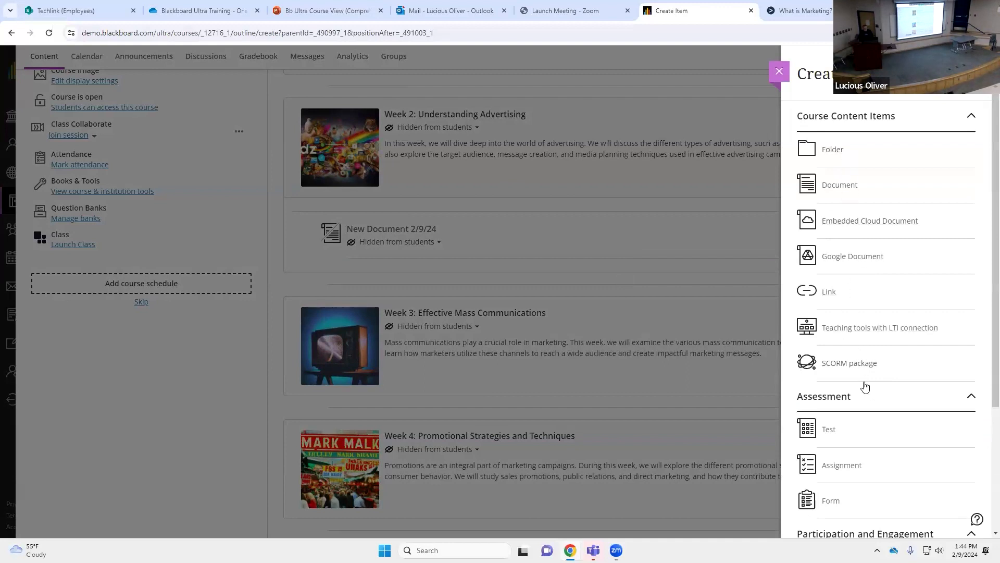
{"action": "scroll", "coordinate": [865, 387], "scroll_direction": "down", "scroll_amount": 2}
{"action": "scroll", "coordinate": [865, 387], "scroll_direction": "up", "scroll_amount": 2}
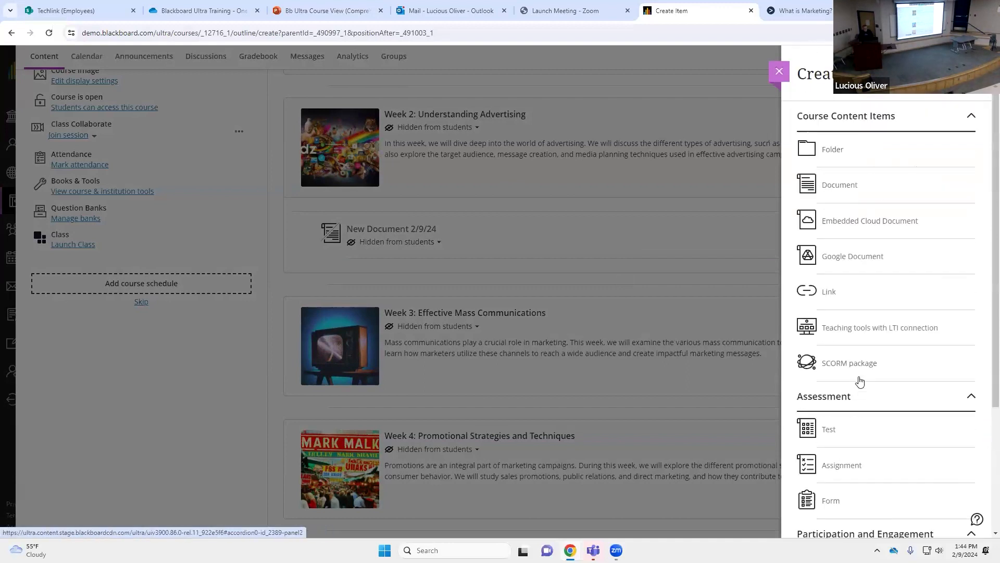
{"action": "scroll", "coordinate": [911, 348], "scroll_direction": "down", "scroll_amount": 3}
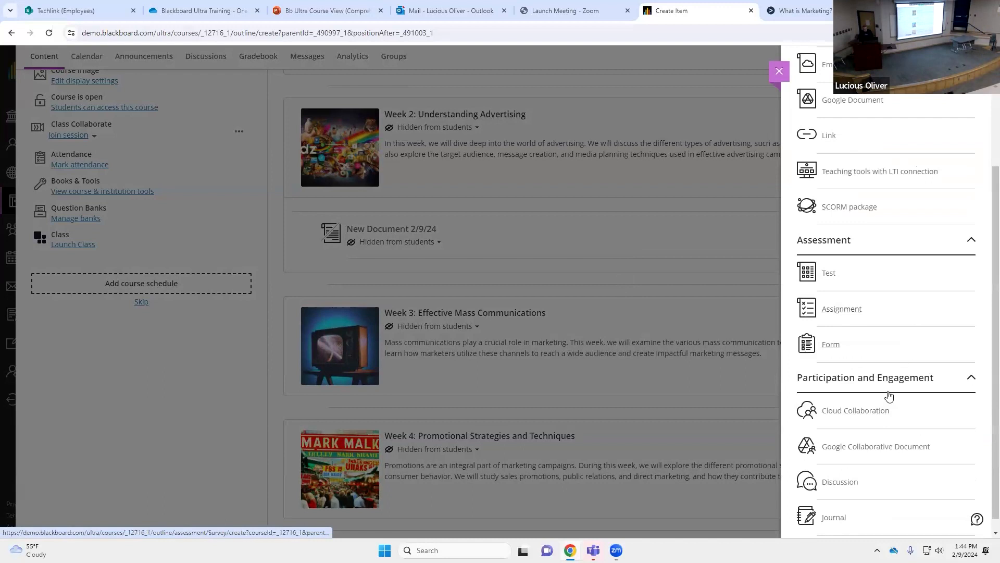
{"action": "left_click", "coordinate": [841, 468]}
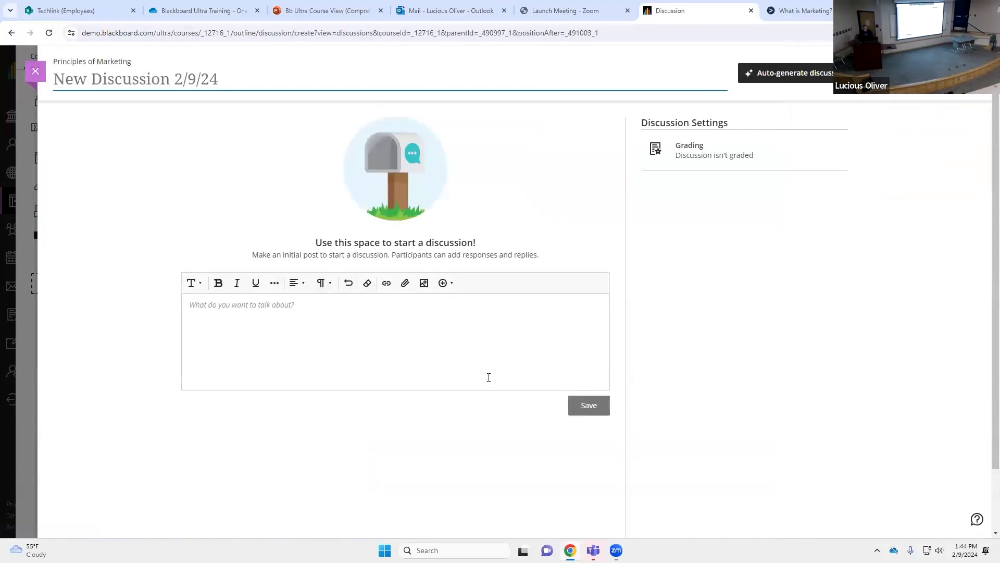
{"action": "left_click", "coordinate": [388, 332]}
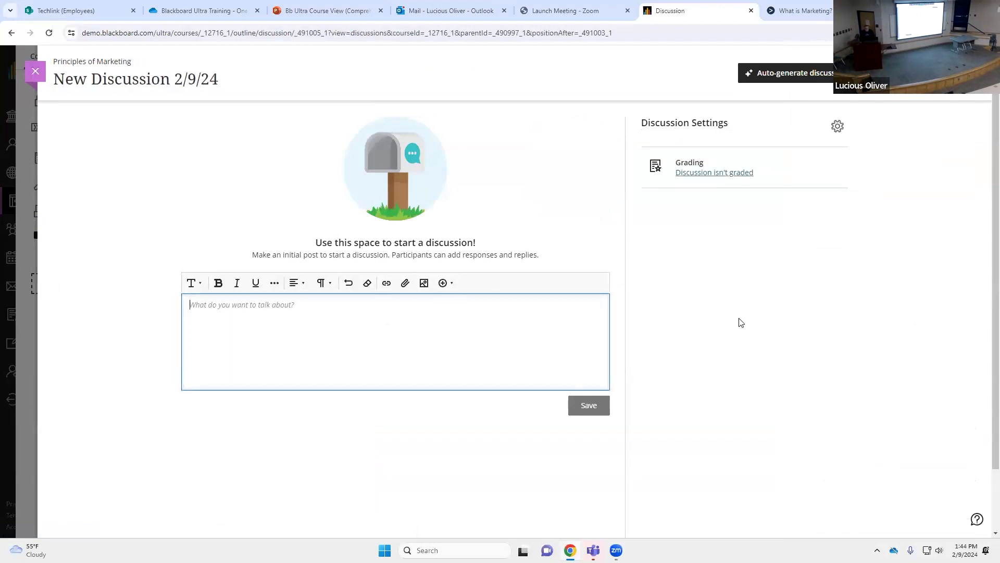
Auto-generate discussion prompts, add "The Role of Social Media in Modern Marketing" to the discussion, and save the post
{"action": "left_click", "coordinate": [770, 79]}
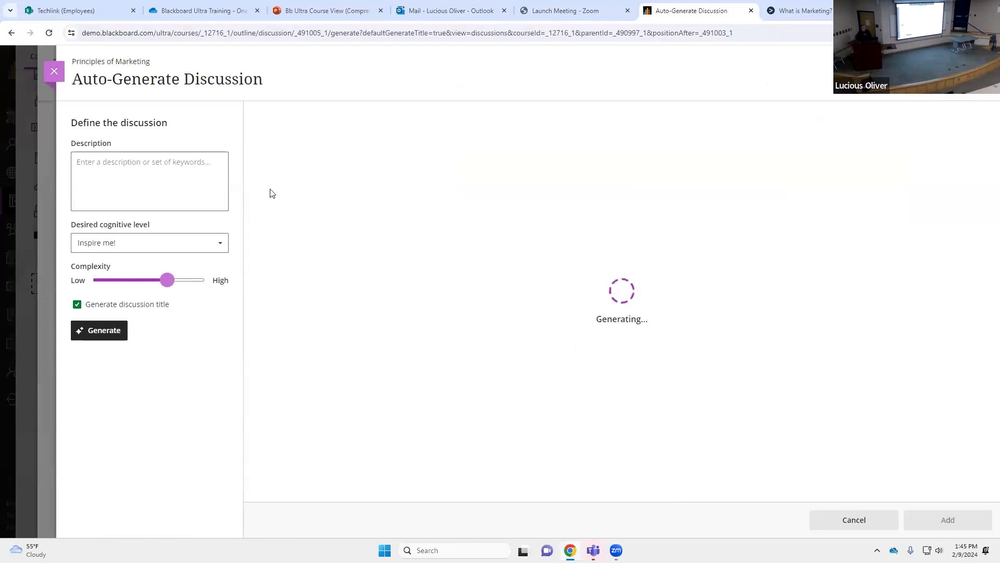
{"action": "left_click", "coordinate": [182, 170]}
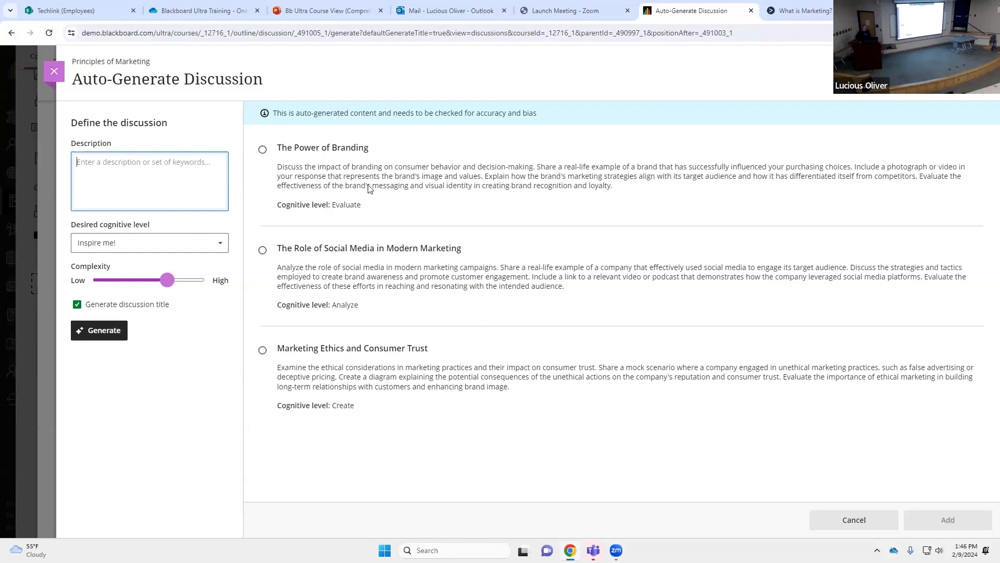
{"action": "left_click", "coordinate": [263, 251]}
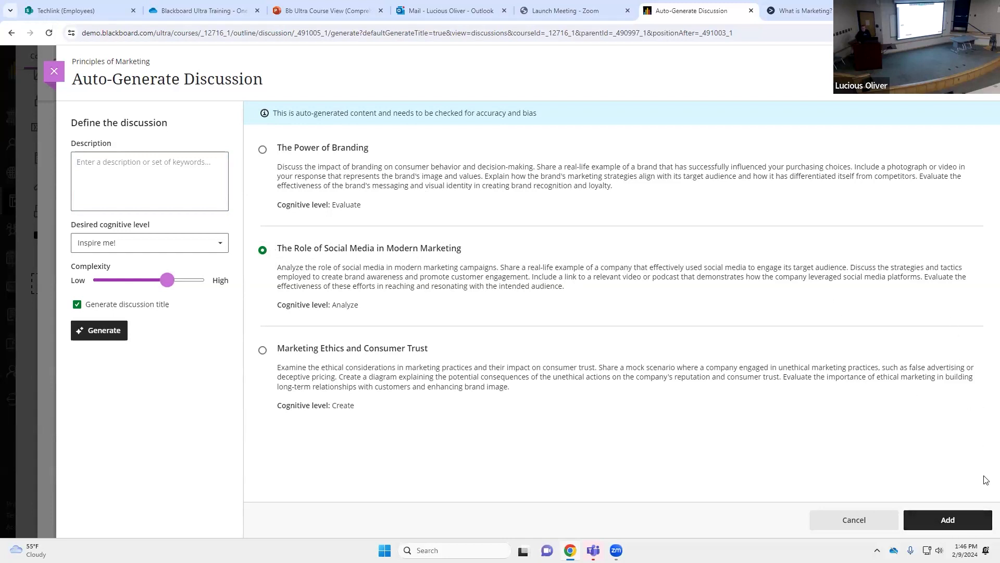
{"action": "left_click", "coordinate": [947, 518]}
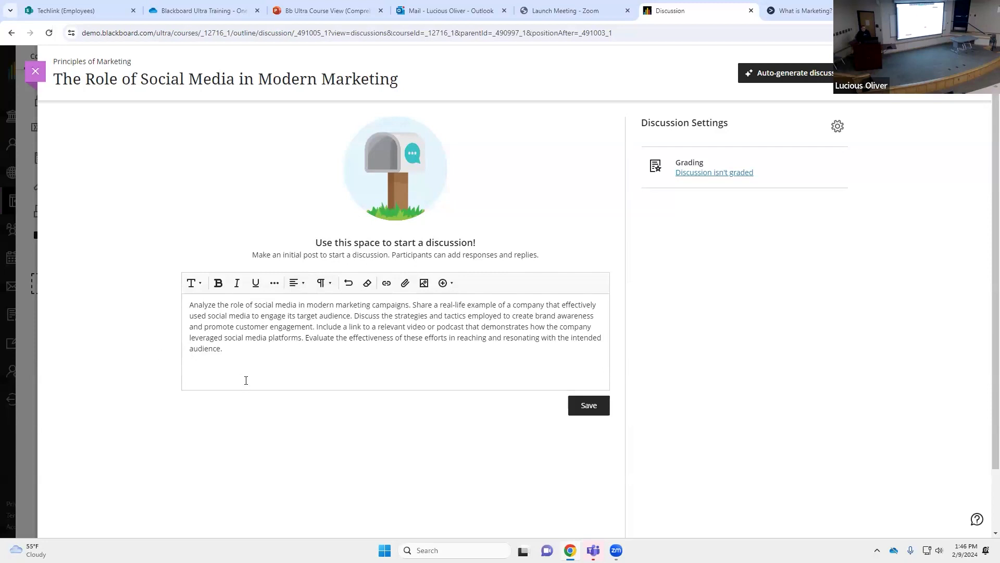
{"action": "left_click", "coordinate": [238, 353]}
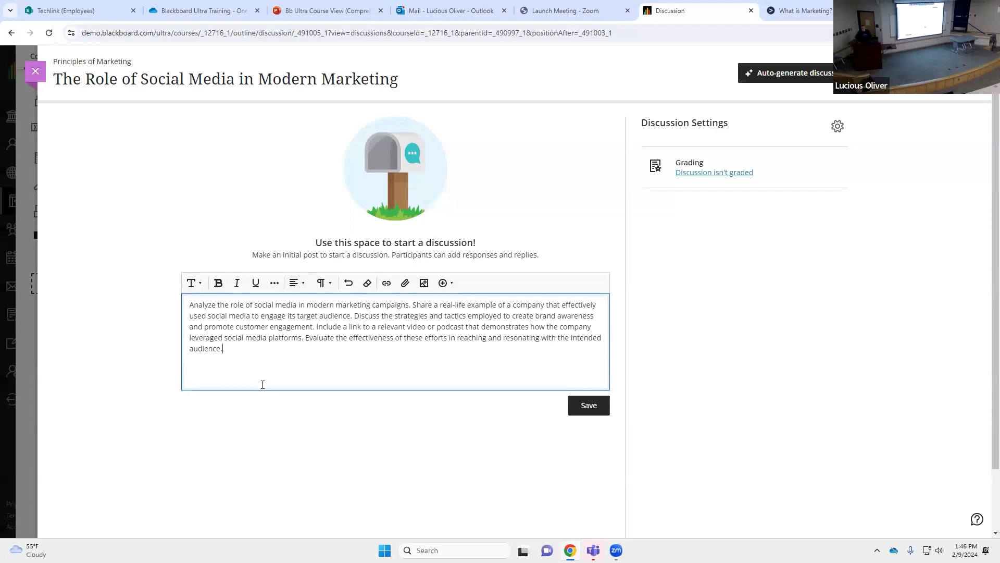
{"action": "left_click", "coordinate": [599, 407]}
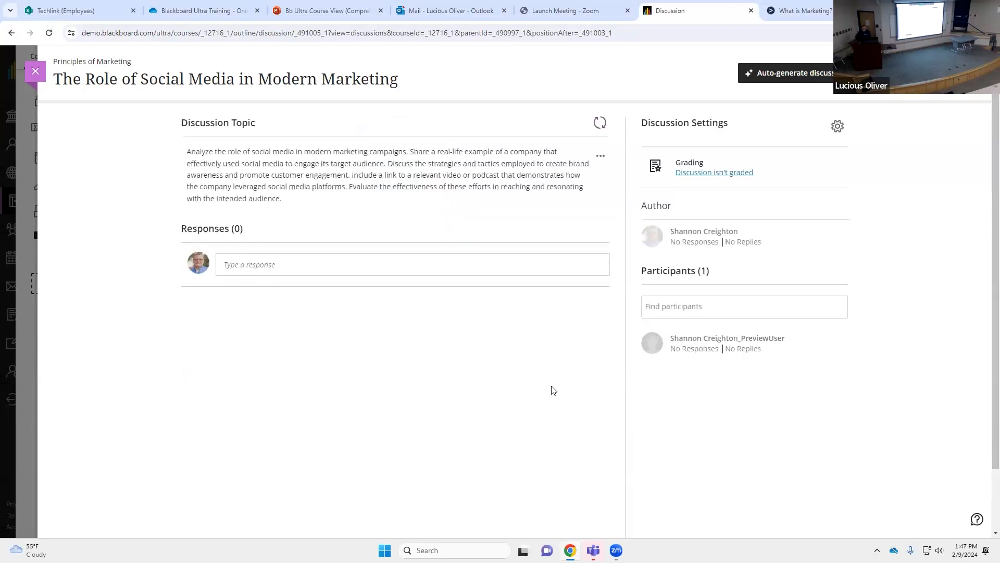
Make the discussion count for a grade in its settings
{"action": "left_click", "coordinate": [726, 173]}
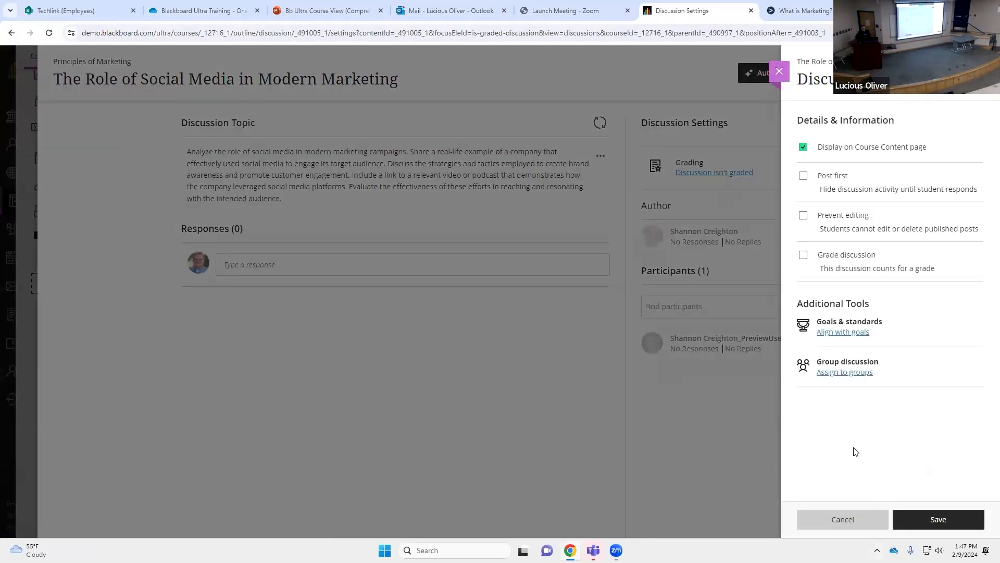
{"action": "left_click", "coordinate": [833, 216]}
{"action": "left_click", "coordinate": [834, 255]}
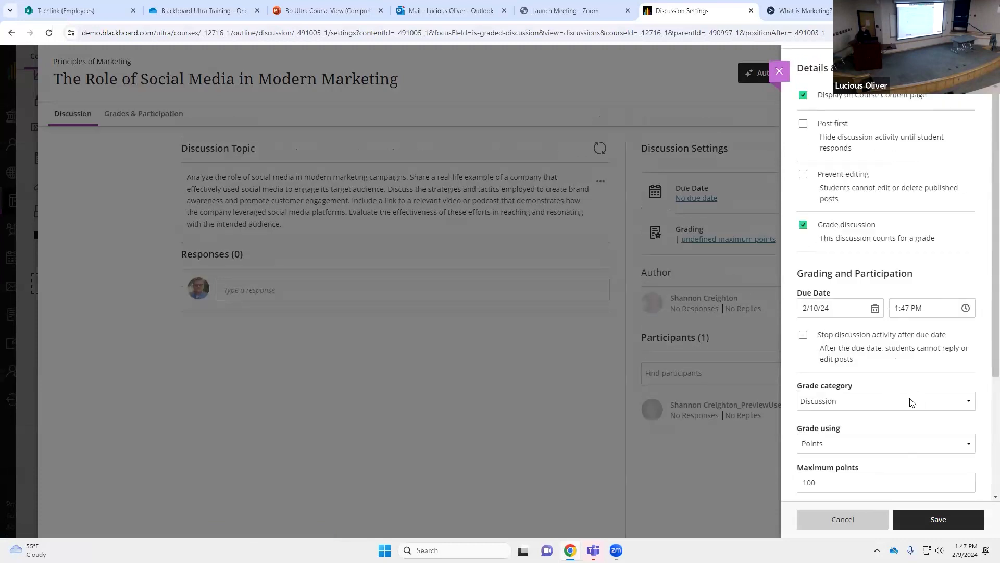
{"action": "scroll", "coordinate": [911, 398], "scroll_direction": "down", "scroll_amount": 2}
{"action": "scroll", "coordinate": [852, 390], "scroll_direction": "down", "scroll_amount": 3}
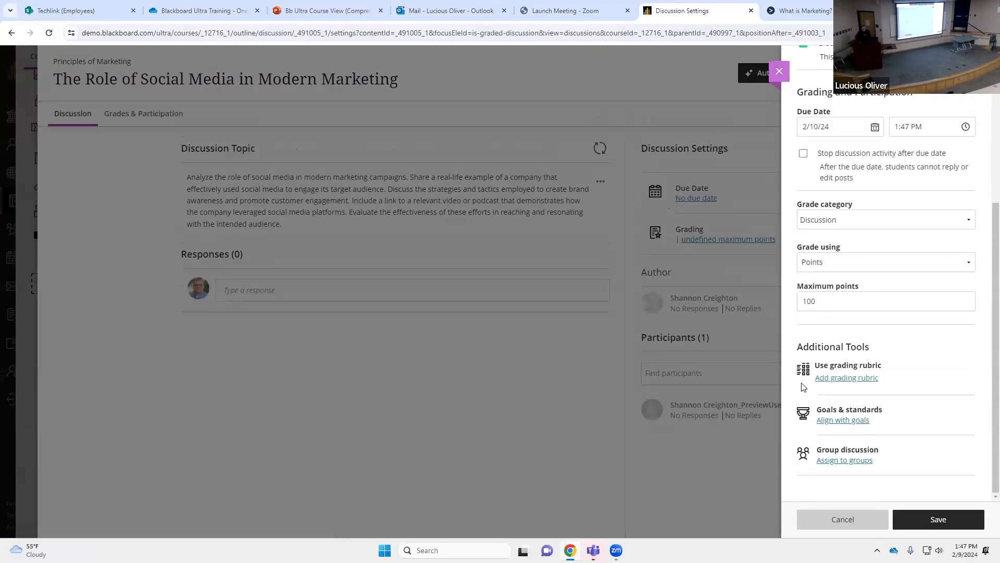
Generate a new grading rubric for the discussion from the course rubrics and review its preview
{"action": "left_click", "coordinate": [857, 378]}
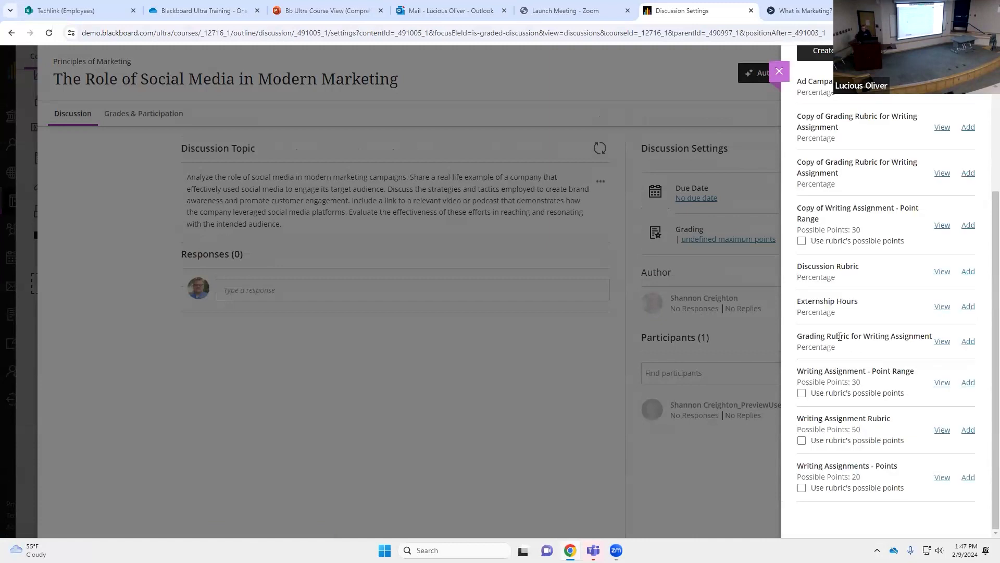
{"action": "scroll", "coordinate": [840, 337], "scroll_direction": "up", "scroll_amount": 1}
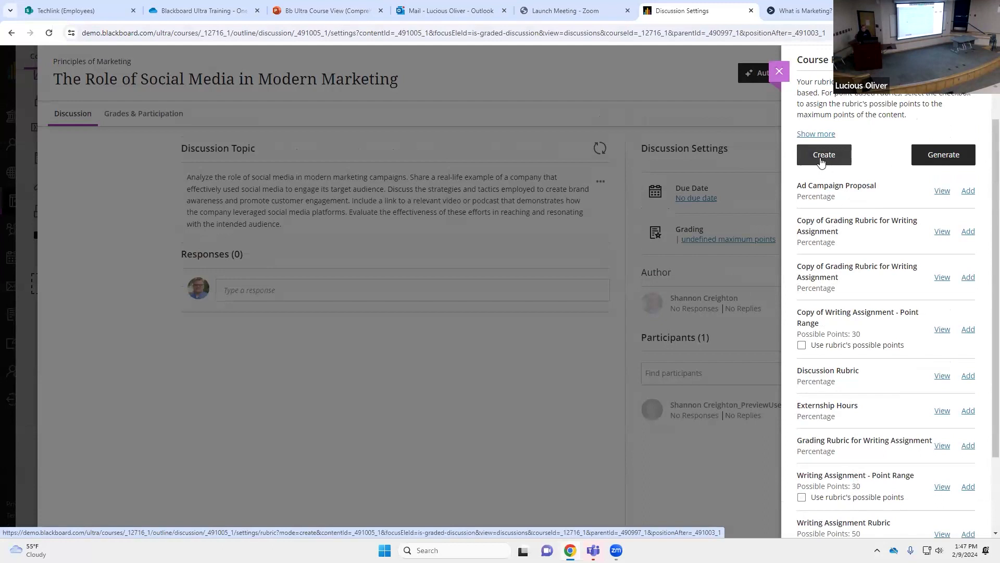
{"action": "left_click", "coordinate": [943, 156]}
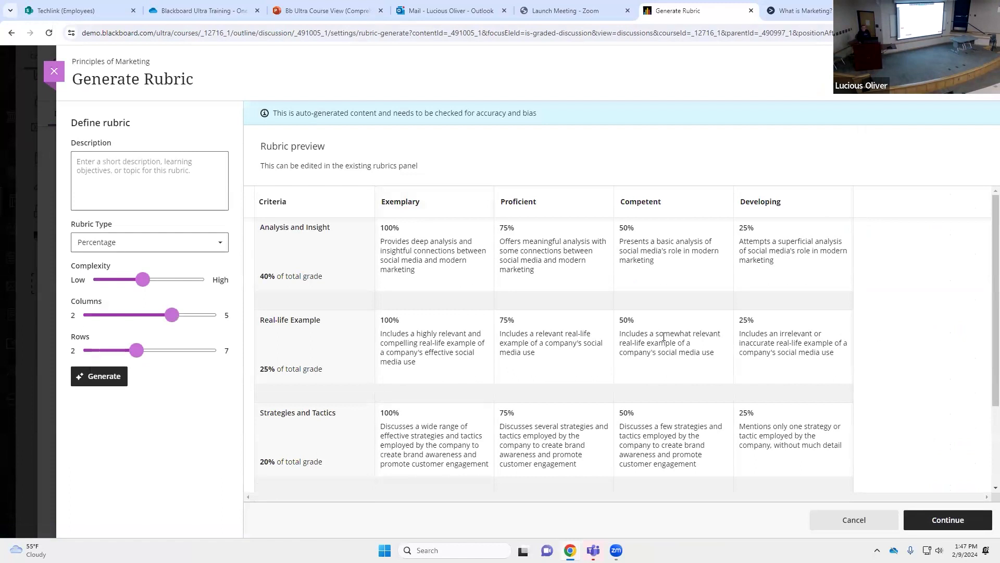
{"action": "scroll", "coordinate": [664, 343], "scroll_direction": "down", "scroll_amount": 2}
{"action": "scroll", "coordinate": [664, 342], "scroll_direction": "up", "scroll_amount": 2}
Regenerate the percentage rubric with 3 columns and 3 rows, and review the new preview
{"action": "left_click", "coordinate": [110, 184]}
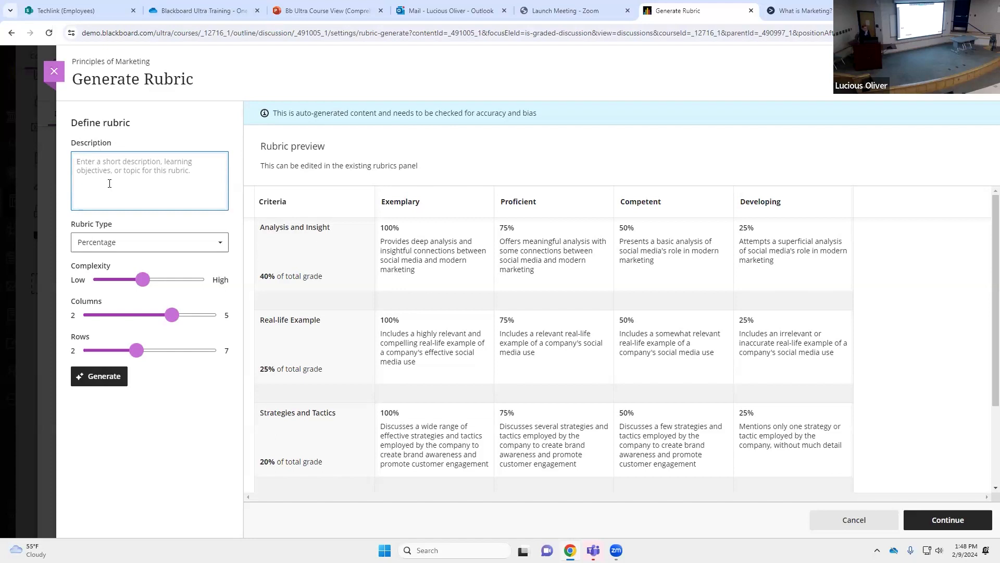
{"action": "left_click", "coordinate": [139, 251]}
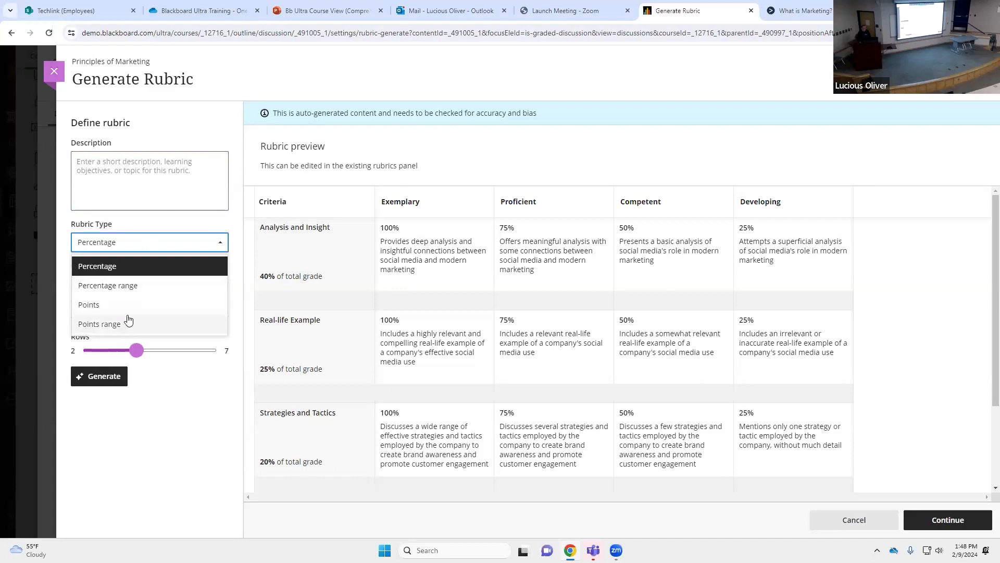
{"action": "left_click", "coordinate": [195, 419]}
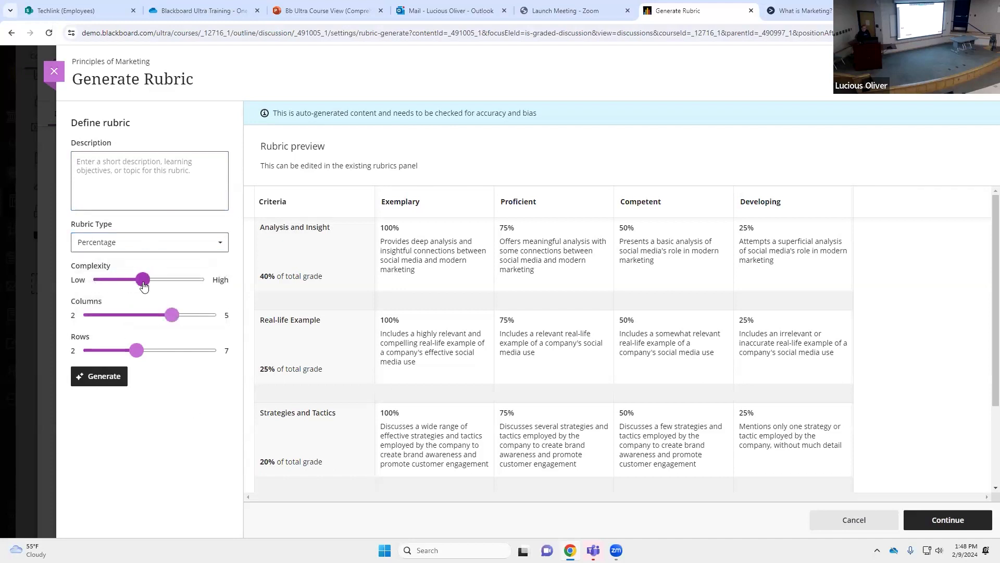
{"action": "left_click", "coordinate": [152, 316]}
{"action": "left_click_drag", "start_coordinate": [152, 316], "coordinate": [142, 316]}
{"action": "left_click_drag", "start_coordinate": [137, 350], "coordinate": [110, 351]}
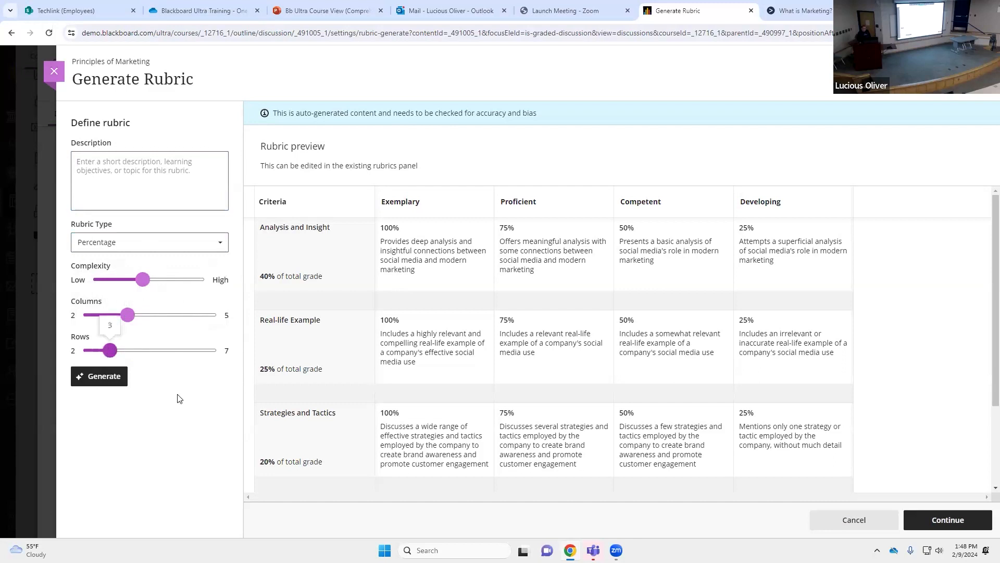
{"action": "left_click", "coordinate": [89, 386]}
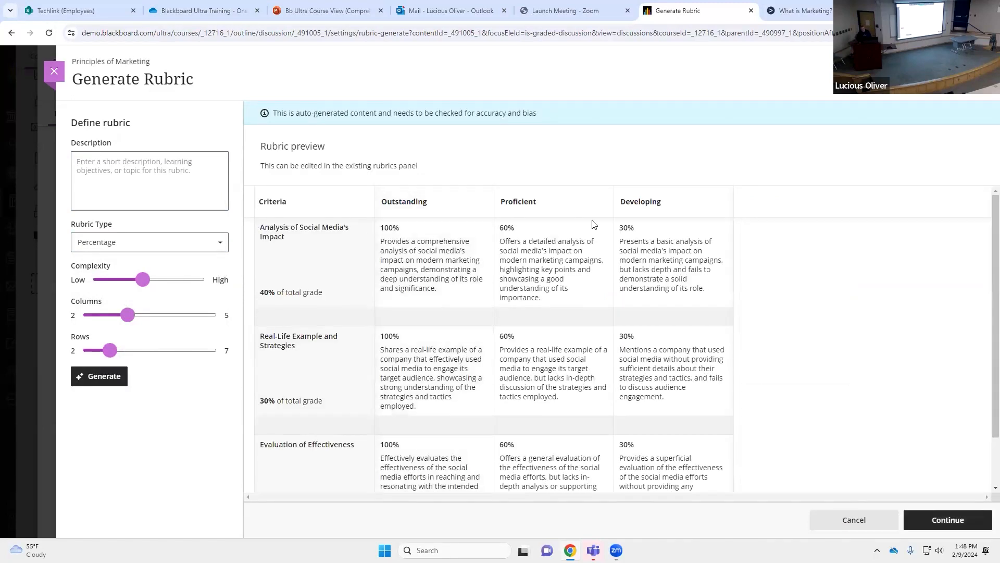
{"action": "scroll", "coordinate": [353, 417], "scroll_direction": "down", "scroll_amount": 2}
{"action": "scroll", "coordinate": [353, 418], "scroll_direction": "up", "scroll_amount": 2}
Accept the generated rubric, rename it "Discussion Board 1 Rubric", and save it
{"action": "left_click", "coordinate": [933, 520]}
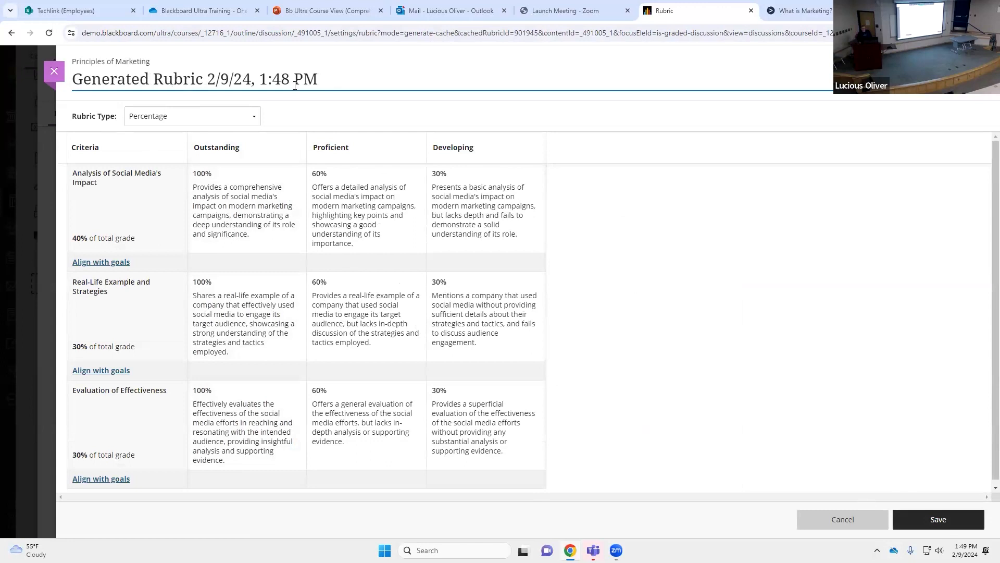
{"action": "left_click_drag", "start_coordinate": [326, 78], "coordinate": [67, 91]}
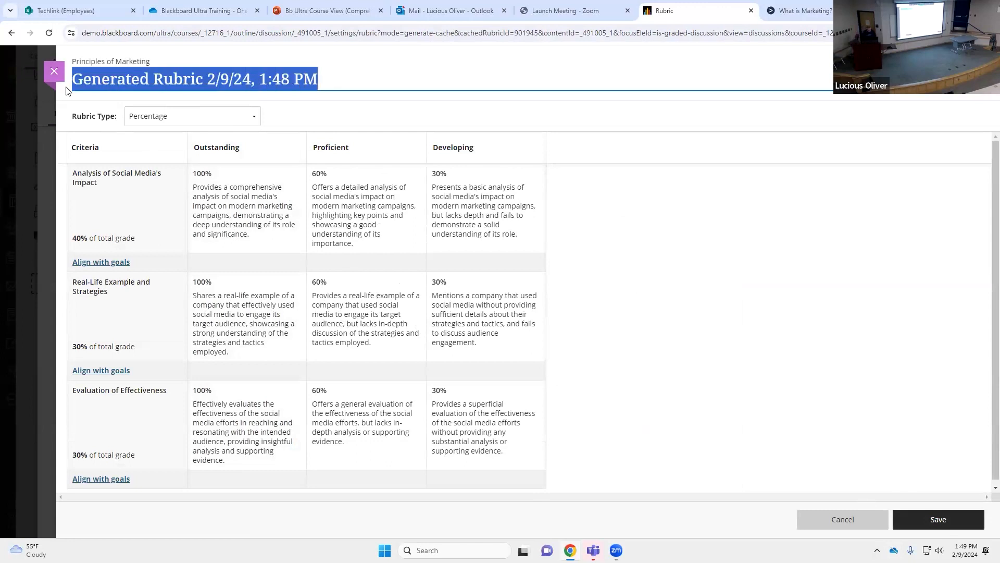
{"action": "type", "text": "Discussi"}
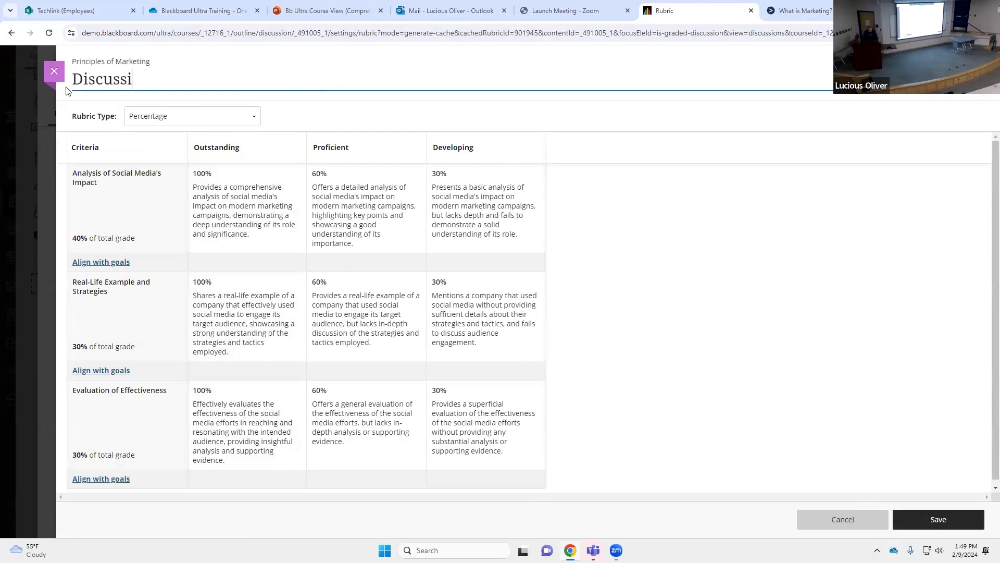
{"action": "type", "text": "on Board 1 Rubric"}
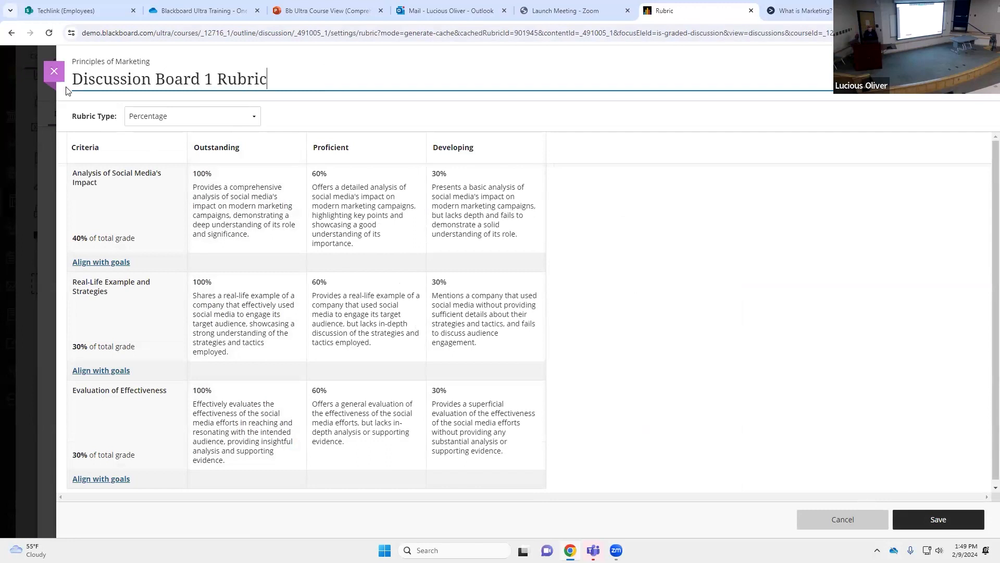
{"action": "key", "text": "Return"}
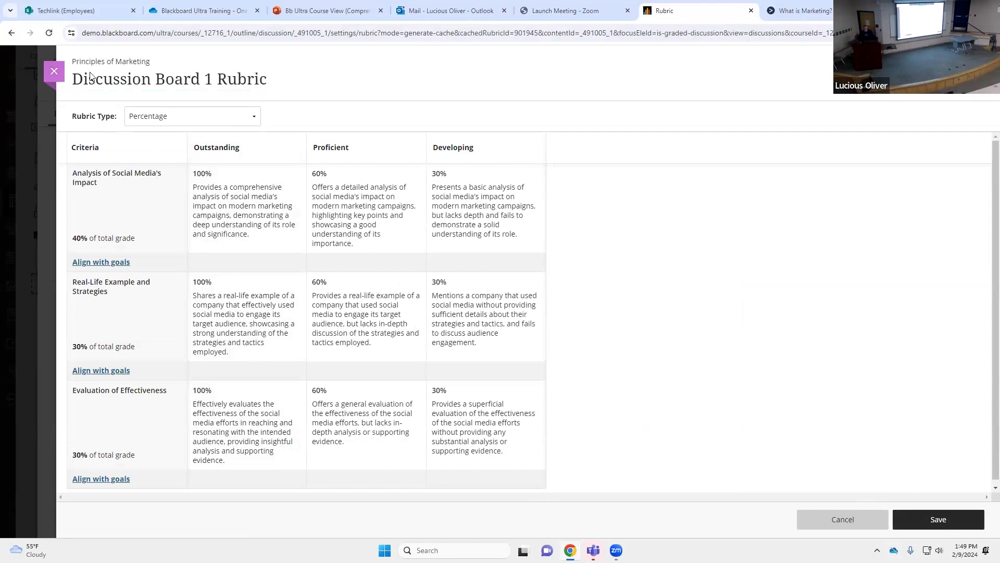
{"action": "left_click", "coordinate": [956, 520]}
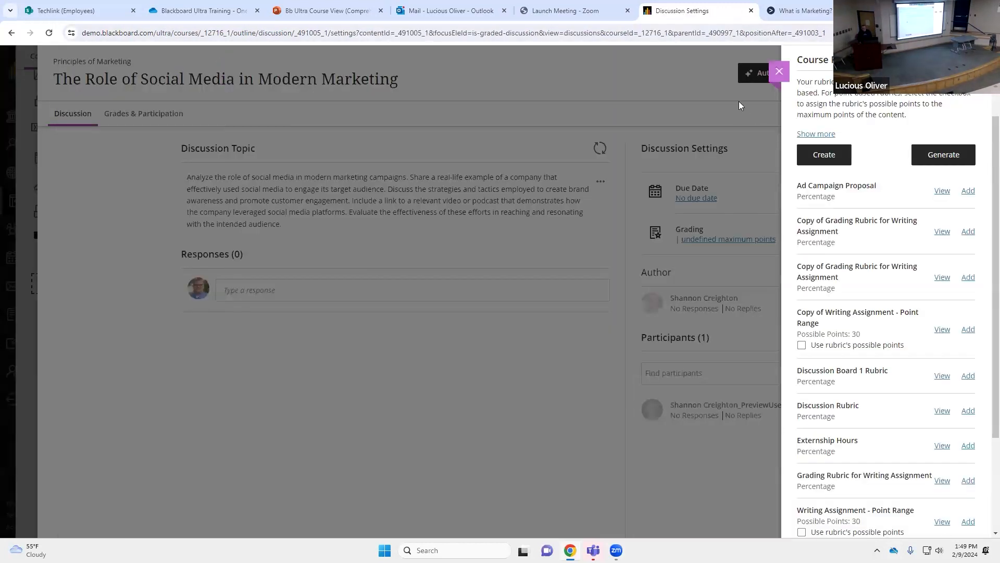
Add the Discussion Board 1 Rubric to the discussion and save the discussion settings
{"action": "left_click", "coordinate": [779, 71]}
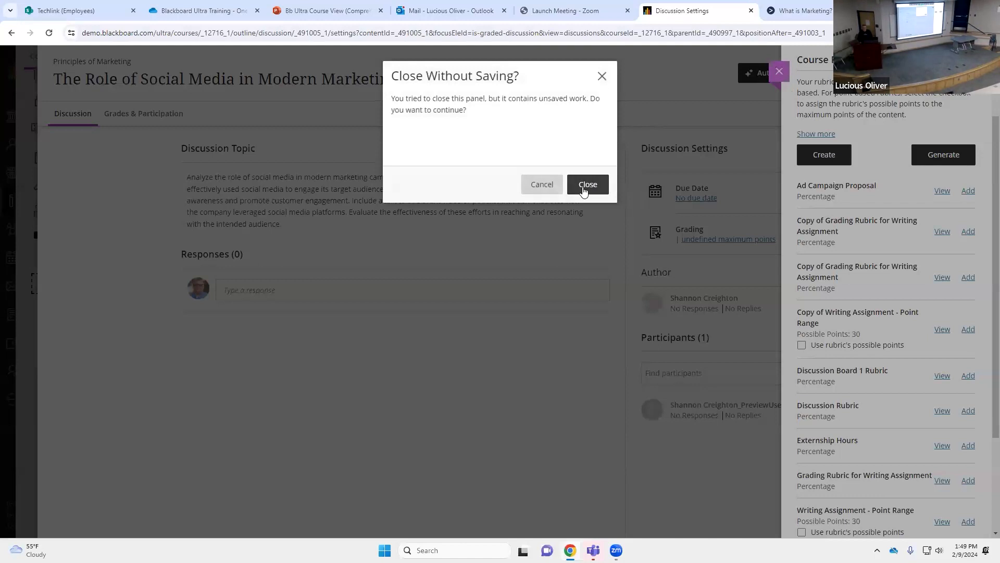
{"action": "left_click", "coordinate": [549, 186]}
{"action": "scroll", "coordinate": [953, 401], "scroll_direction": "down", "scroll_amount": 2}
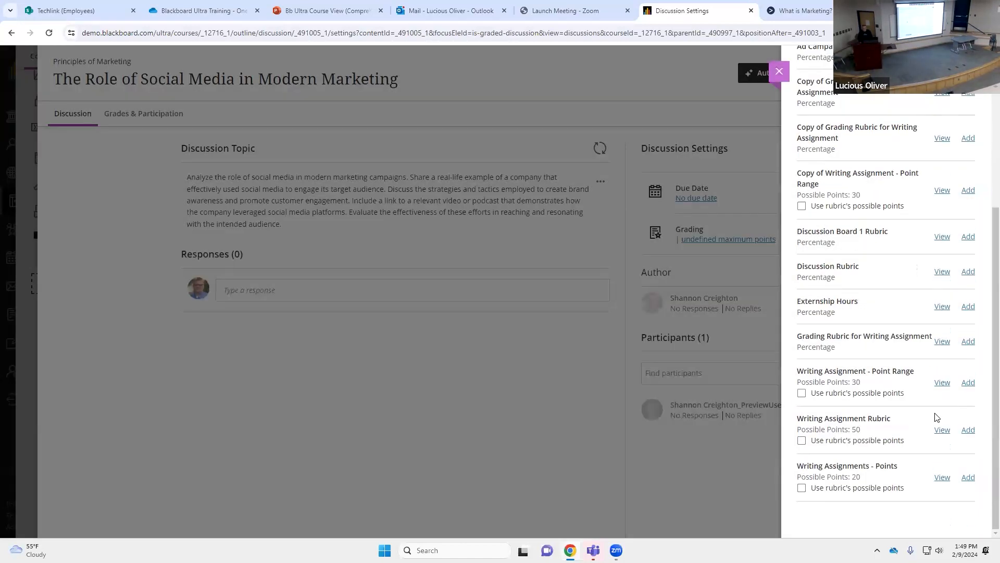
{"action": "scroll", "coordinate": [939, 414], "scroll_direction": "up", "scroll_amount": 4}
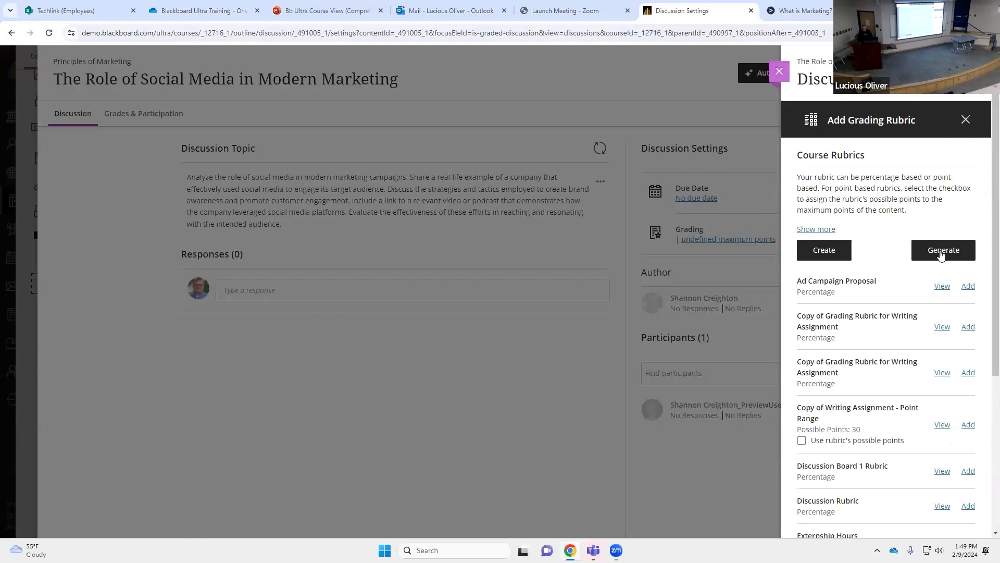
{"action": "scroll", "coordinate": [856, 376], "scroll_direction": "down", "scroll_amount": 1}
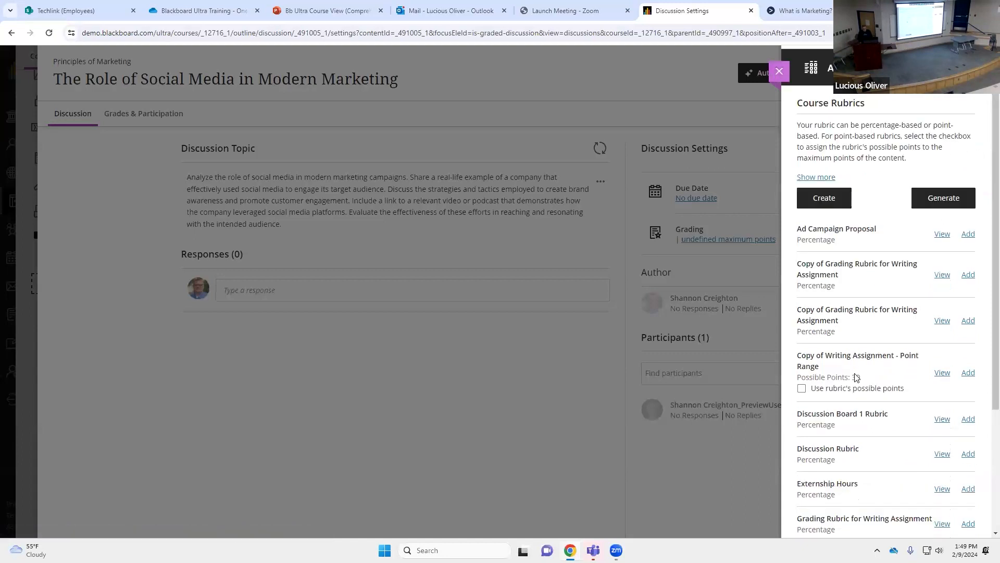
{"action": "left_click", "coordinate": [968, 420]}
{"action": "left_click", "coordinate": [944, 514]}
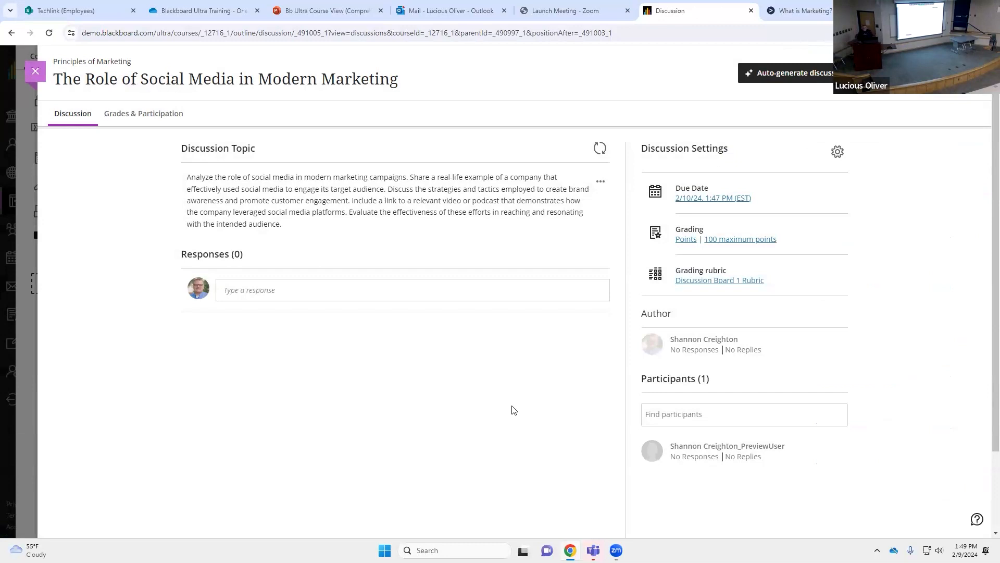
Close the discussion and set its student visibility in the Week 2 module
{"action": "left_click", "coordinate": [35, 81]}
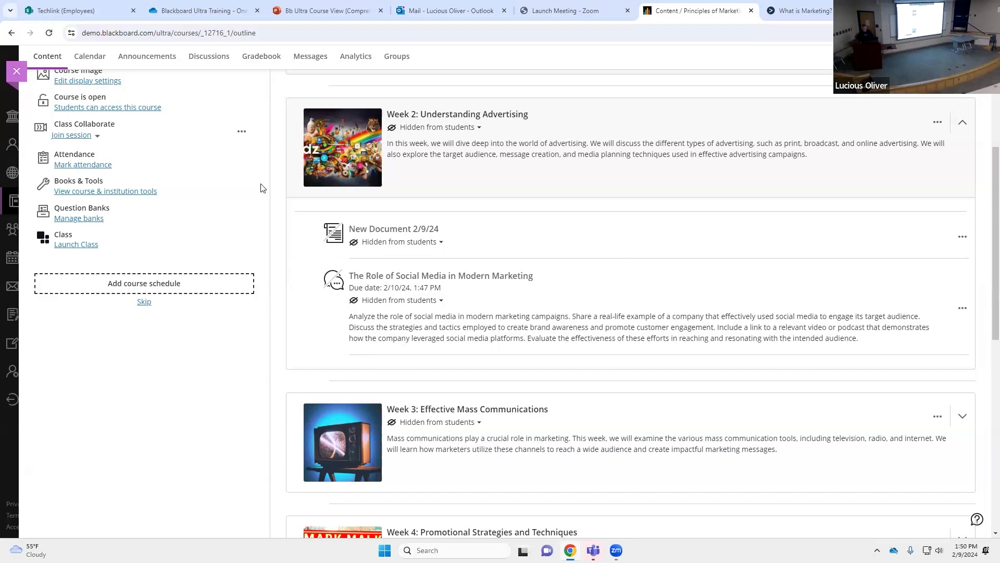
{"action": "left_click", "coordinate": [399, 302]}
{"action": "left_click", "coordinate": [398, 318]}
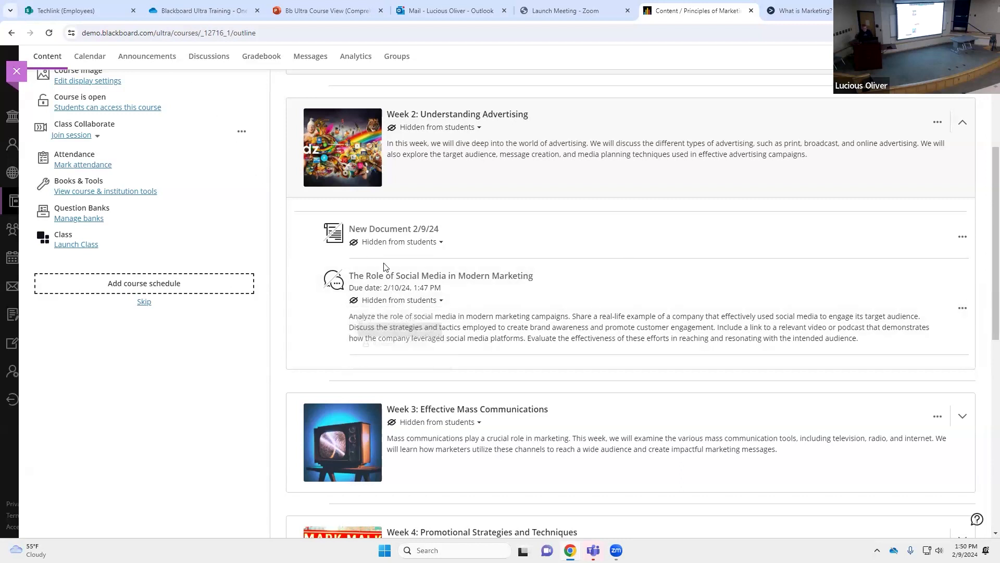
Make New Document 2/9/24 in the Week 2 module visible to students
{"action": "left_click", "coordinate": [378, 244]}
{"action": "left_click", "coordinate": [382, 262]}
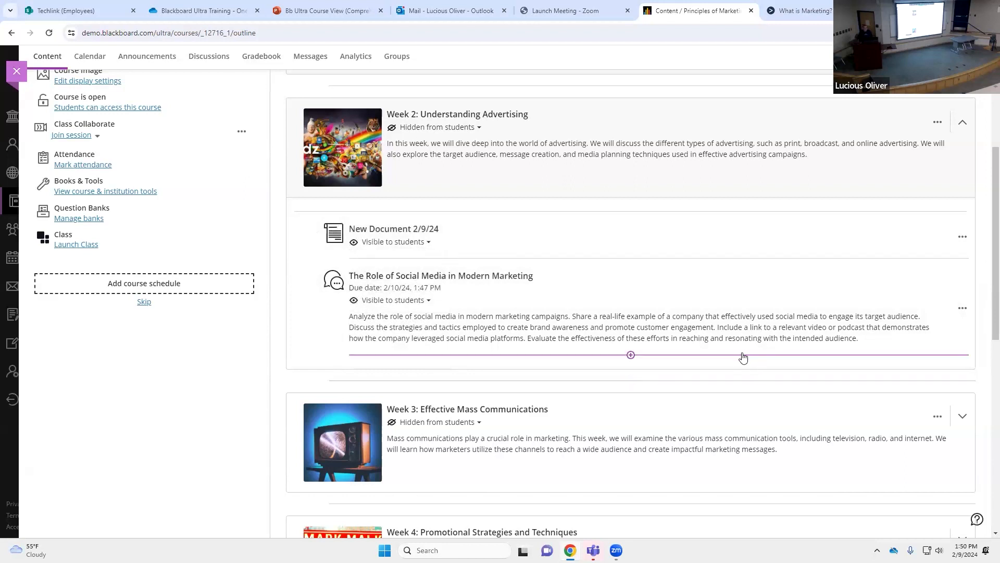
Create a test below the social media discussion in the Week 2 module and name it "Quiz 1"
{"action": "left_click", "coordinate": [631, 354]}
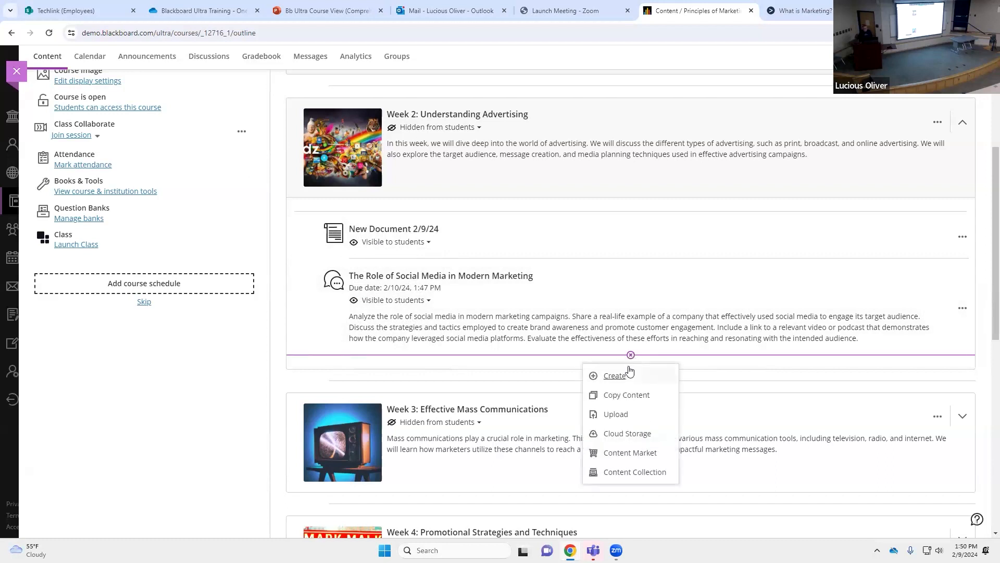
{"action": "left_click", "coordinate": [625, 377]}
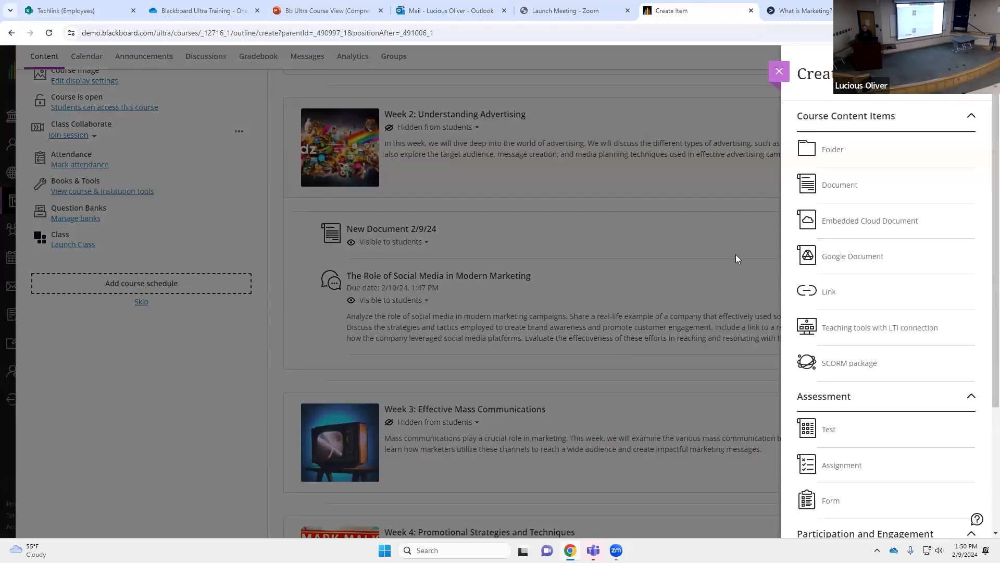
{"action": "scroll", "coordinate": [875, 224], "scroll_direction": "down", "scroll_amount": 2}
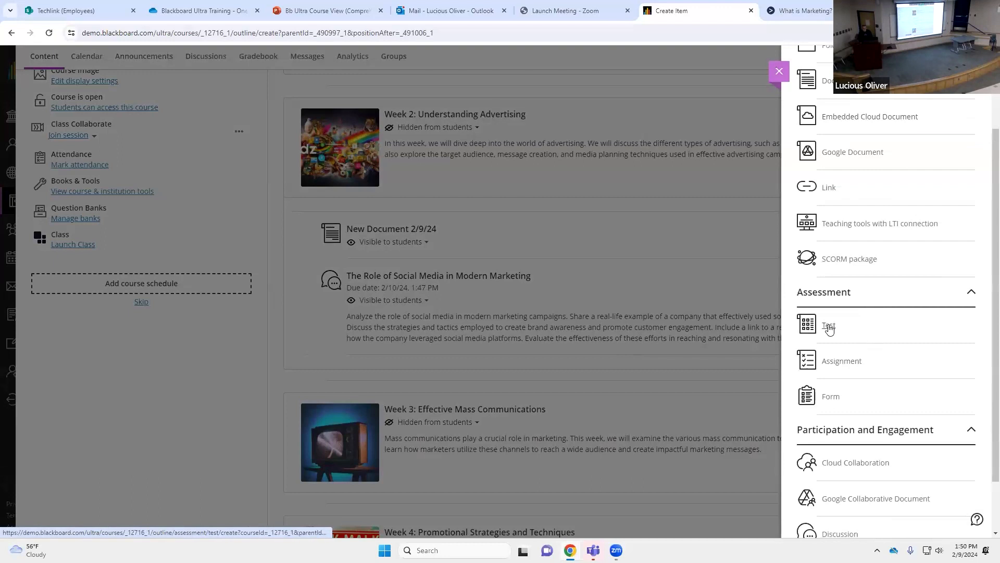
{"action": "left_click", "coordinate": [837, 338]}
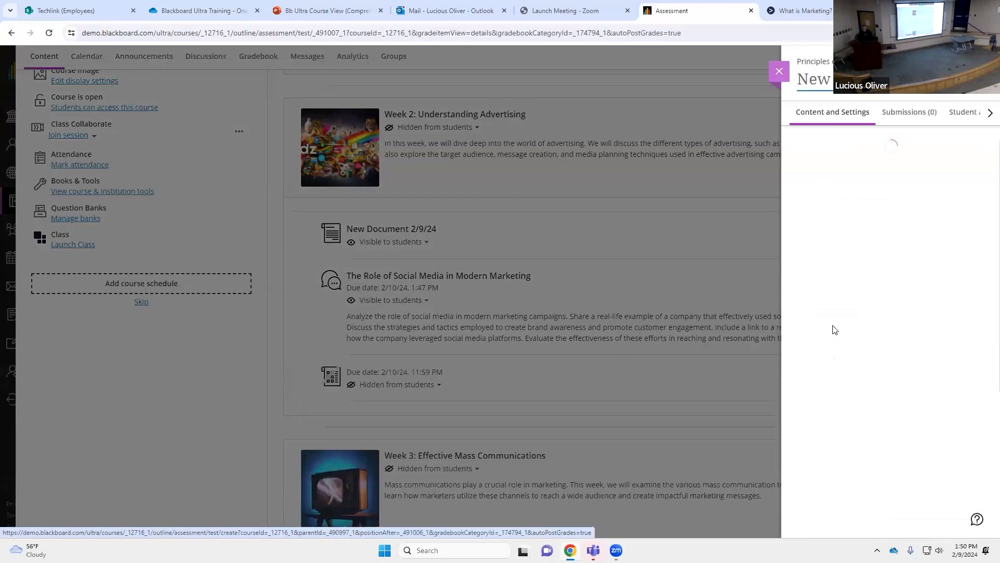
{"action": "left_click", "coordinate": [181, 73]}
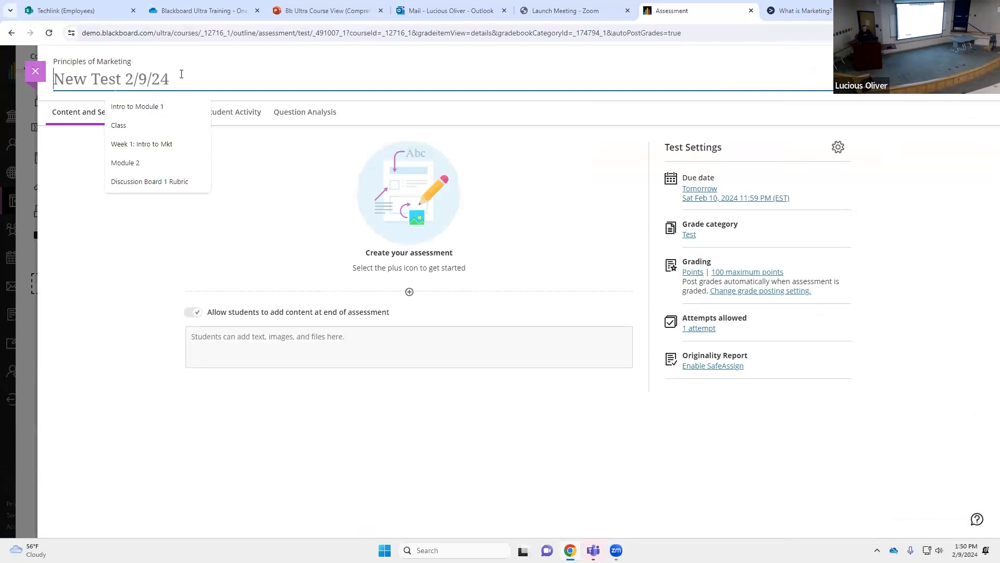
{"action": "type", "text": "Quiz 1"}
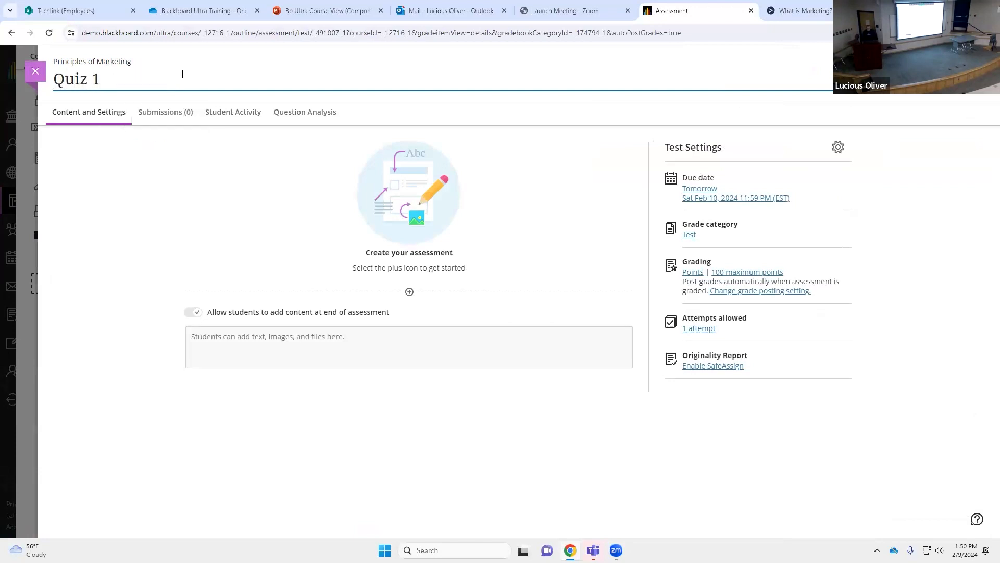
{"action": "left_click", "coordinate": [603, 207]}
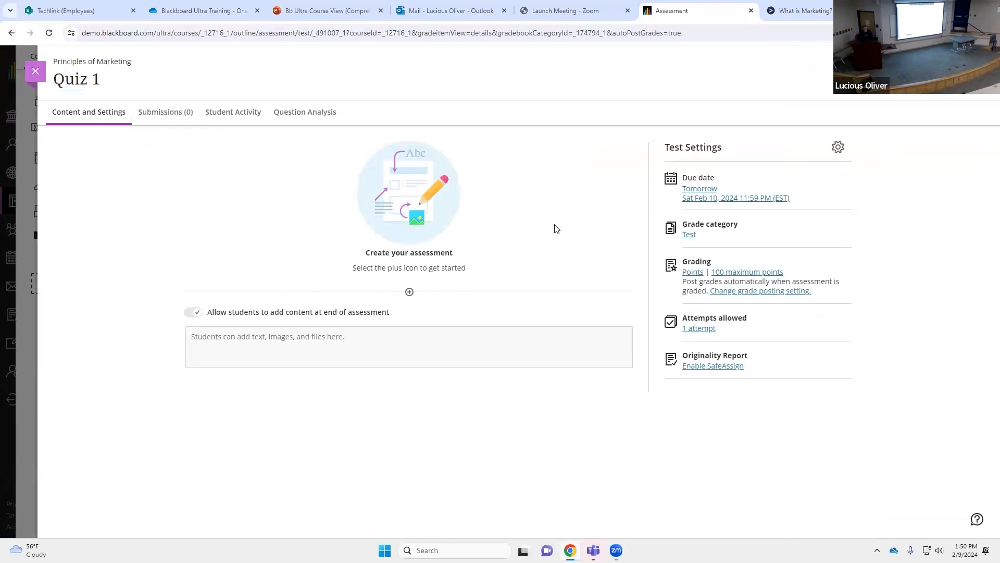
Add a text block reading "Quiz 1 Good Luck" to the start of the test and save it
{"action": "left_click", "coordinate": [410, 293]}
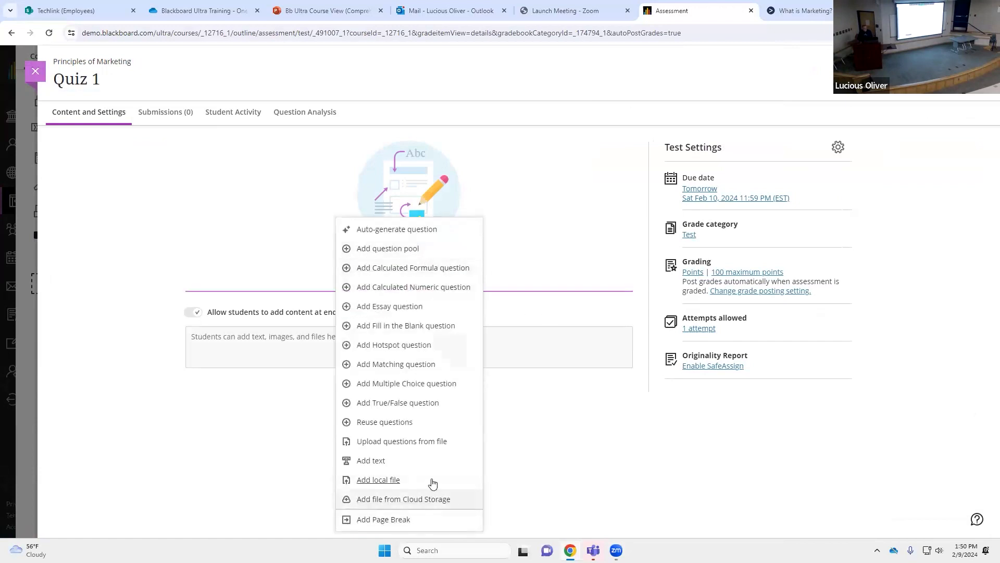
{"action": "left_click", "coordinate": [395, 461]}
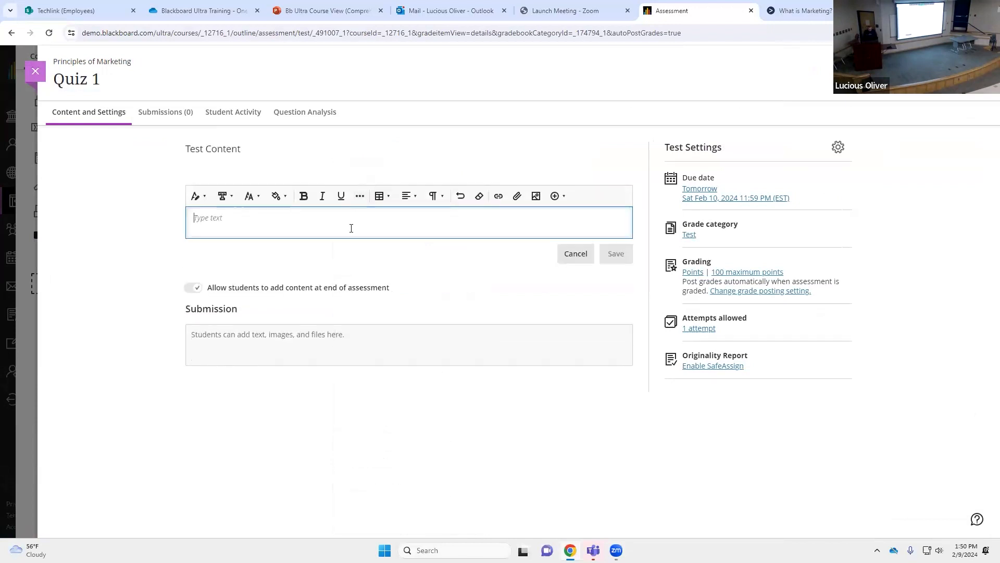
{"action": "type", "text": "Quiz 1"}
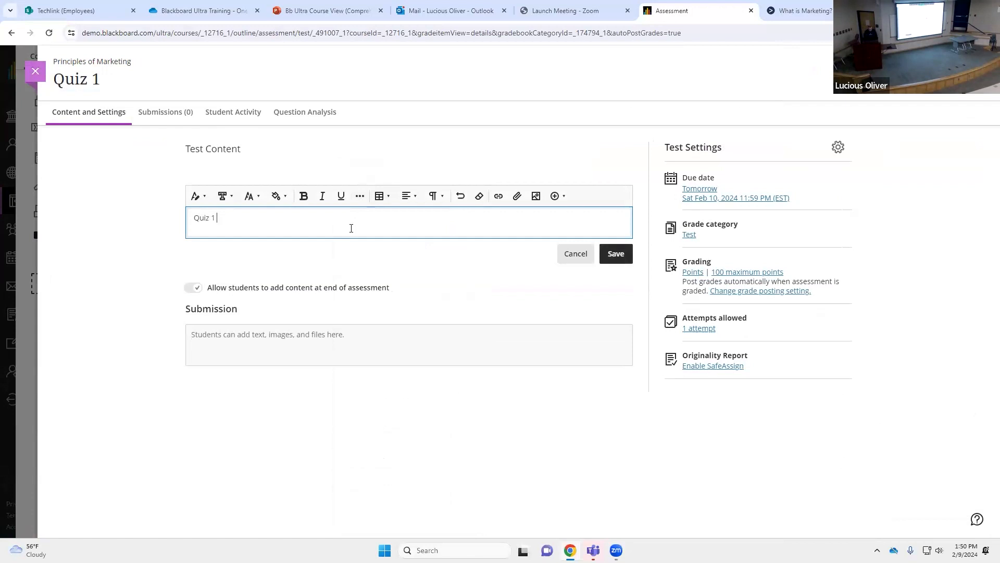
{"action": "type", "text": " Good Luck"}
{"action": "left_click", "coordinate": [605, 262]}
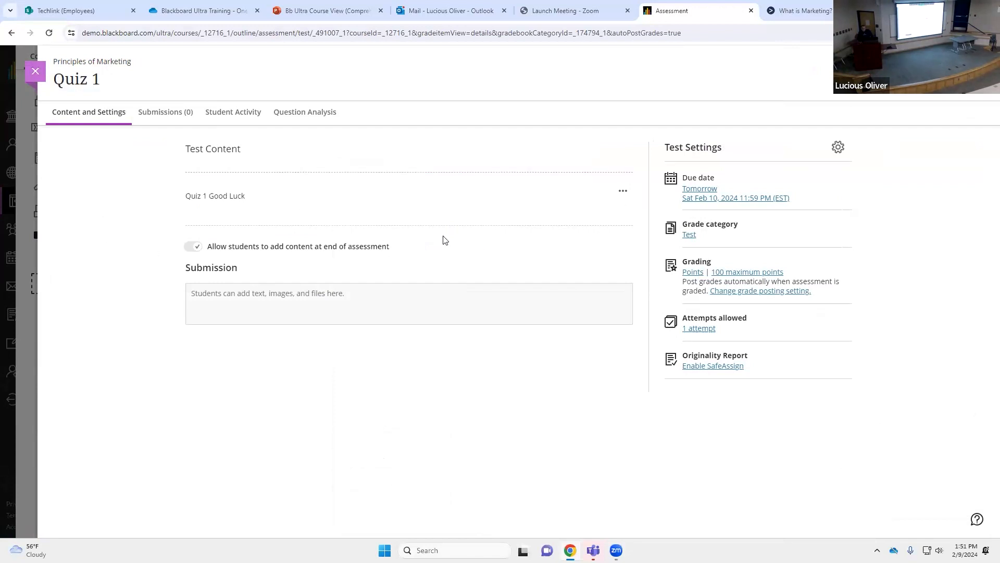
Add and save a pool of all three questions from the generated bank below the text, and review its questions
{"action": "left_click", "coordinate": [409, 227]}
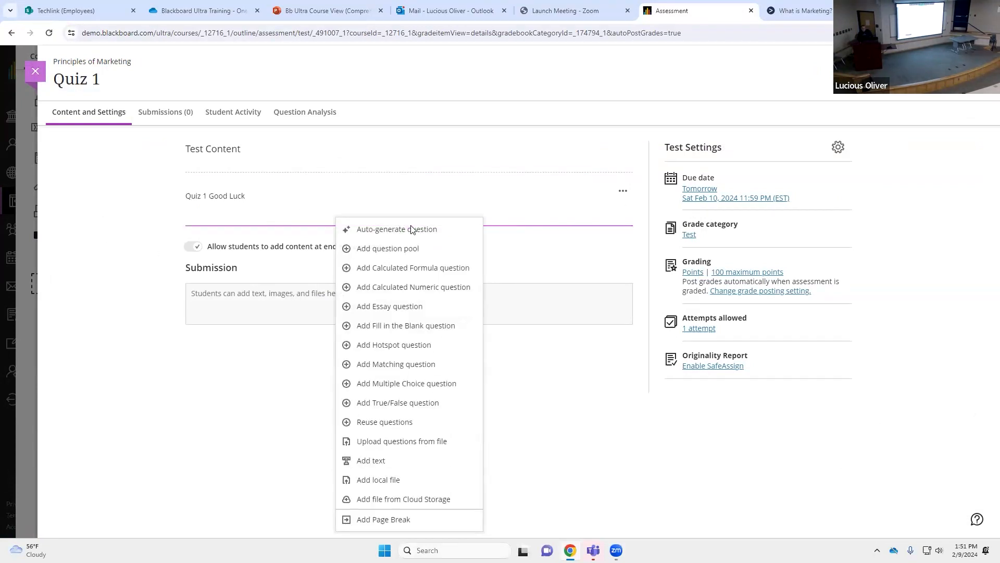
{"action": "left_click", "coordinate": [409, 250]}
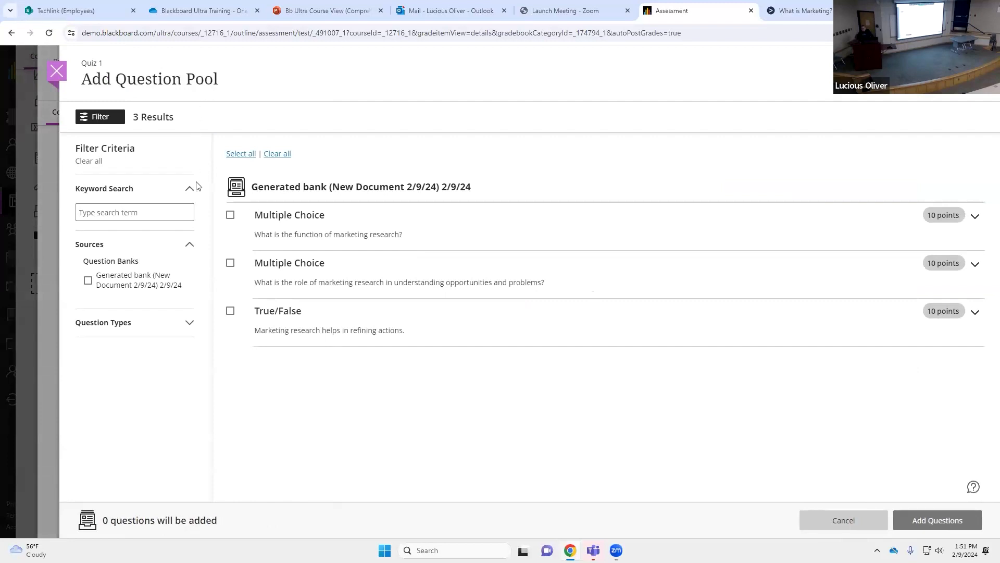
{"action": "left_click", "coordinate": [230, 215]}
{"action": "left_click", "coordinate": [231, 263]}
{"action": "left_click", "coordinate": [935, 523]}
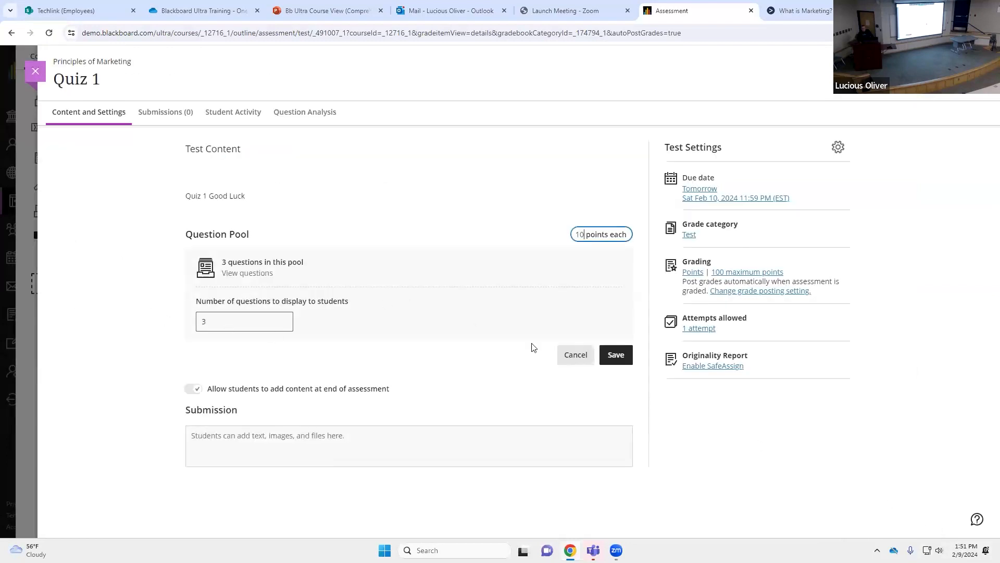
{"action": "left_click", "coordinate": [620, 356]}
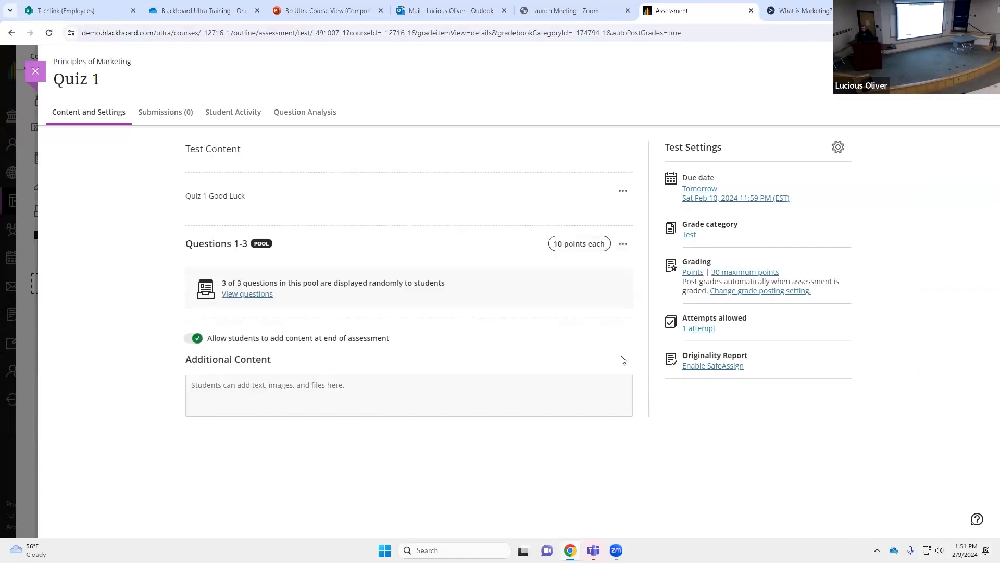
{"action": "left_click", "coordinate": [239, 295]}
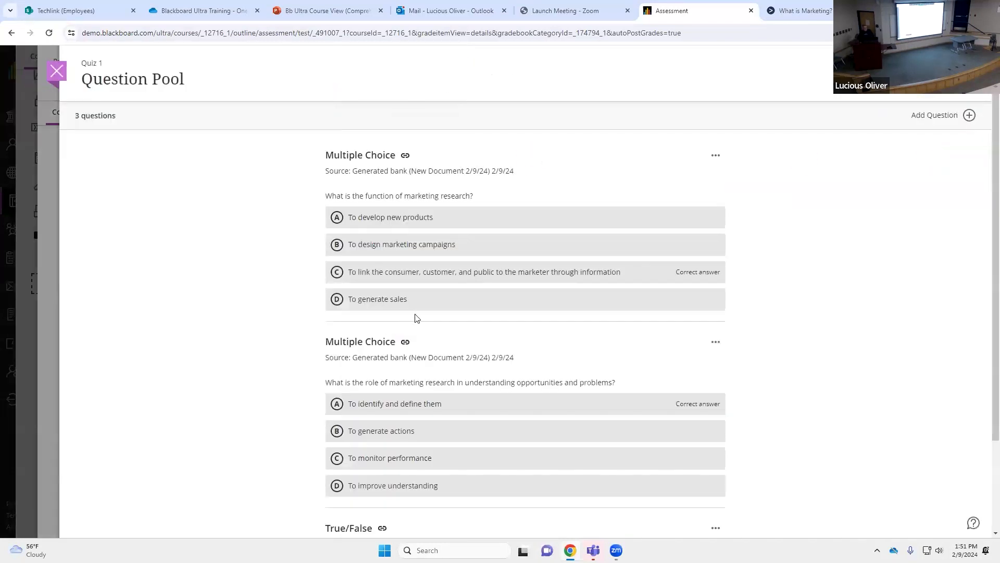
{"action": "scroll", "coordinate": [416, 315], "scroll_direction": "down", "scroll_amount": 2}
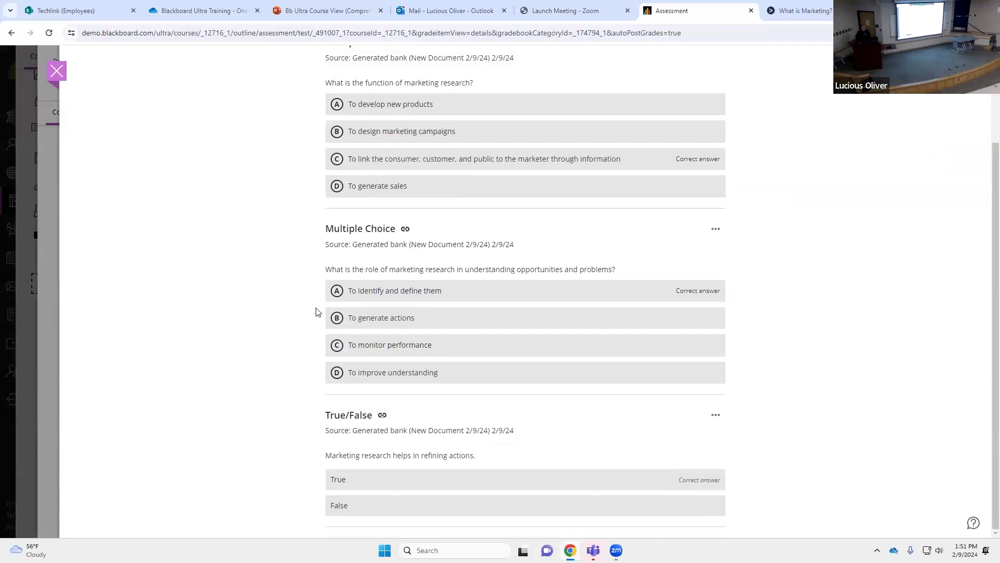
{"action": "scroll", "coordinate": [198, 211], "scroll_direction": "up", "scroll_amount": 2}
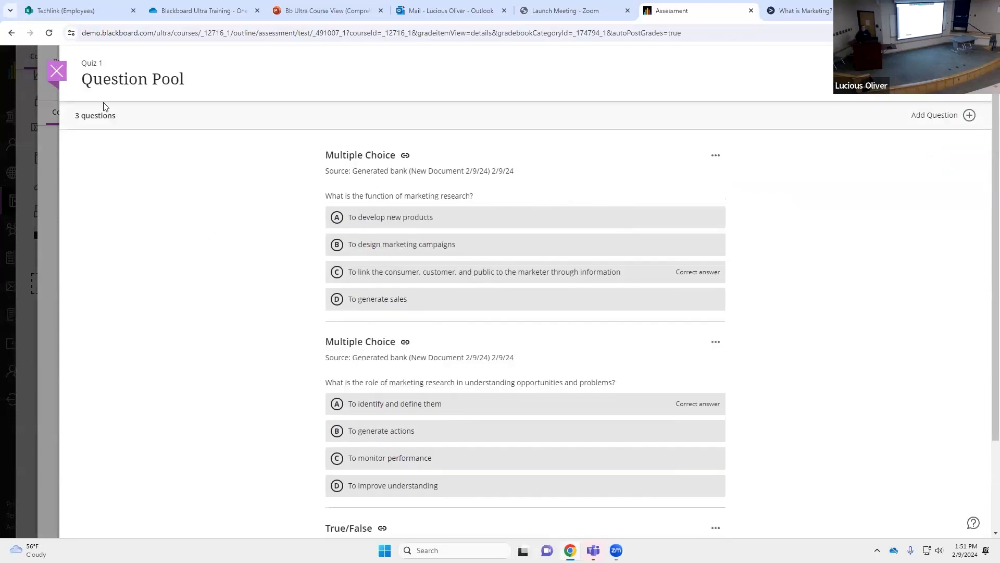
{"action": "left_click", "coordinate": [56, 70]}
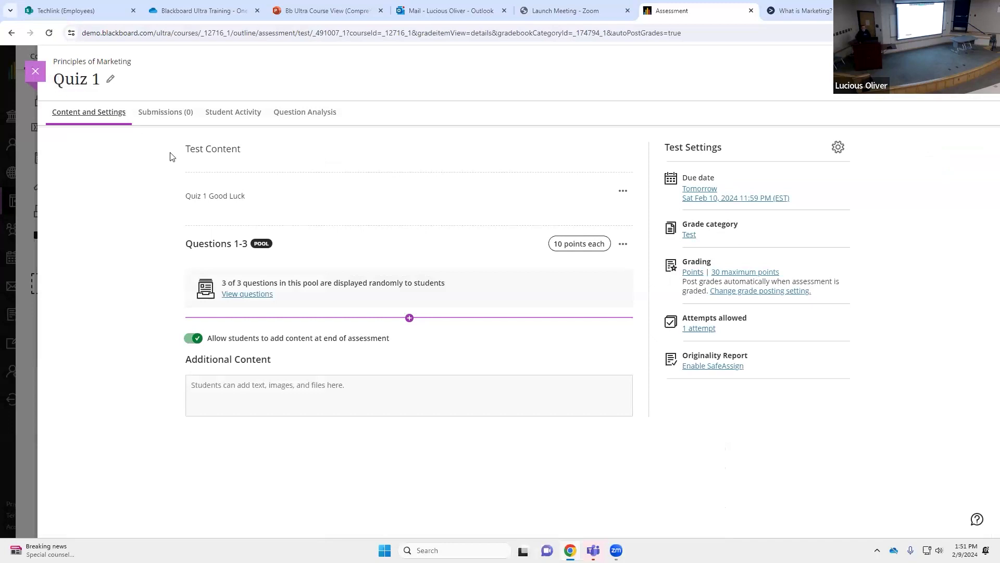
Add an essay question after the pool with the text "Describe marketing in your own terms."
{"action": "left_click", "coordinate": [411, 319]}
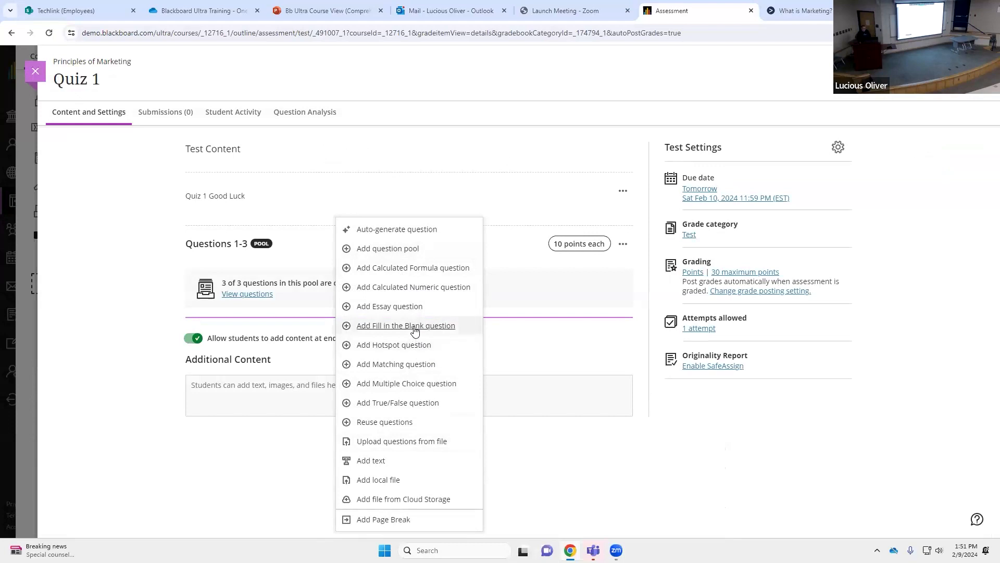
{"action": "left_click", "coordinate": [410, 311]}
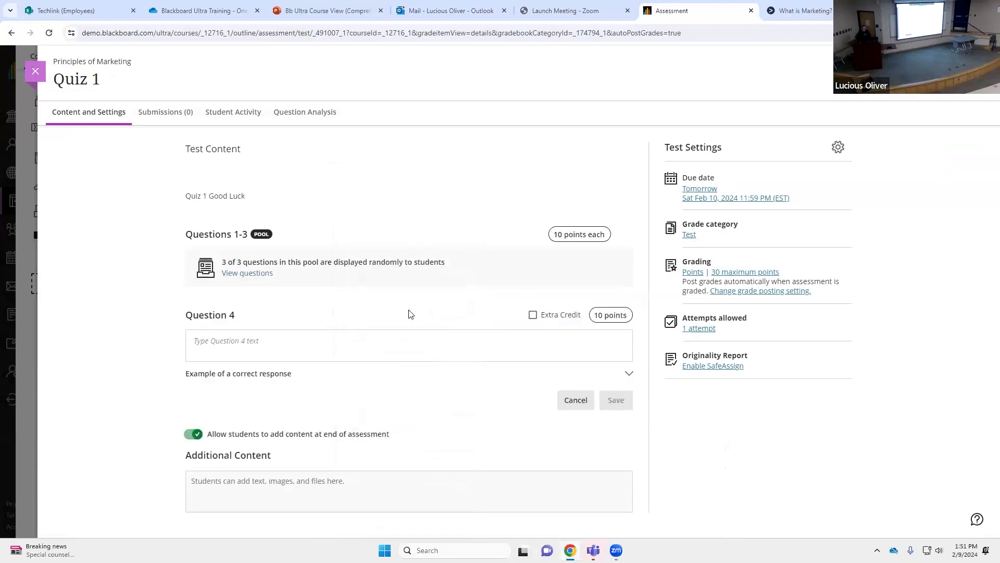
{"action": "left_click", "coordinate": [373, 340]}
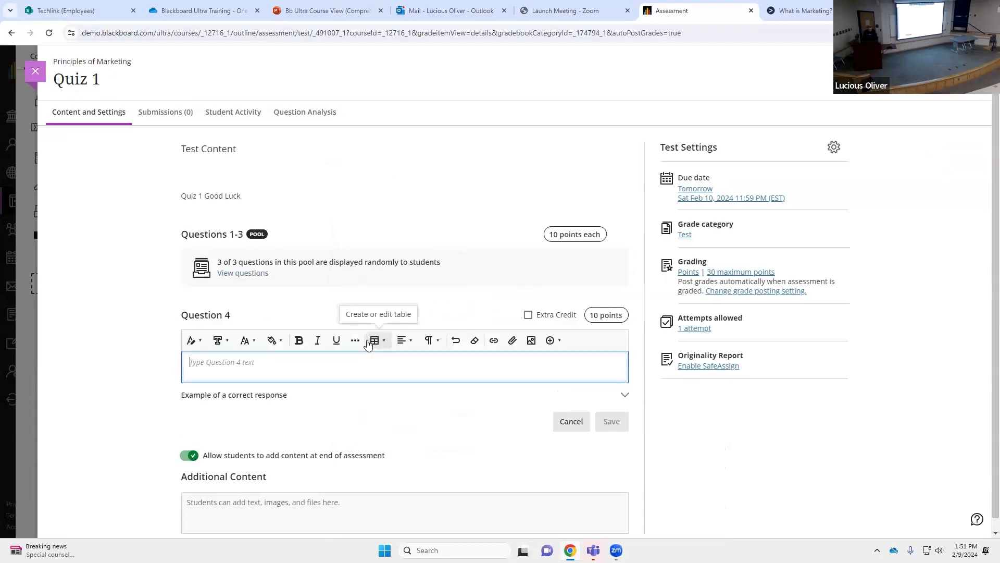
{"action": "type", "text": "Describe ma"}
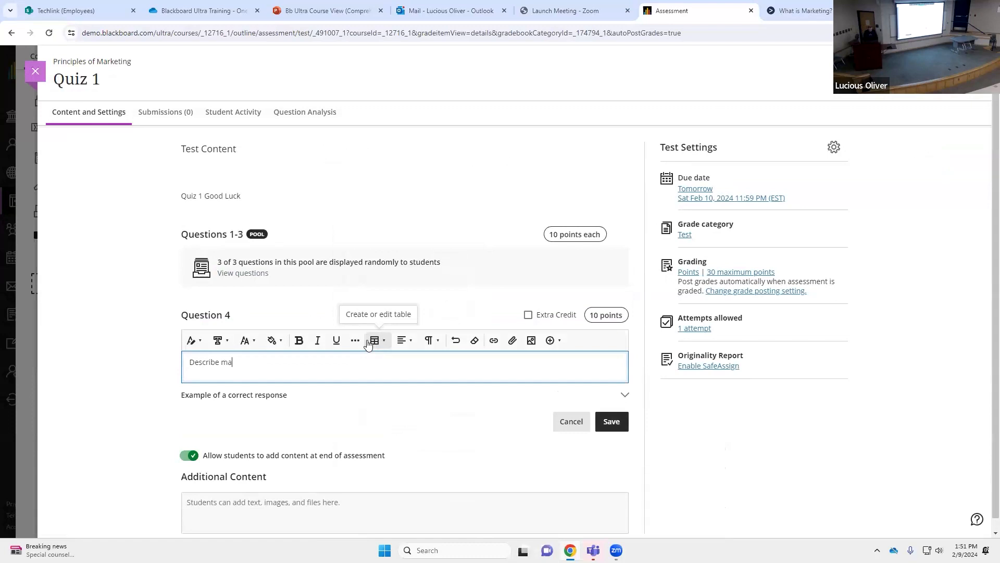
{"action": "type", "text": "rketing in your own terms."}
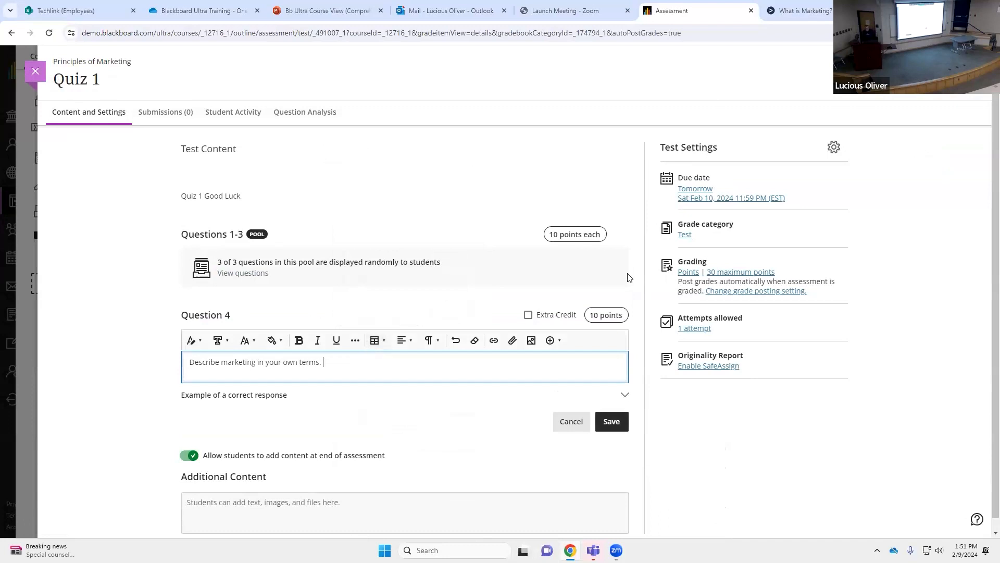
Set the essay question's value to 10 points and save the question
{"action": "left_click", "coordinate": [597, 317]}
{"action": "key", "text": "BackSpace"}
{"action": "key", "text": "BackSpace"}
{"action": "type", "text": "15"}
{"action": "key", "text": "BackSpace"}
{"action": "key", "text": "BackSpace"}
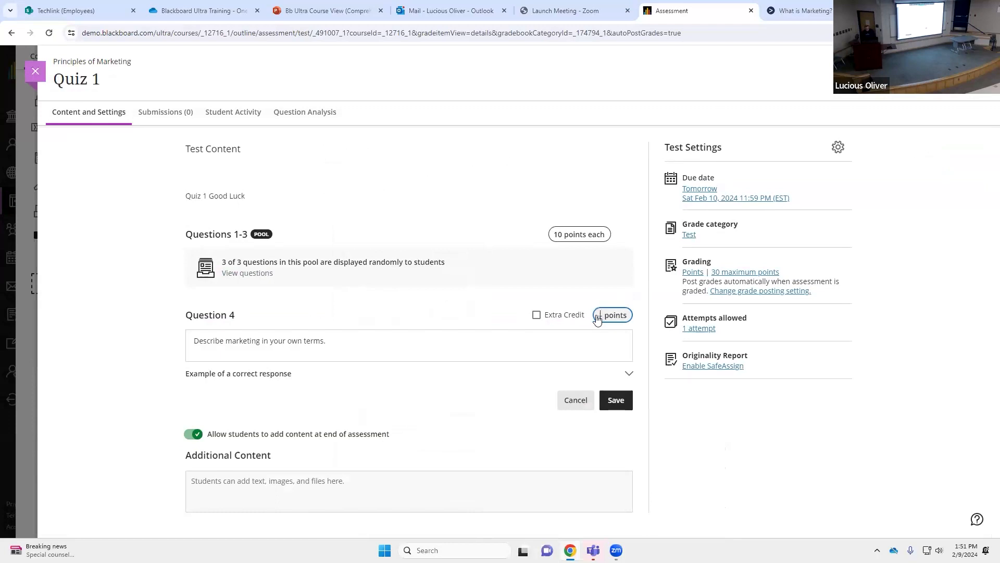
{"action": "type", "text": "50"}
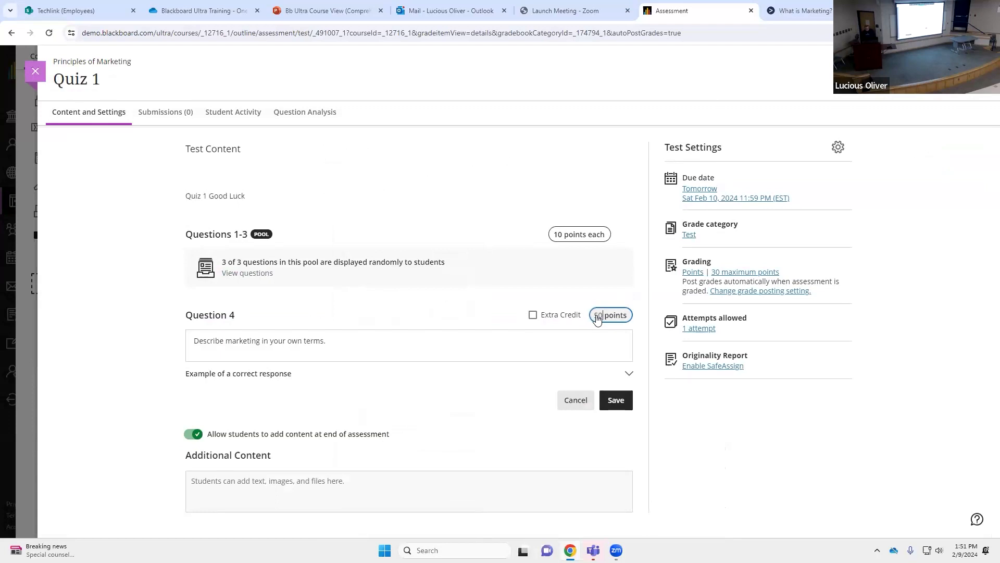
{"action": "left_click", "coordinate": [627, 405]}
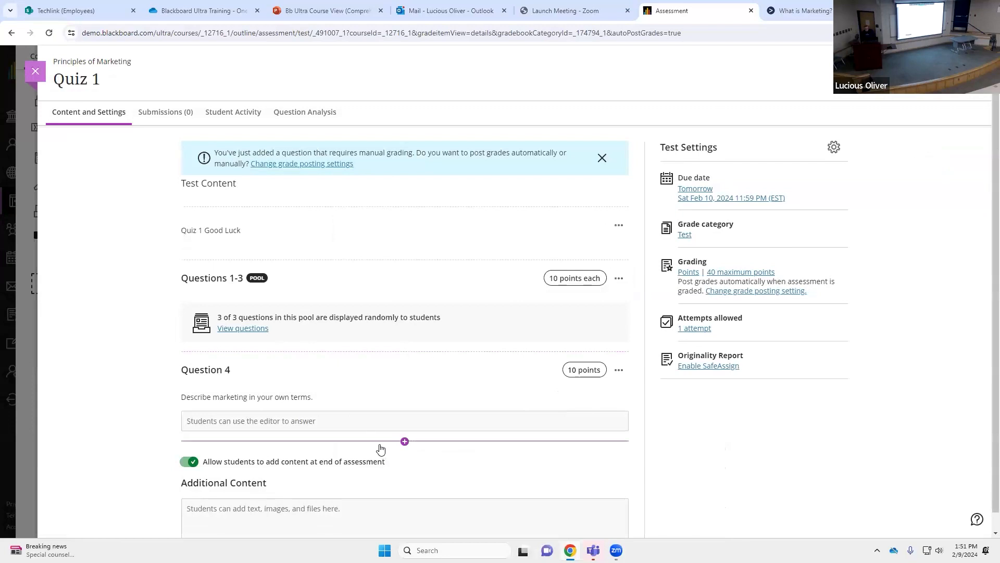
Add a multiple choice question after the essay question with the question text "Choose A"
{"action": "left_click", "coordinate": [404, 442]}
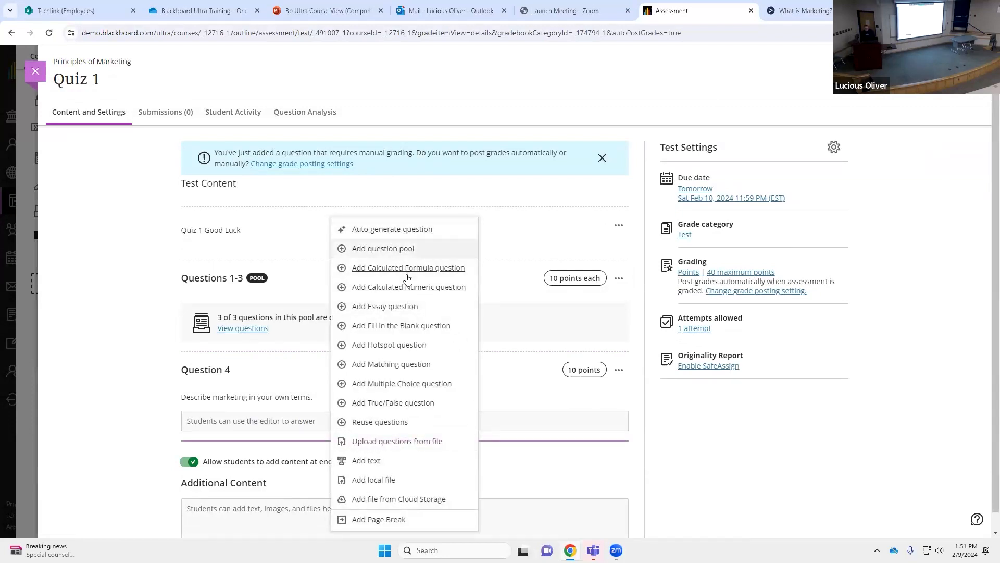
{"action": "left_click", "coordinate": [421, 384]}
{"action": "scroll", "coordinate": [335, 412], "scroll_direction": "down", "scroll_amount": 2}
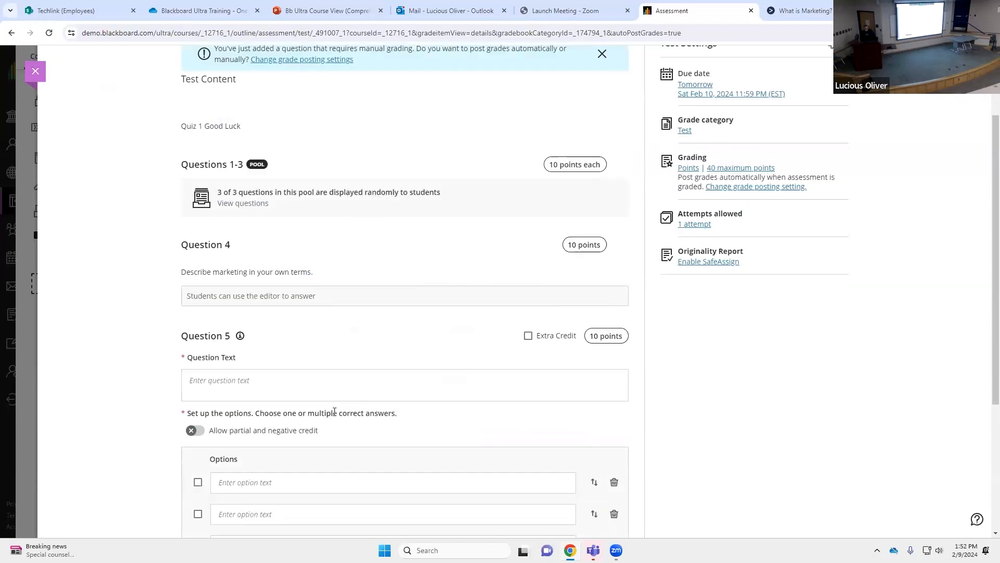
{"action": "left_click", "coordinate": [258, 388]}
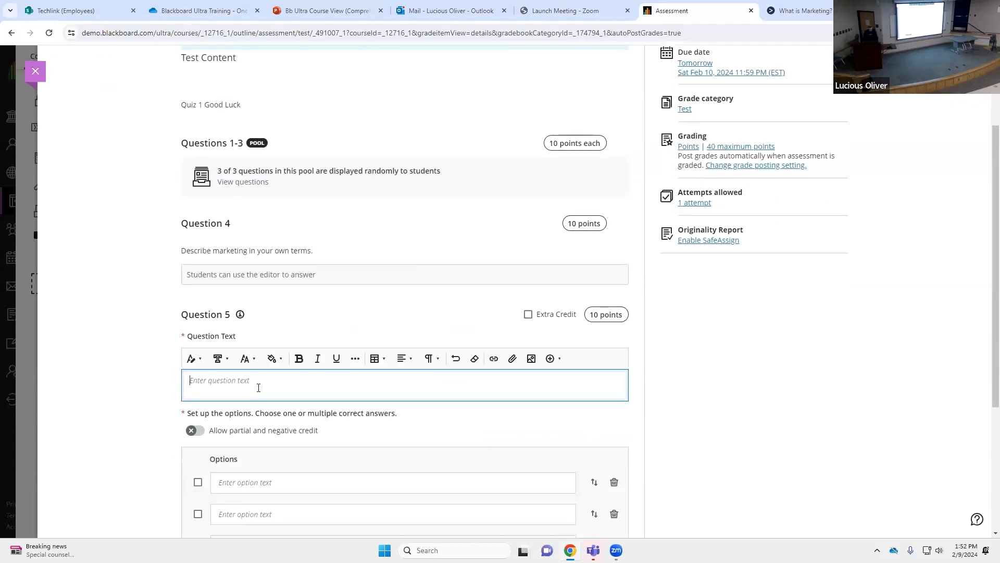
{"action": "type", "text": "Chos"}
{"action": "type", "text": "ose A"}
Fill in the three answer options of the multiple choice question as A, B and C
{"action": "scroll", "coordinate": [368, 288], "scroll_direction": "down", "scroll_amount": 2}
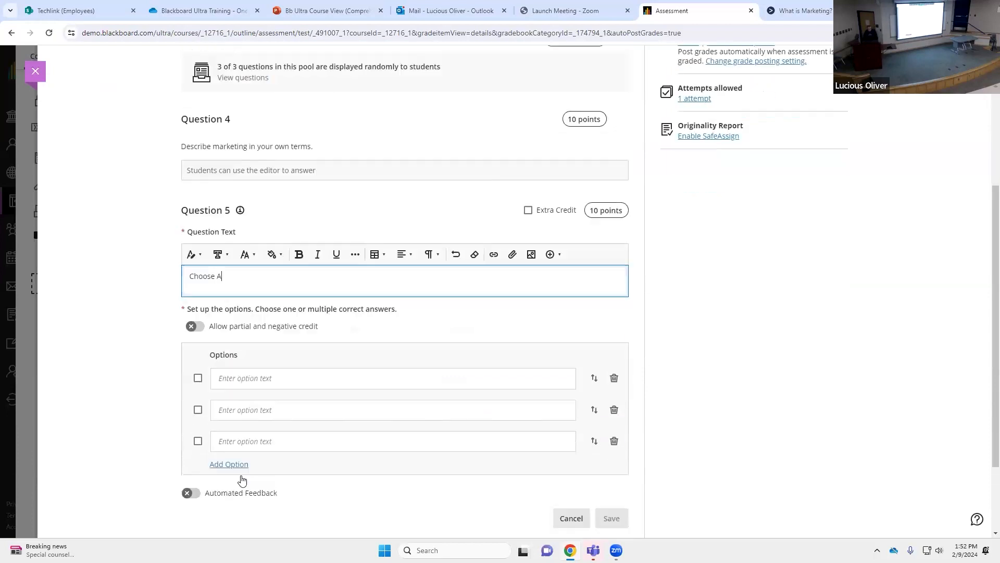
{"action": "left_click", "coordinate": [229, 379]}
{"action": "type", "text": "A"}
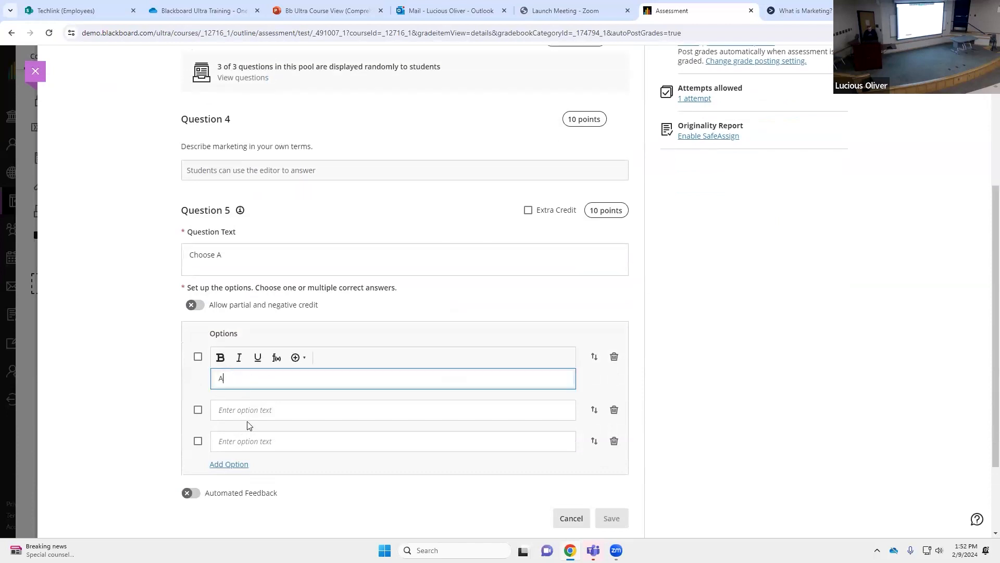
{"action": "left_click", "coordinate": [248, 410]}
{"action": "type", "text": "VB"}
{"action": "key", "text": "BackSpace"}
{"action": "key", "text": "BackSpace"}
{"action": "type", "text": "BV"}
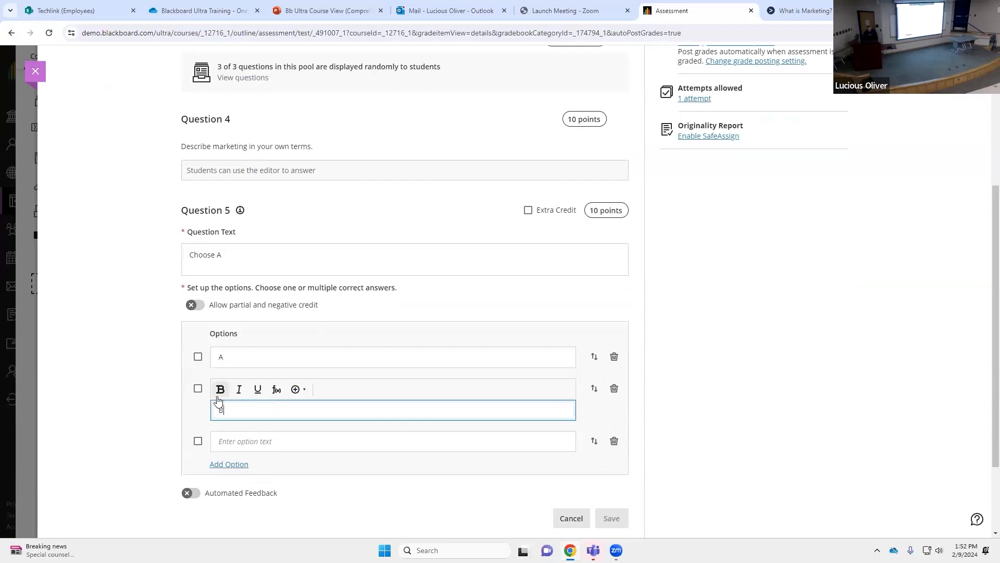
{"action": "left_click", "coordinate": [249, 441]}
{"action": "type", "text": "C"}
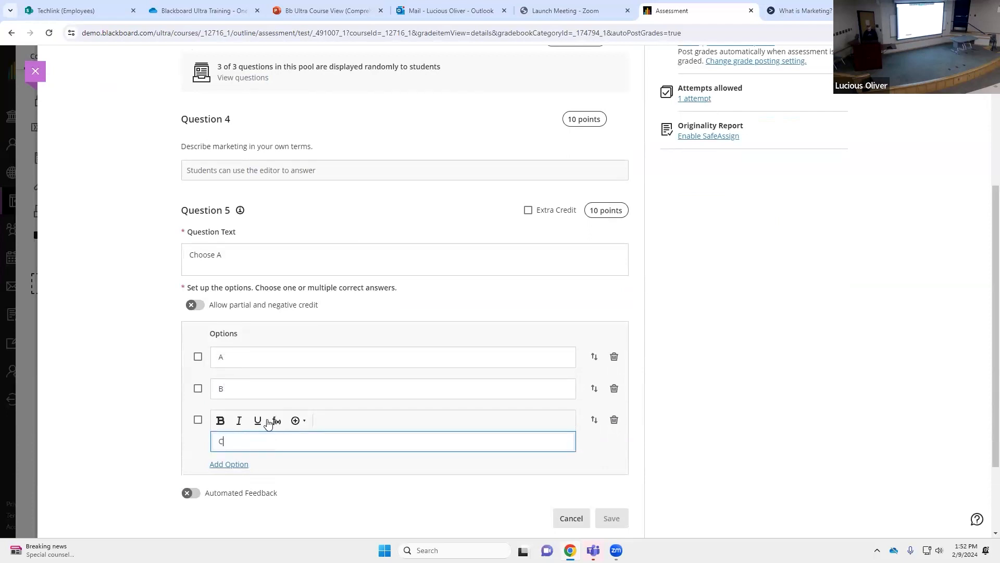
Mark option A as the correct answer of the "Choose A" question and make the question extra credit
{"action": "left_click", "coordinate": [92, 392]}
{"action": "left_click", "coordinate": [197, 357]}
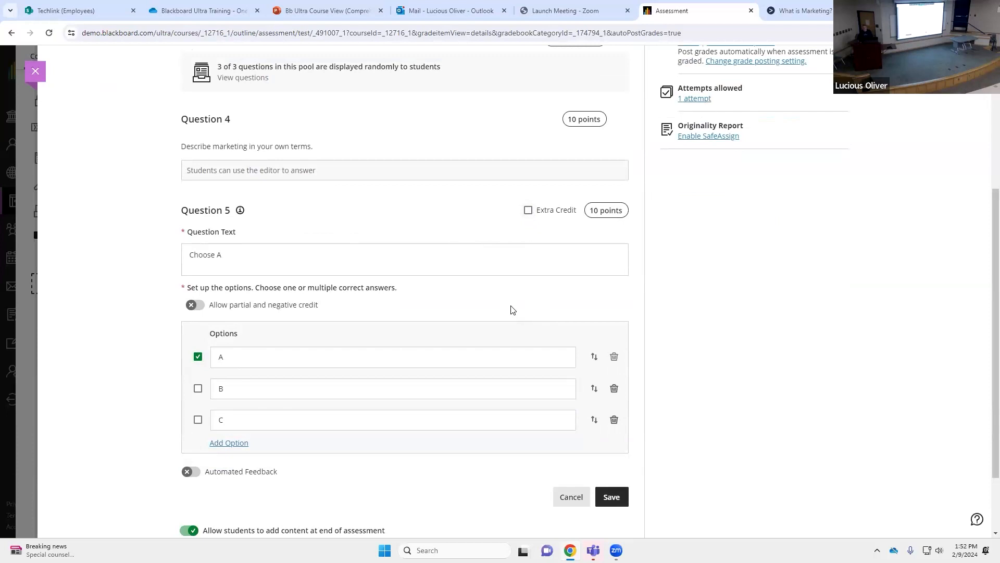
{"action": "left_click", "coordinate": [527, 210]}
{"action": "scroll", "coordinate": [313, 263], "scroll_direction": "up", "scroll_amount": 4}
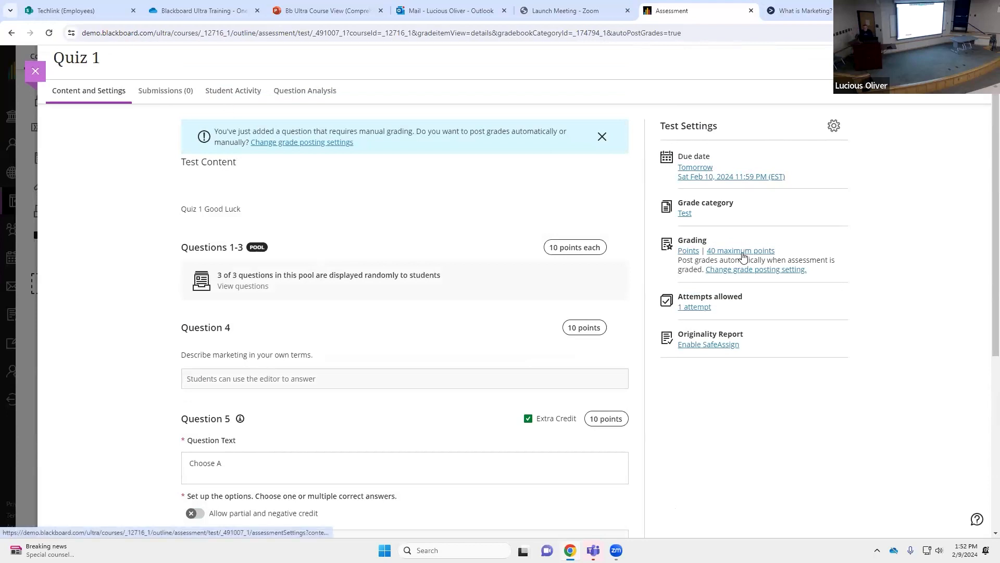
Allow partial and negative credit on the "Choose A" question, set option B to -50%, and save the question
{"action": "scroll", "coordinate": [531, 344], "scroll_direction": "down", "scroll_amount": 5}
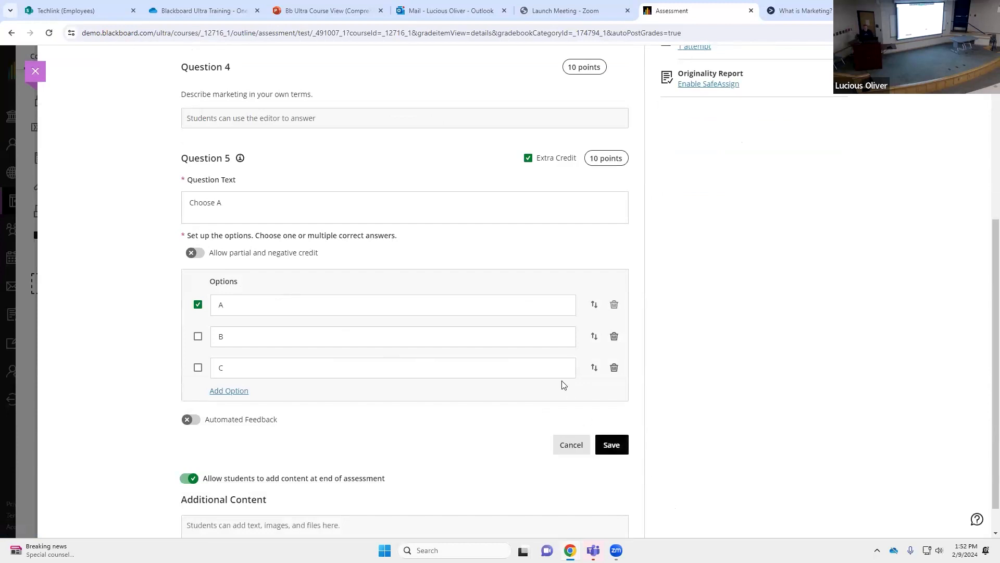
{"action": "left_click", "coordinate": [193, 254]}
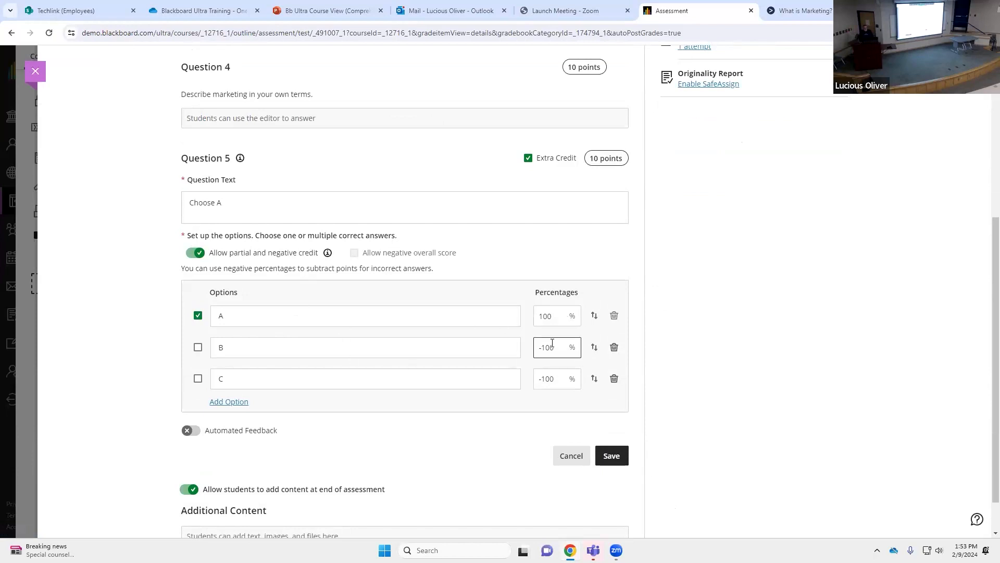
{"action": "left_click", "coordinate": [560, 345]}
{"action": "key", "text": "BackSpace"}
{"action": "left_click", "coordinate": [552, 379]}
{"action": "left_click", "coordinate": [612, 456]}
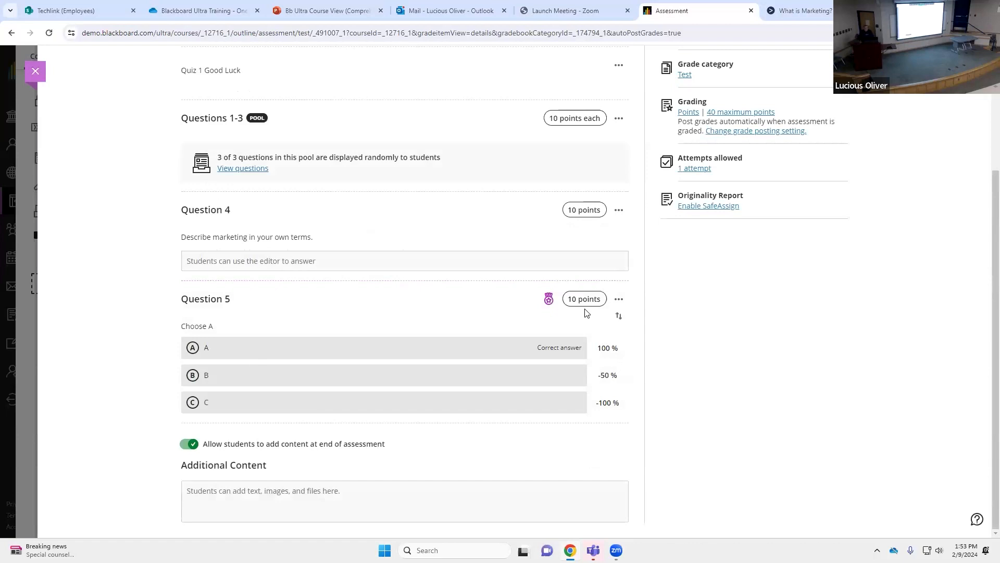
{"action": "left_click", "coordinate": [618, 300]}
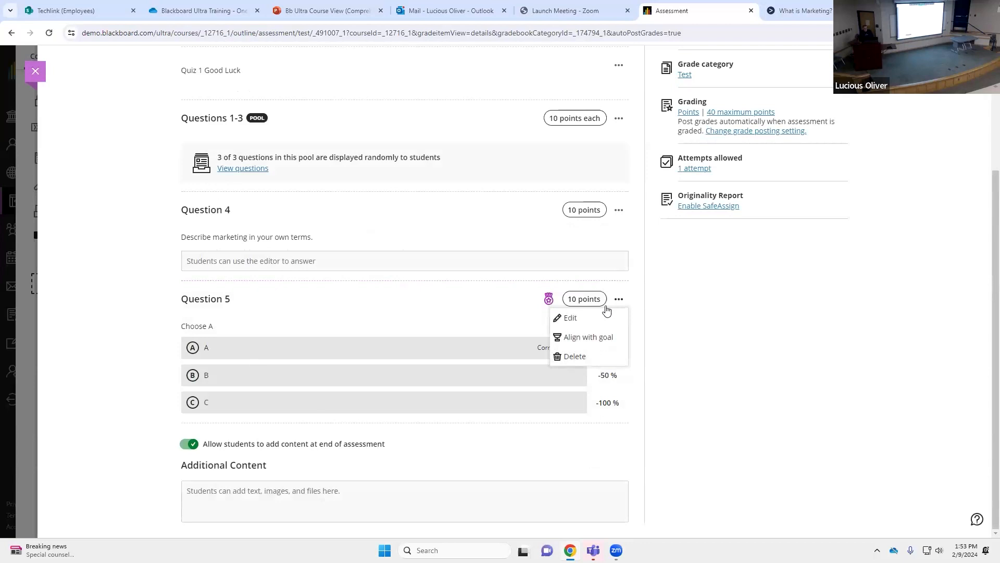
{"action": "left_click", "coordinate": [542, 310]}
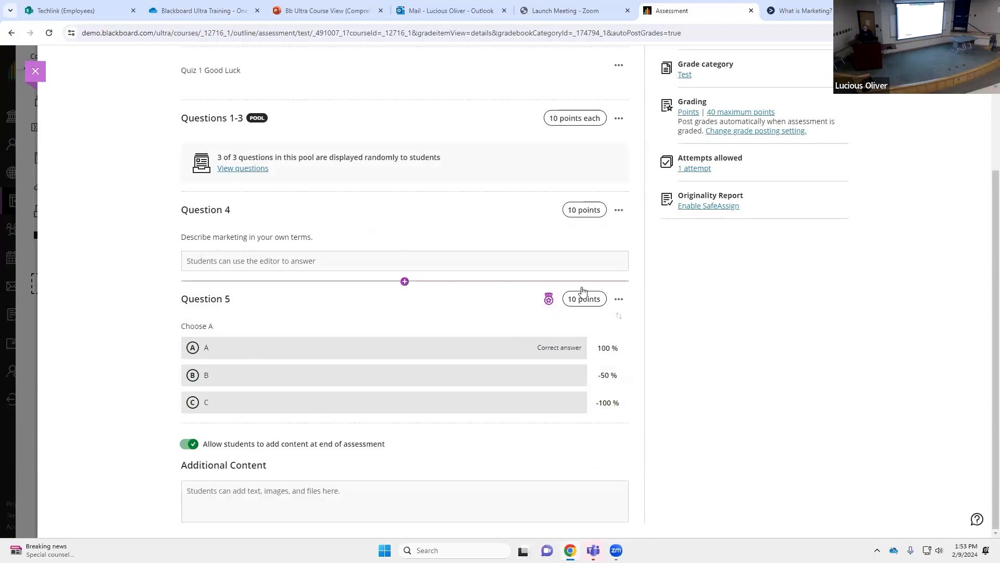
{"action": "left_click", "coordinate": [619, 301]}
{"action": "left_click", "coordinate": [612, 316]}
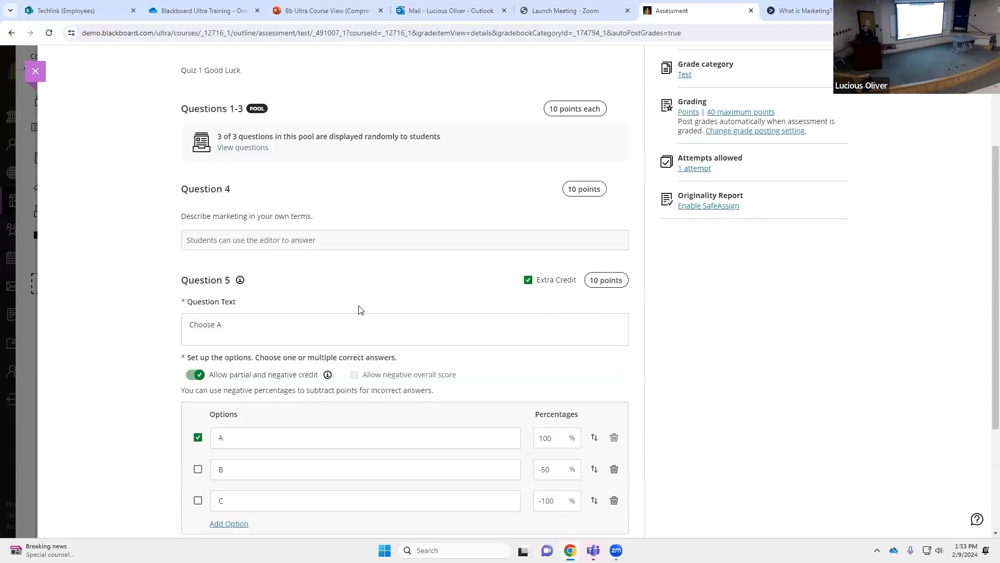
{"action": "scroll", "coordinate": [383, 291], "scroll_direction": "down", "scroll_amount": 1}
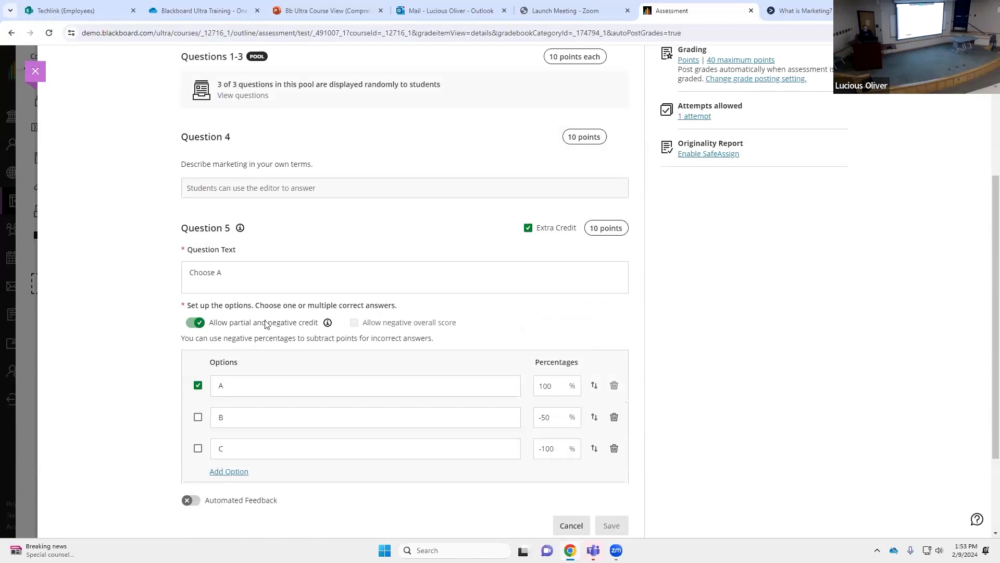
{"action": "left_click", "coordinate": [195, 323]}
{"action": "left_click", "coordinate": [195, 323]}
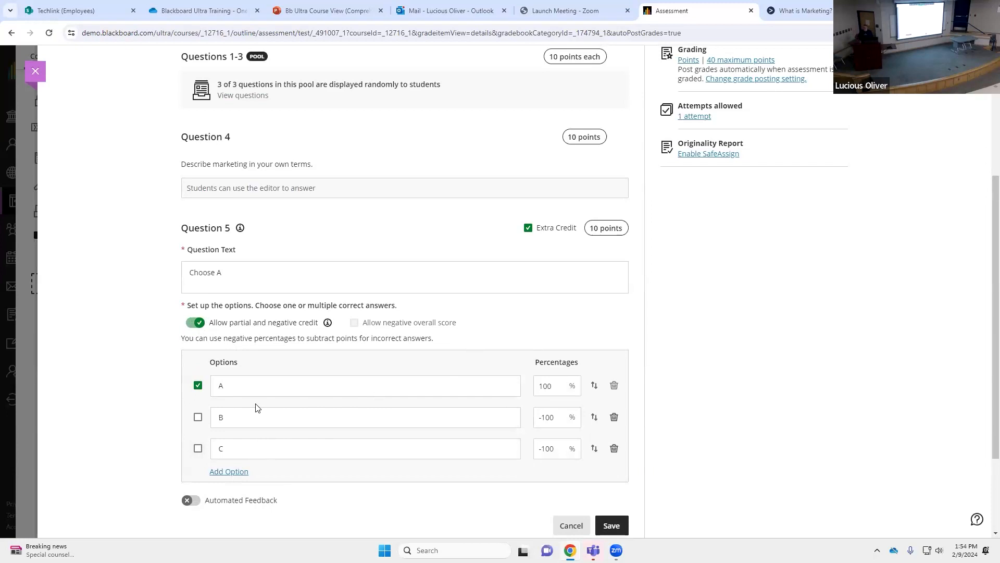
{"action": "left_click", "coordinate": [570, 525]}
Close the Quiz 1 test and make it visible to students in the Week 2 module
{"action": "scroll", "coordinate": [445, 346], "scroll_direction": "up", "scroll_amount": 2}
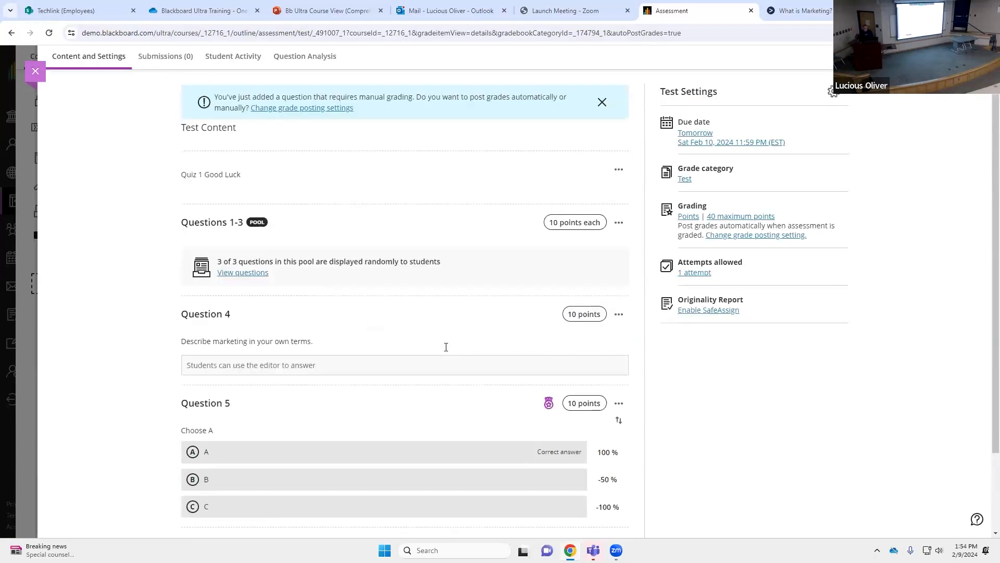
{"action": "scroll", "coordinate": [445, 347], "scroll_direction": "up", "scroll_amount": 1}
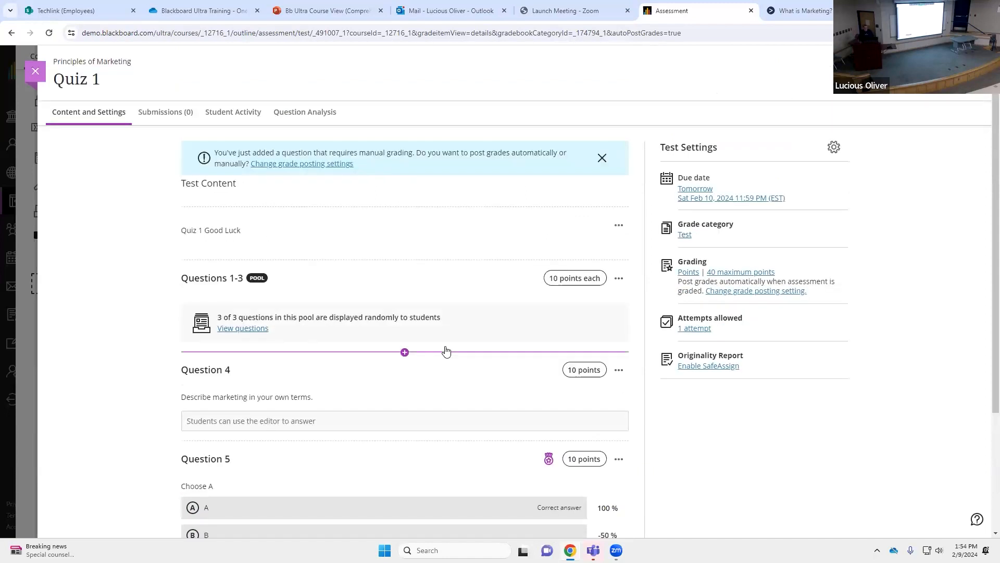
{"action": "scroll", "coordinate": [427, 286], "scroll_direction": "down", "scroll_amount": 3}
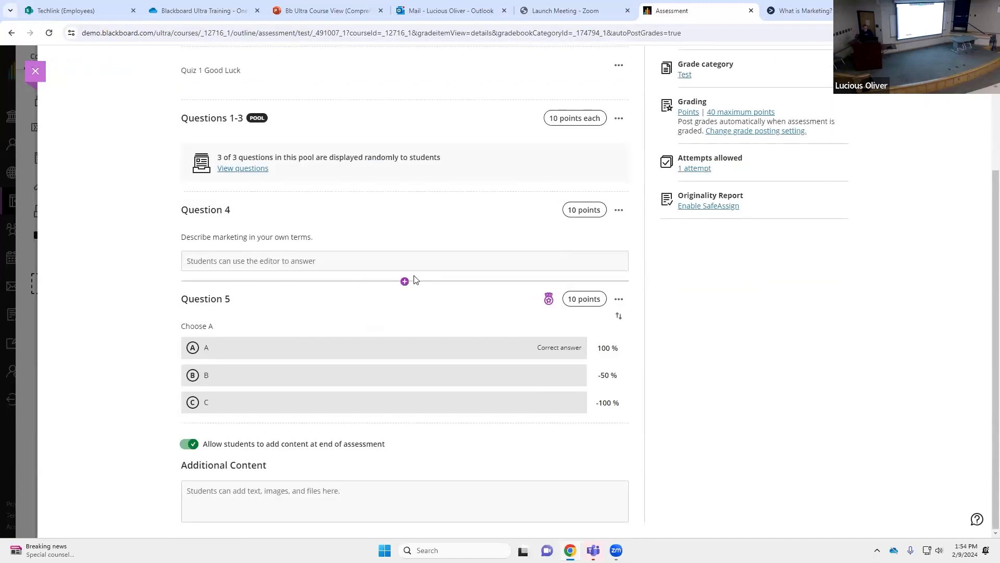
{"action": "scroll", "coordinate": [415, 280], "scroll_direction": "up", "scroll_amount": 3}
{"action": "left_click", "coordinate": [36, 78]}
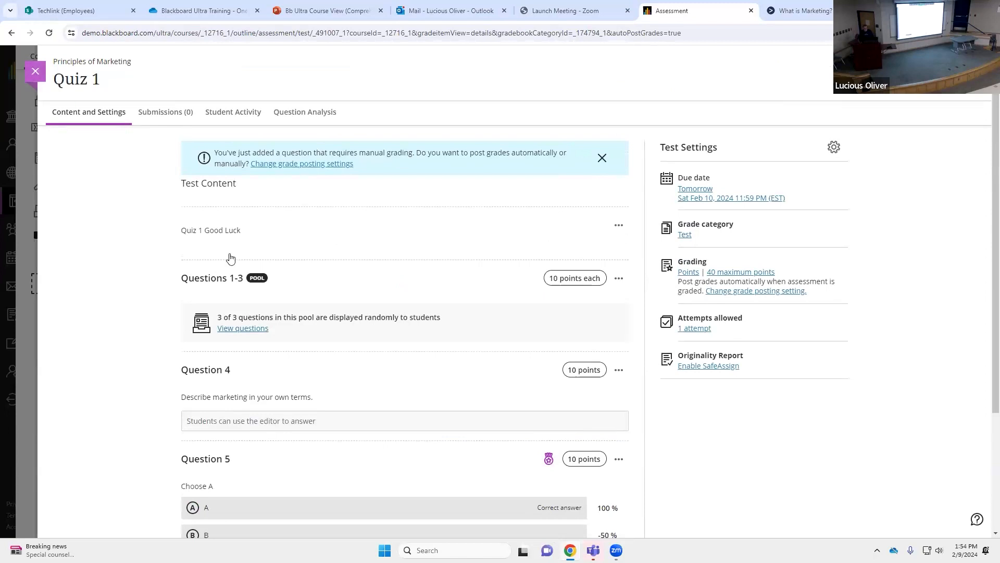
{"action": "left_click", "coordinate": [409, 397]}
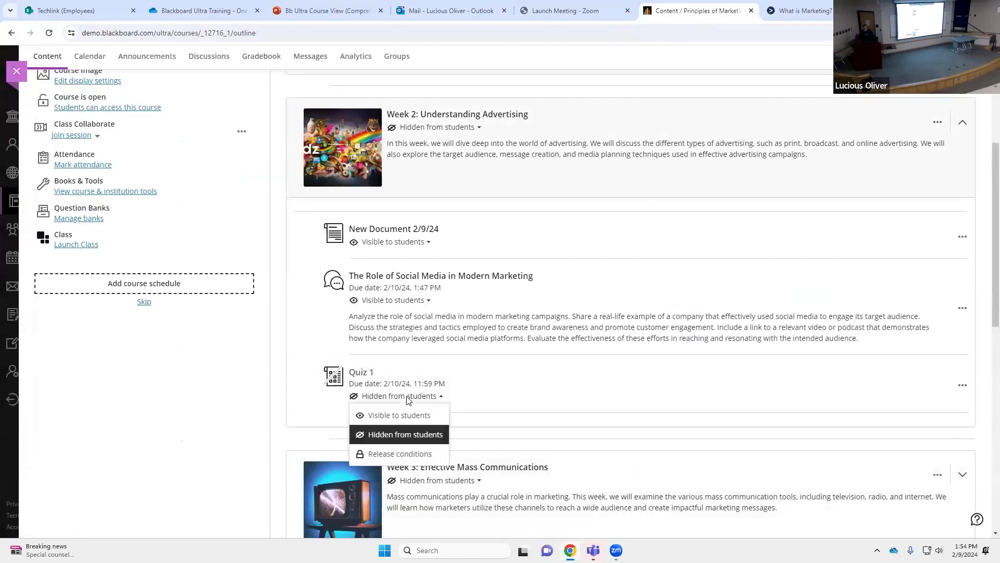
{"action": "left_click", "coordinate": [398, 413]}
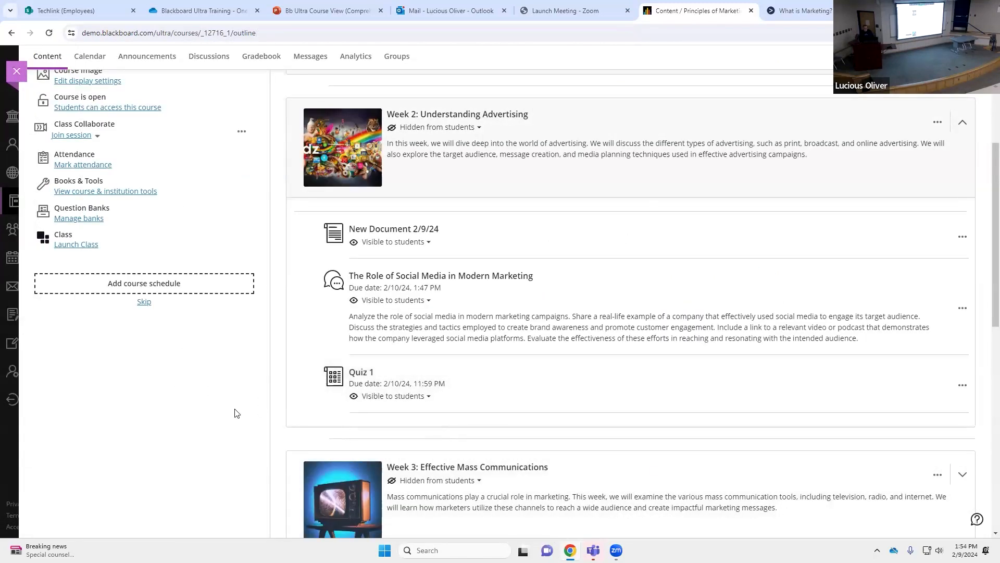
Reopen Quiz 1 for editing, turn off students adding content at the end of the assessment, and close it
{"action": "left_click", "coordinate": [962, 385]}
{"action": "left_click", "coordinate": [846, 403]}
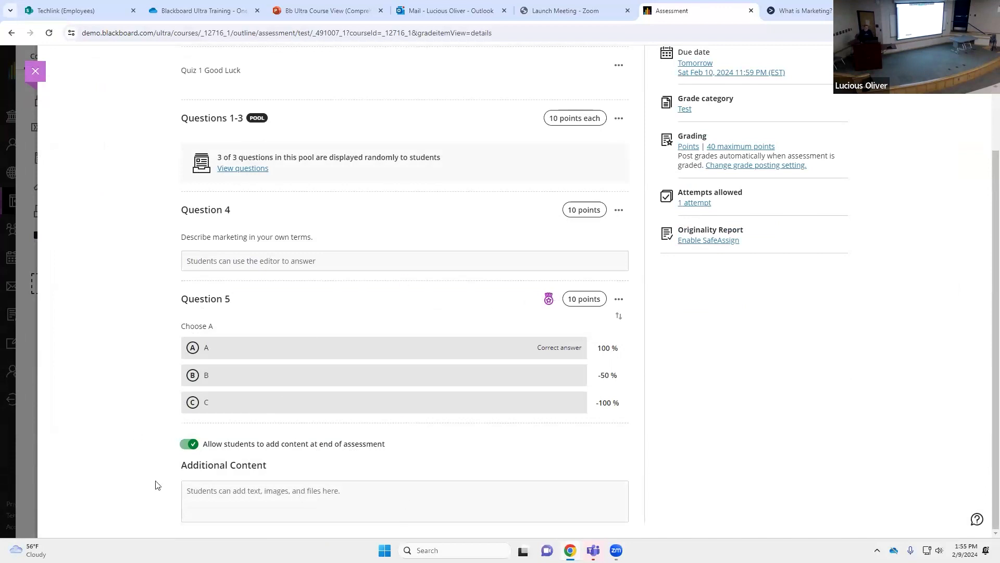
{"action": "left_click", "coordinate": [189, 443]}
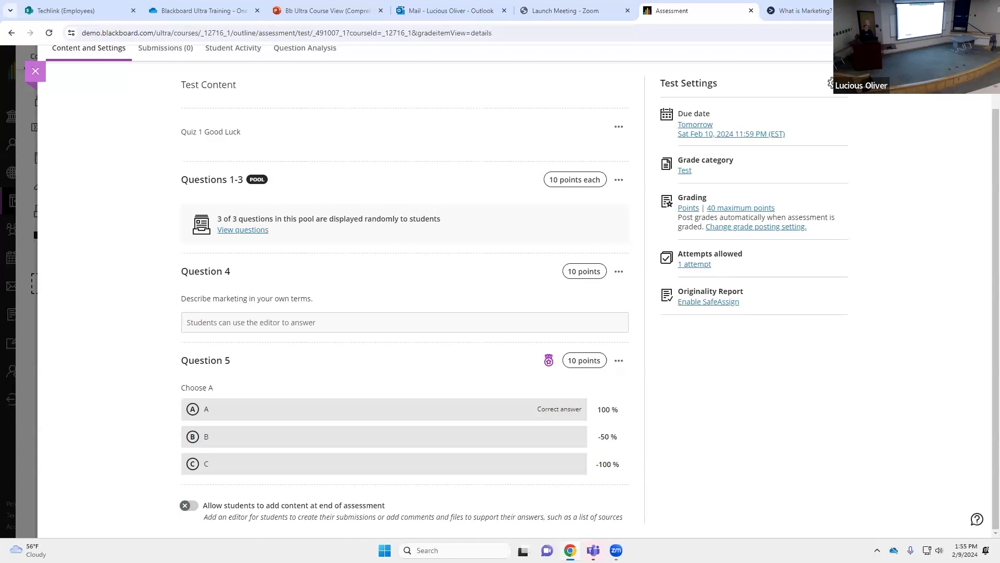
{"action": "scroll", "coordinate": [538, 144], "scroll_direction": "up", "scroll_amount": 2}
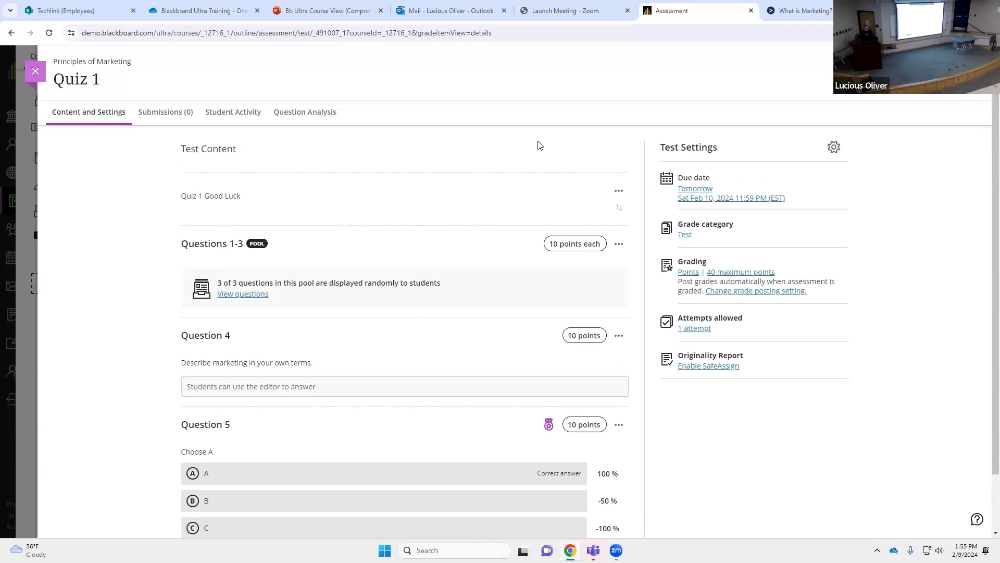
{"action": "left_click", "coordinate": [36, 71]}
{"action": "scroll", "coordinate": [603, 382], "scroll_direction": "down", "scroll_amount": 1}
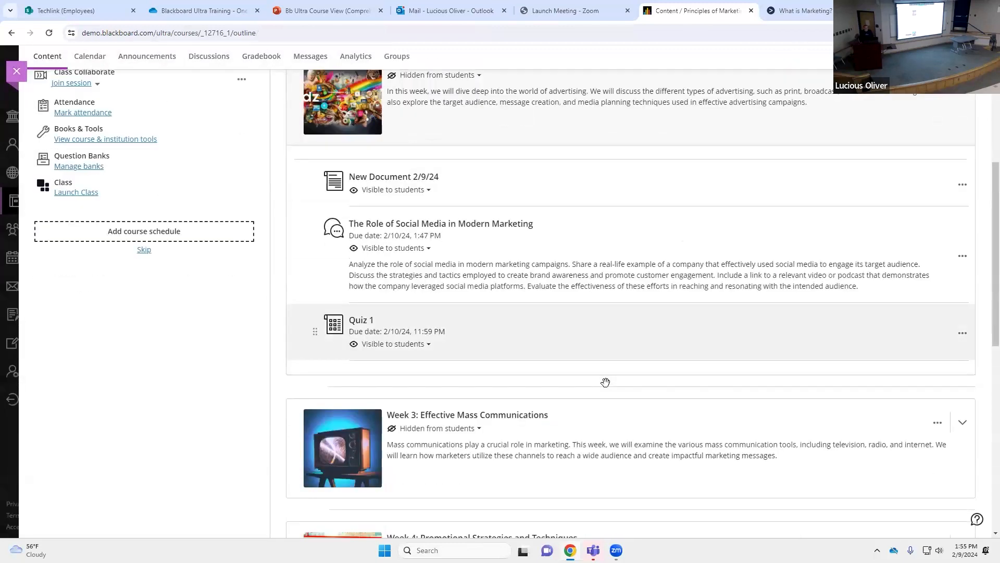
{"action": "left_click", "coordinate": [631, 360]}
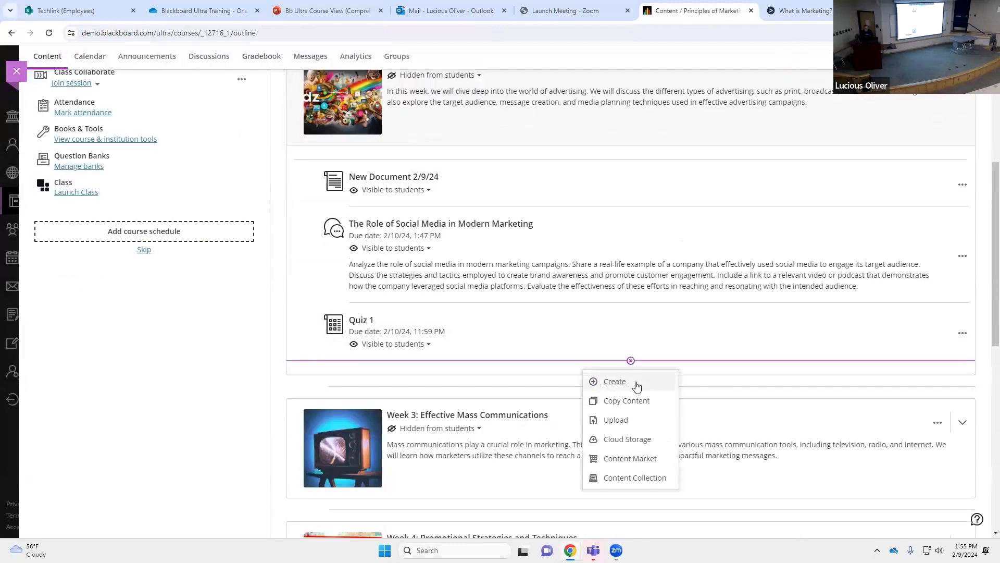
{"action": "left_click", "coordinate": [636, 385]}
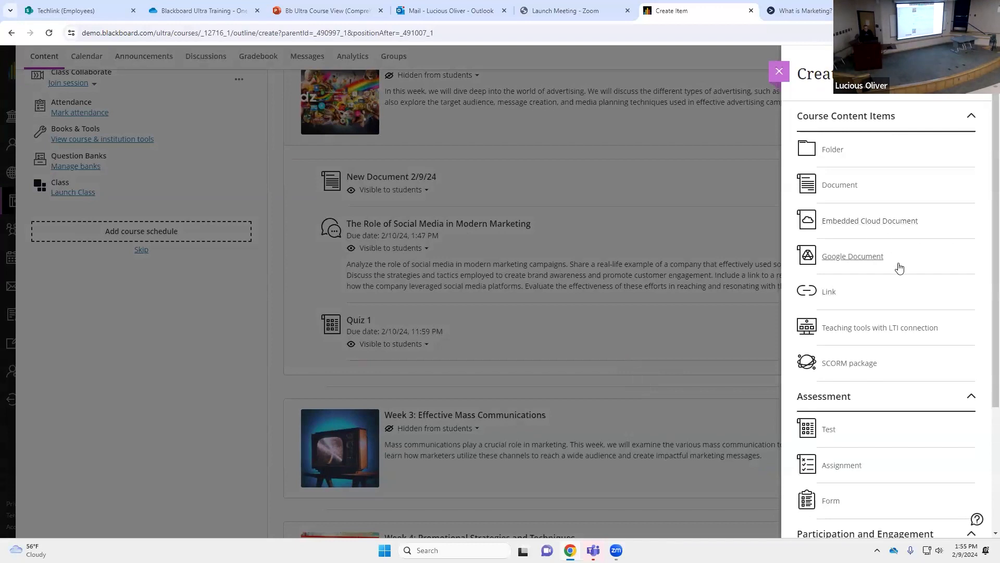
{"action": "scroll", "coordinate": [880, 323], "scroll_direction": "down", "scroll_amount": 2}
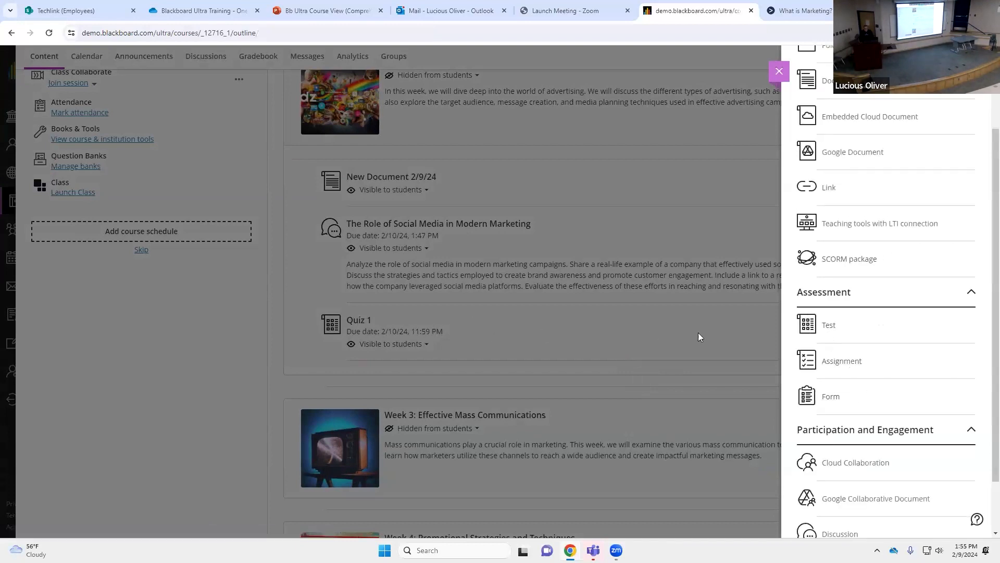
{"action": "left_click", "coordinate": [698, 337]}
Open Quiz 1 for editing and bring up its full test settings
{"action": "left_click", "coordinate": [961, 334]}
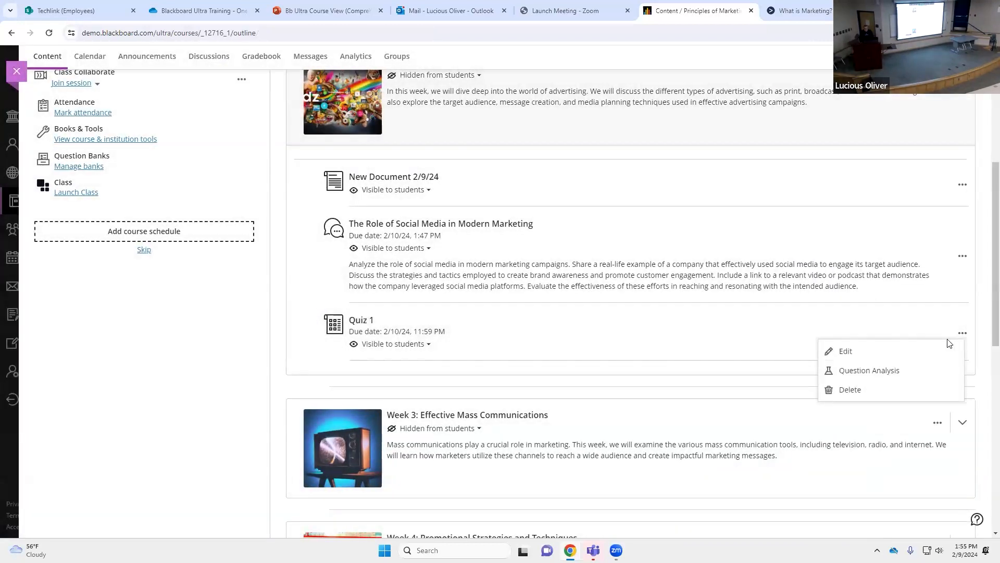
{"action": "left_click", "coordinate": [889, 351]}
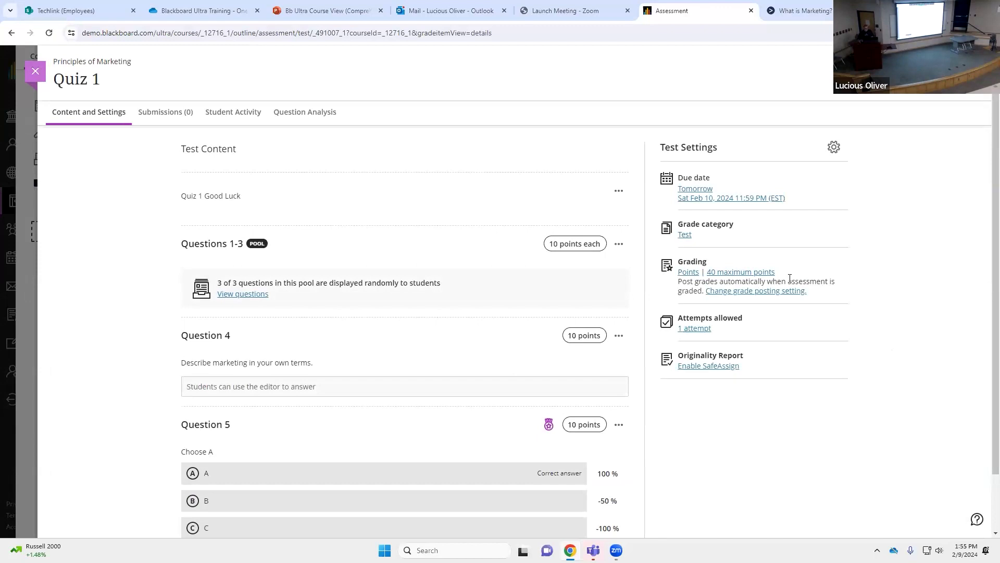
{"action": "left_click", "coordinate": [835, 148]}
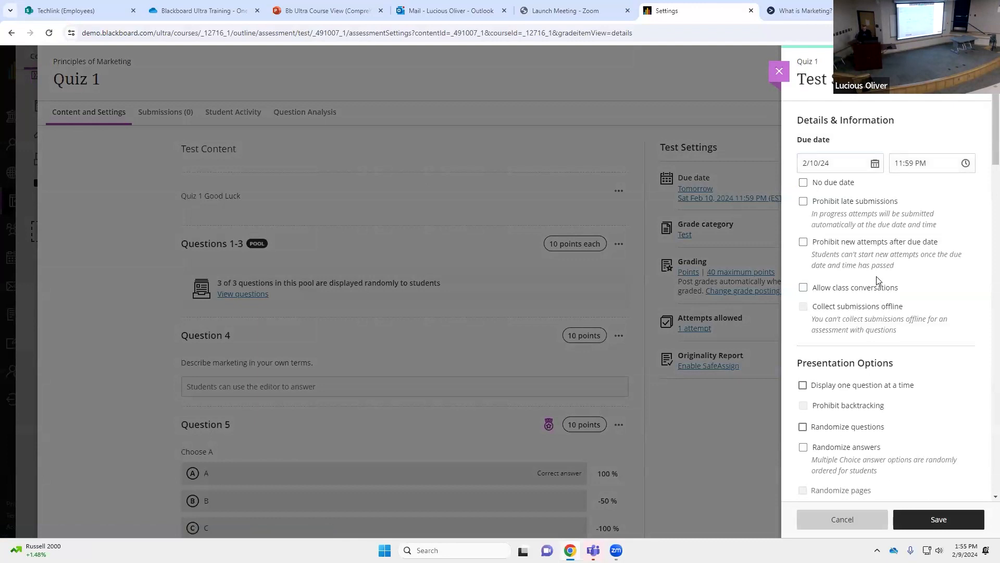
Keep the quiz's due date and prohibit late submissions and new attempts after the due date
{"action": "left_click", "coordinate": [837, 183]}
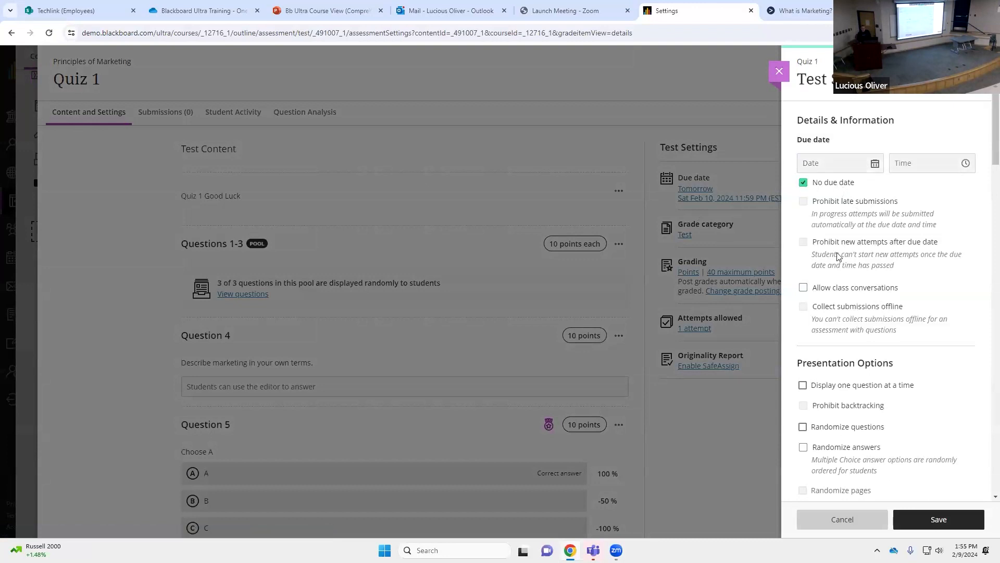
{"action": "left_click", "coordinate": [837, 186]}
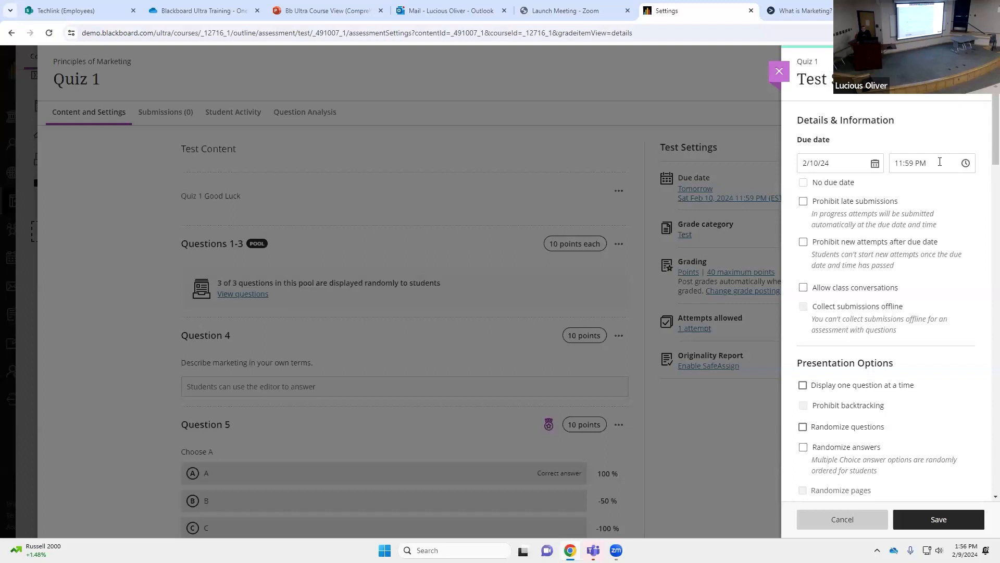
{"action": "left_click", "coordinate": [865, 205]}
{"action": "left_click", "coordinate": [863, 242]}
Try displaying one question at a time with backtracking prohibited for the quiz
{"action": "scroll", "coordinate": [863, 245], "scroll_direction": "down", "scroll_amount": 5}
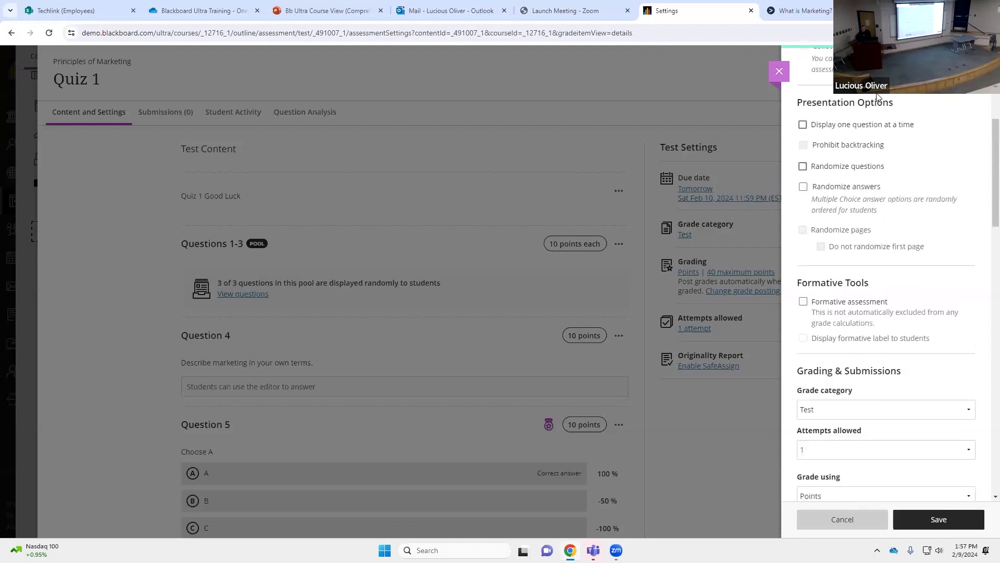
{"action": "left_click", "coordinate": [874, 127]}
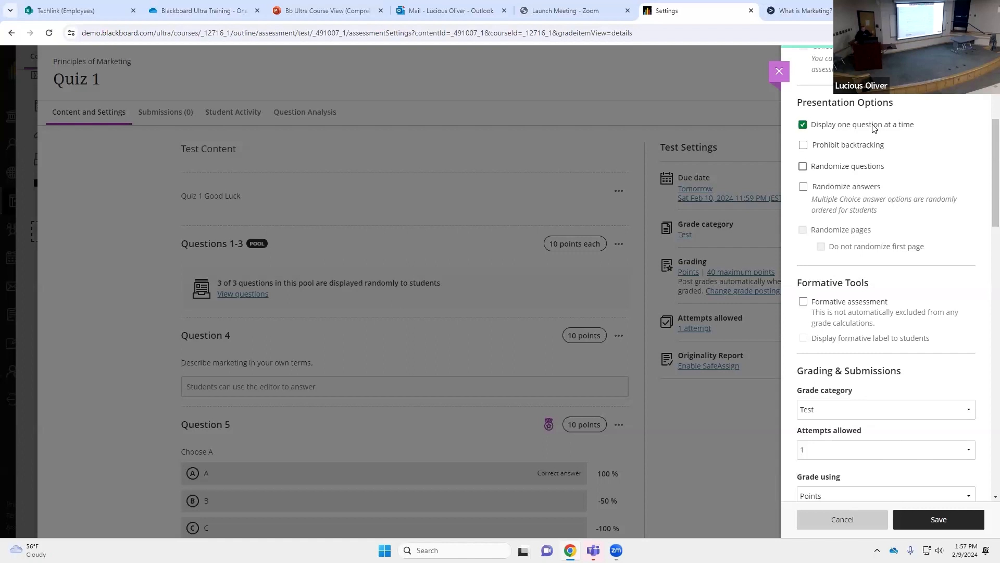
{"action": "left_click", "coordinate": [874, 126]}
{"action": "left_click", "coordinate": [862, 130]}
{"action": "left_click", "coordinate": [867, 150]}
{"action": "left_click", "coordinate": [862, 144]}
{"action": "left_click", "coordinate": [862, 128]}
Try randomizing the quiz's questions and its multiple choice answers
{"action": "left_click", "coordinate": [853, 169]}
{"action": "left_click", "coordinate": [845, 170]}
{"action": "left_click", "coordinate": [833, 191]}
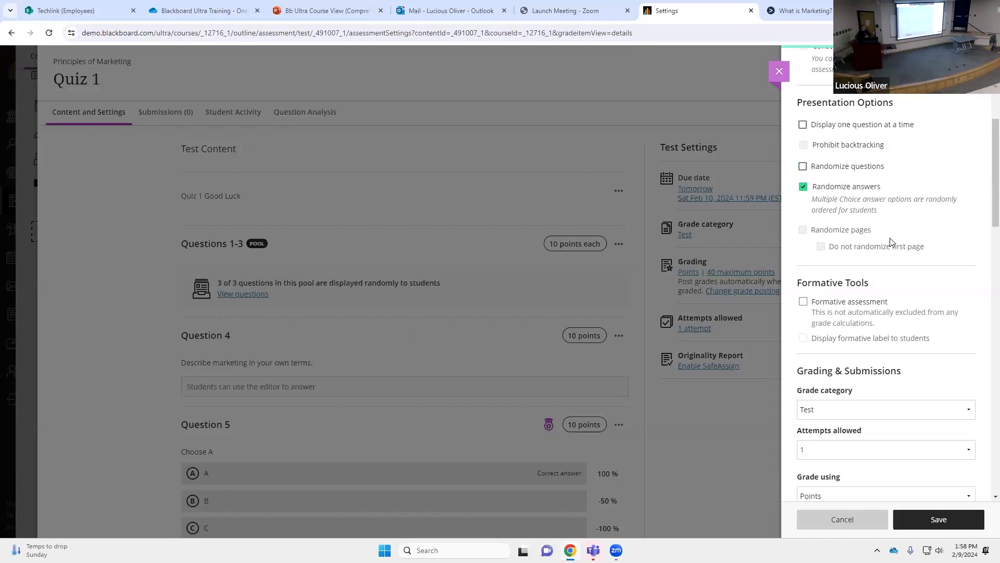
{"action": "left_click", "coordinate": [852, 166]}
{"action": "left_click", "coordinate": [853, 168]}
{"action": "left_click", "coordinate": [854, 187]}
Try marking the quiz as a formative assessment with the formative label displayed to students
{"action": "left_click", "coordinate": [844, 306]}
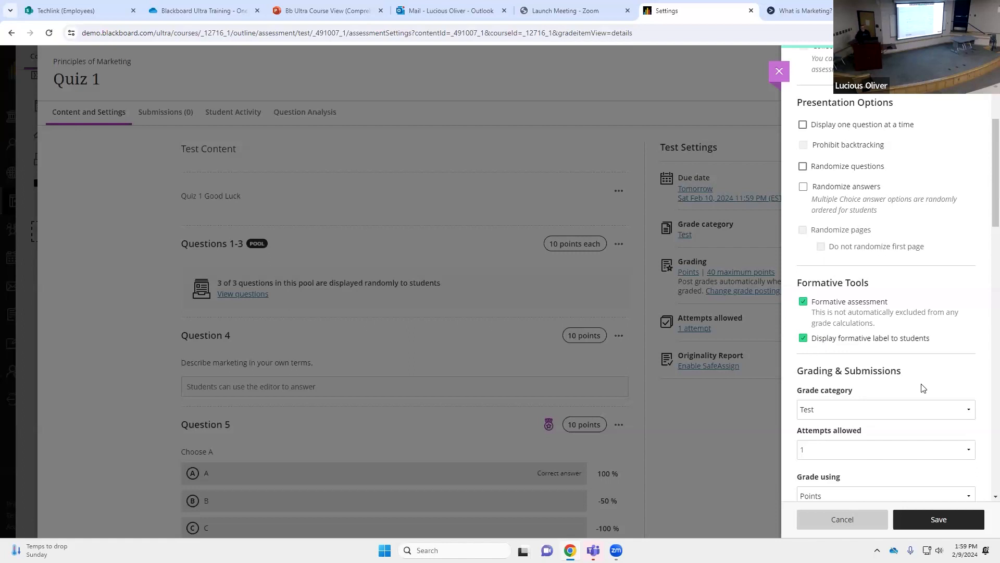
{"action": "scroll", "coordinate": [909, 356], "scroll_direction": "down", "scroll_amount": 1}
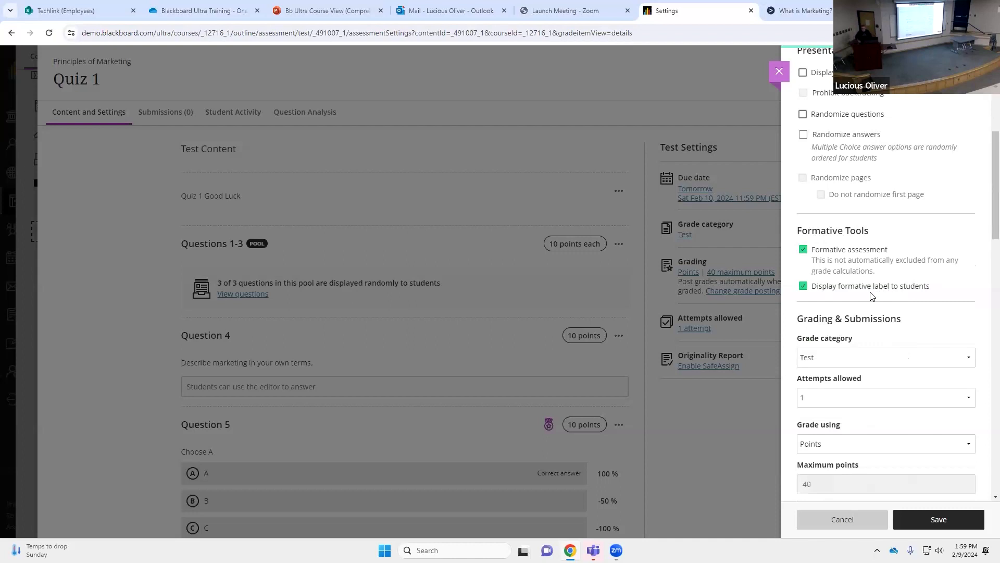
{"action": "scroll", "coordinate": [851, 351], "scroll_direction": "down", "scroll_amount": 1}
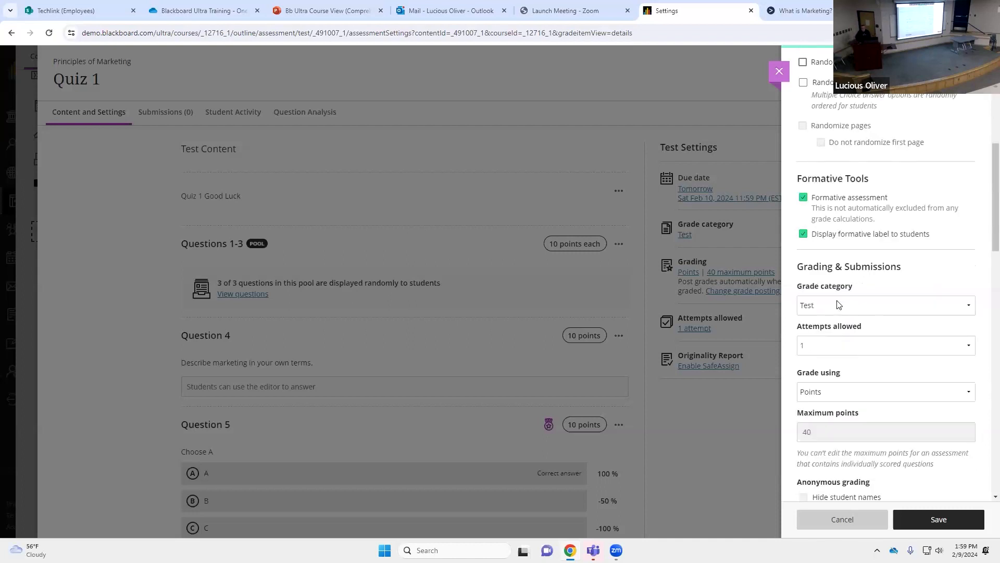
Try changing the quiz's grade category to Quiz while keeping it graded using points
{"action": "left_click", "coordinate": [838, 305]}
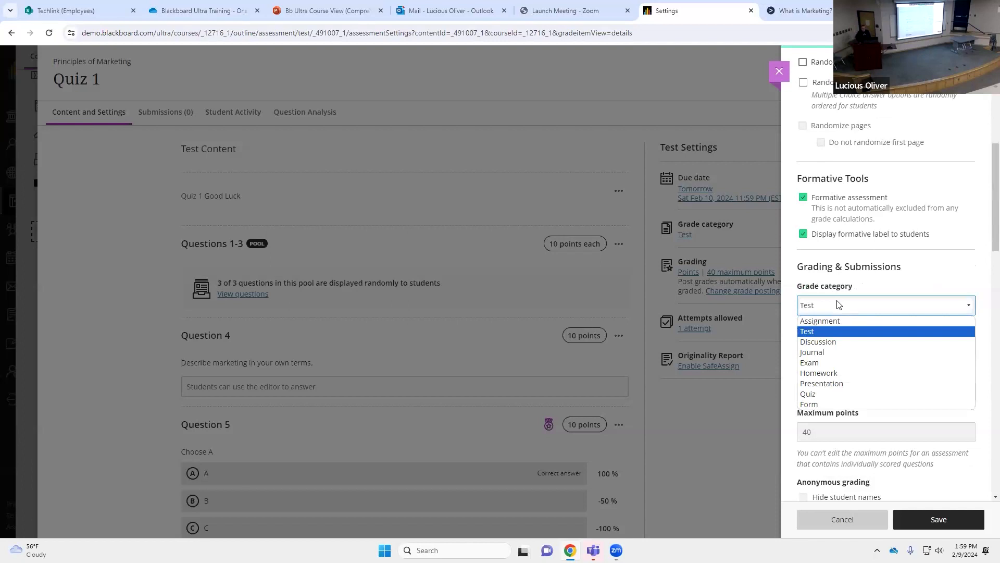
{"action": "left_click", "coordinate": [828, 395]}
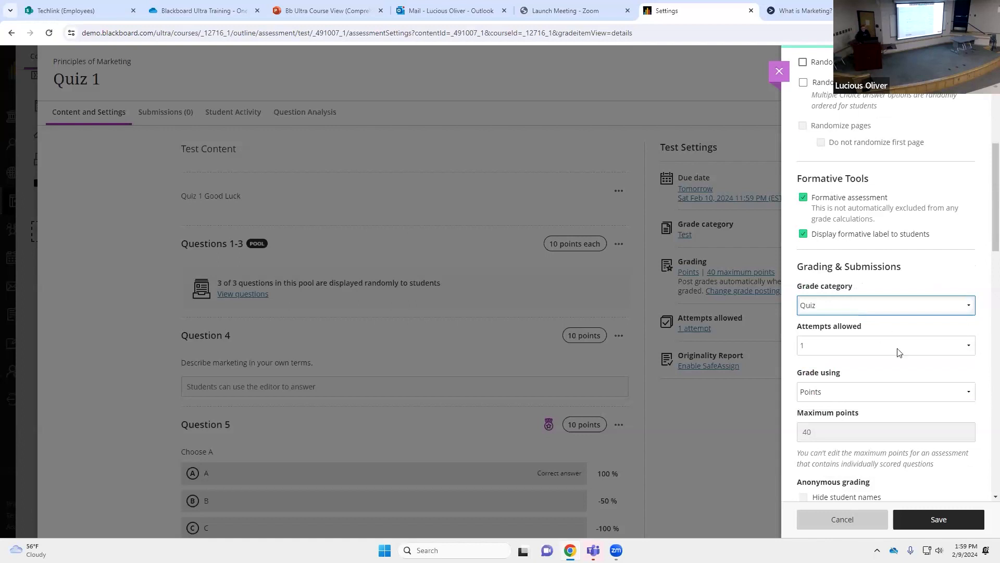
{"action": "left_click", "coordinate": [931, 396]}
{"action": "left_click", "coordinate": [930, 395]}
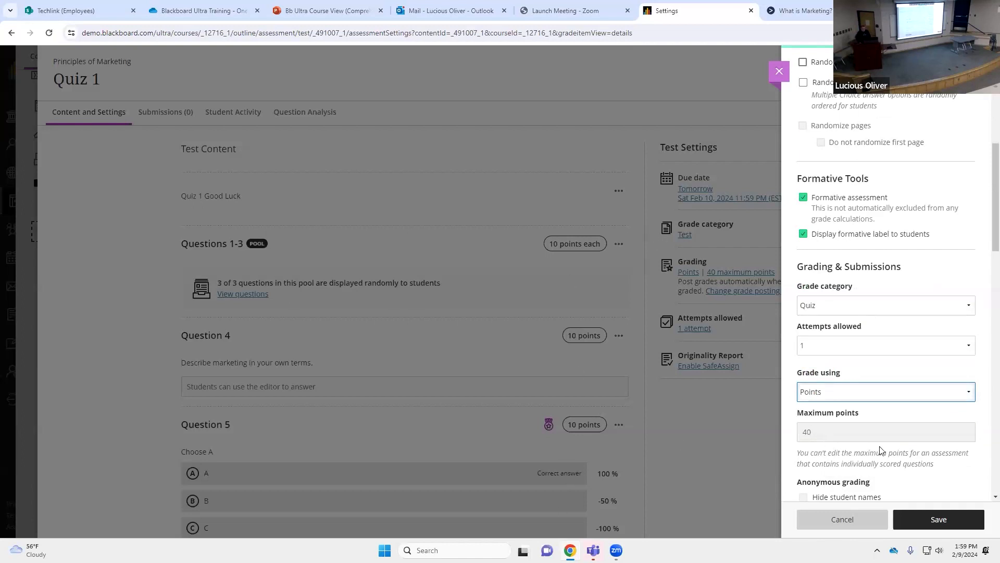
Review the quiz's anonymous grading, evaluation and automatic grade posting options
{"action": "scroll", "coordinate": [888, 447], "scroll_direction": "down", "scroll_amount": 3}
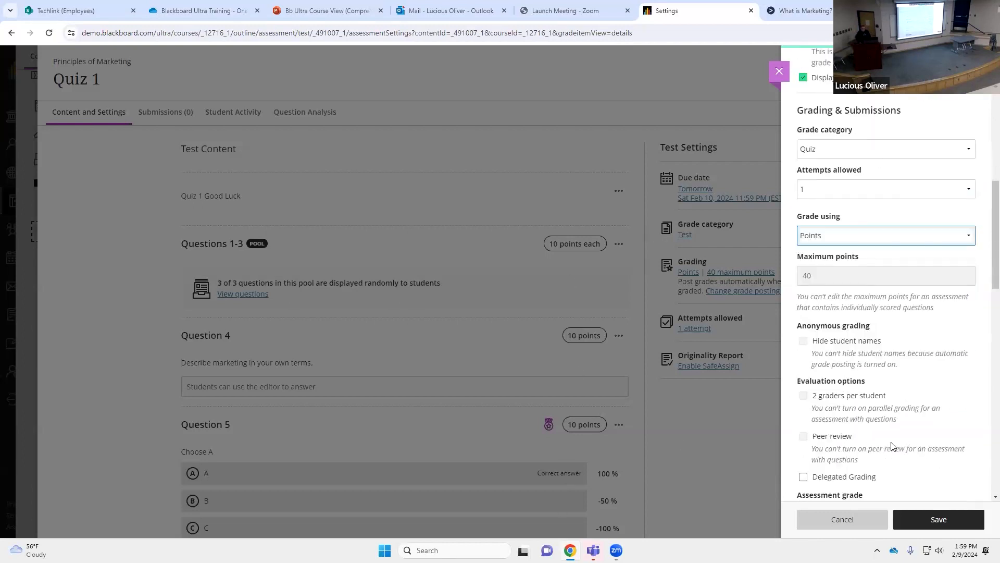
{"action": "left_click", "coordinate": [805, 344]}
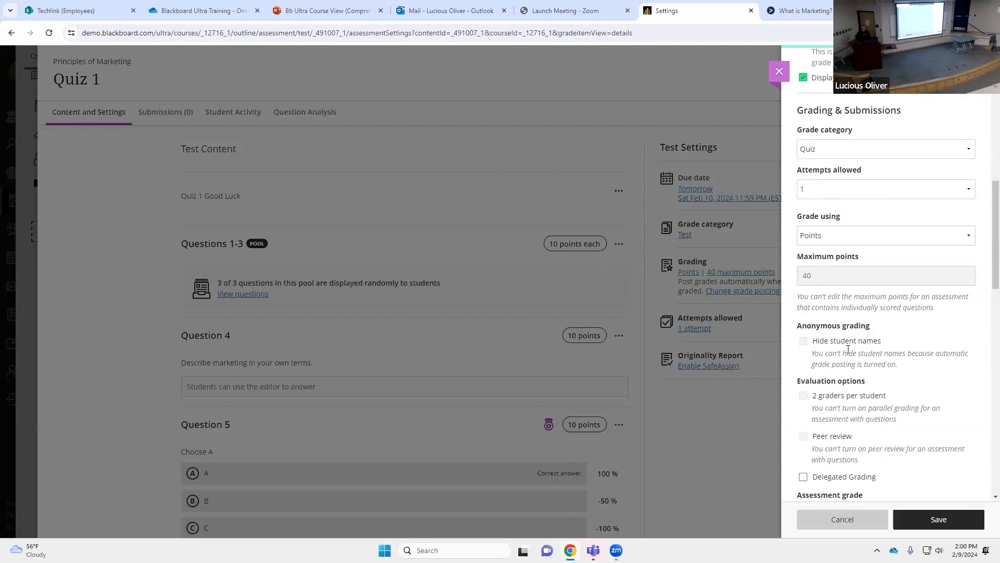
{"action": "scroll", "coordinate": [909, 413], "scroll_direction": "down", "scroll_amount": 2}
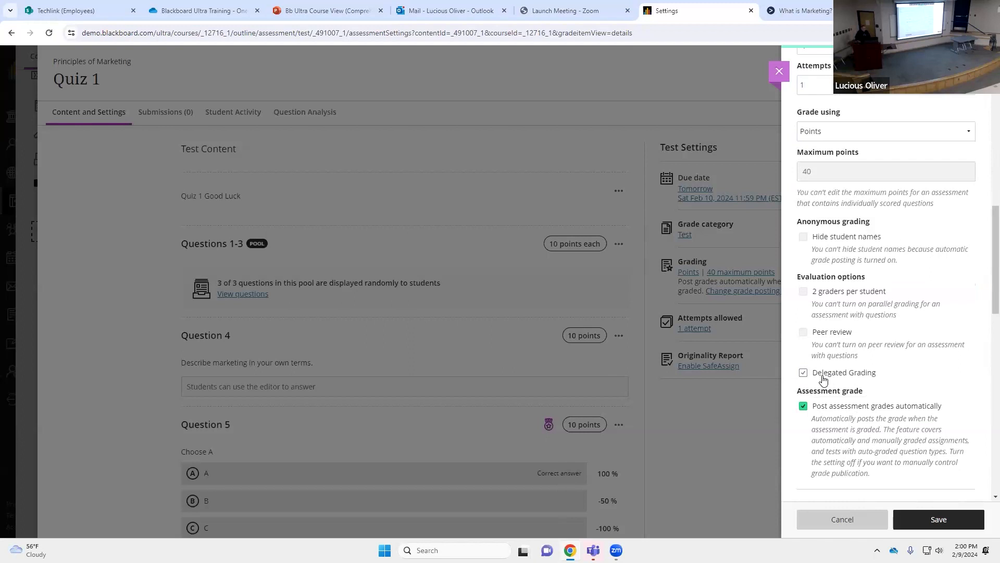
{"action": "scroll", "coordinate": [828, 365], "scroll_direction": "down", "scroll_amount": 2}
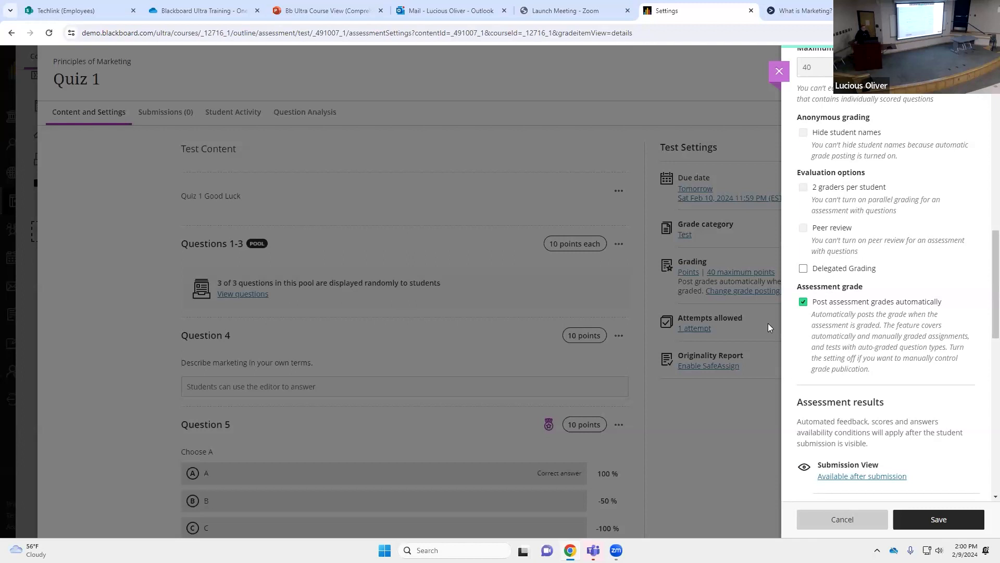
{"action": "scroll", "coordinate": [882, 297], "scroll_direction": "down", "scroll_amount": 5}
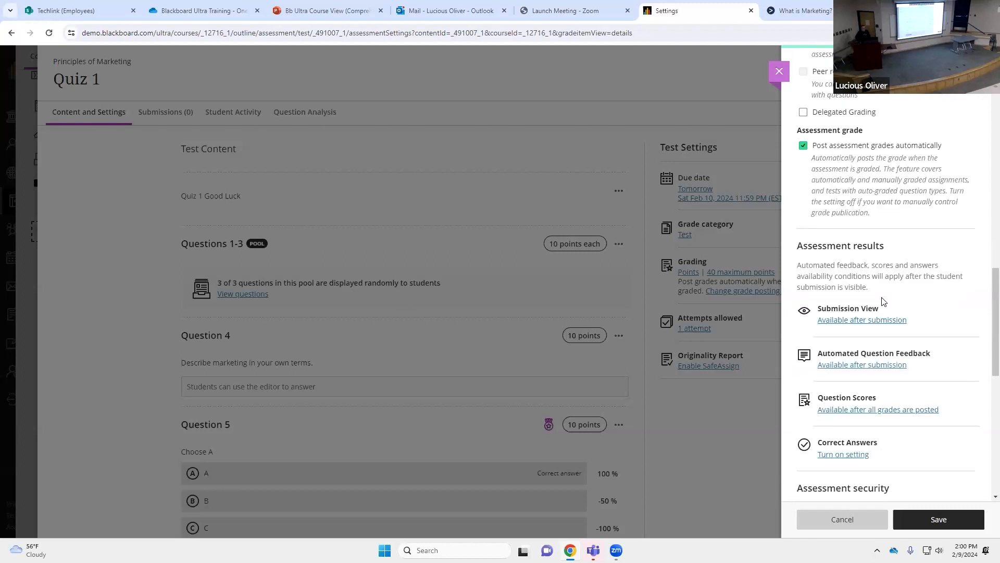
Examine the assessment results timing options for when students can view their submission, and leave them without saving
{"action": "left_click", "coordinate": [875, 218]}
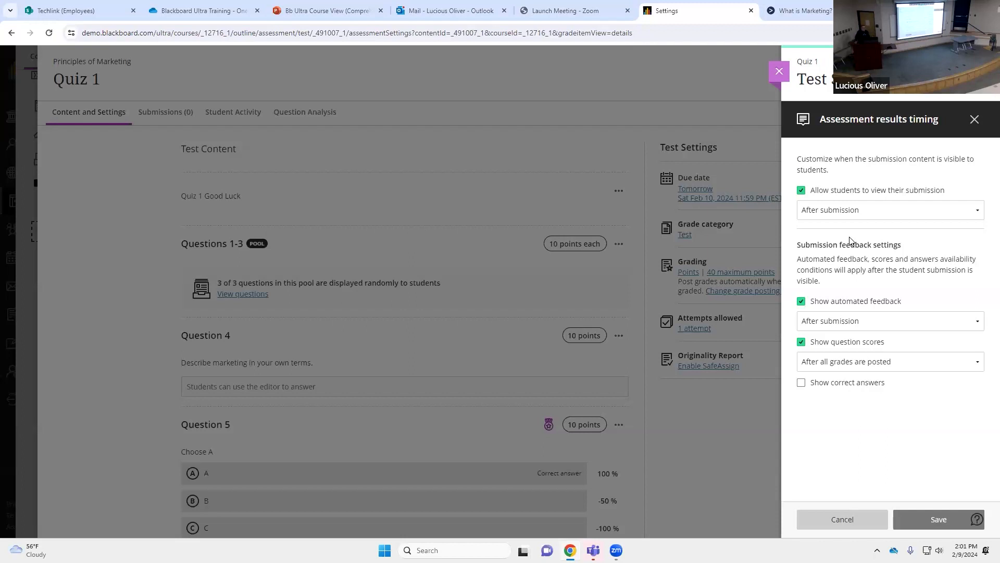
{"action": "left_click", "coordinate": [874, 214]}
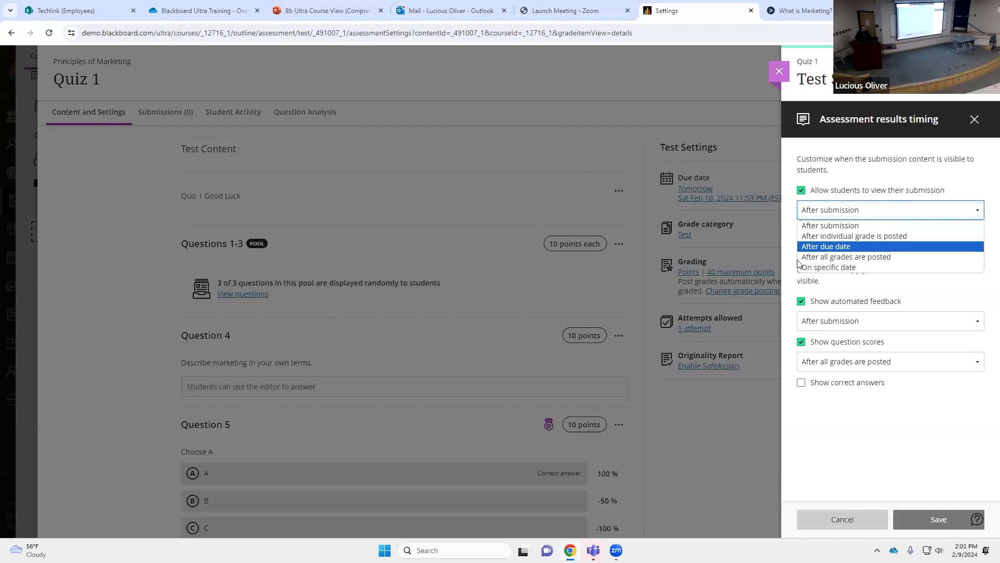
{"action": "left_click", "coordinate": [906, 282]}
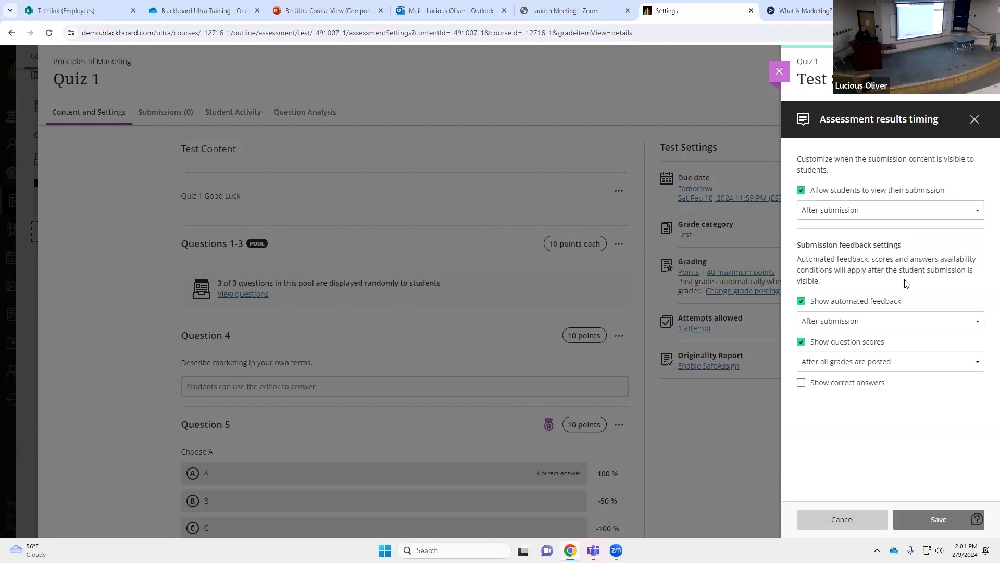
{"action": "left_click", "coordinate": [863, 520]}
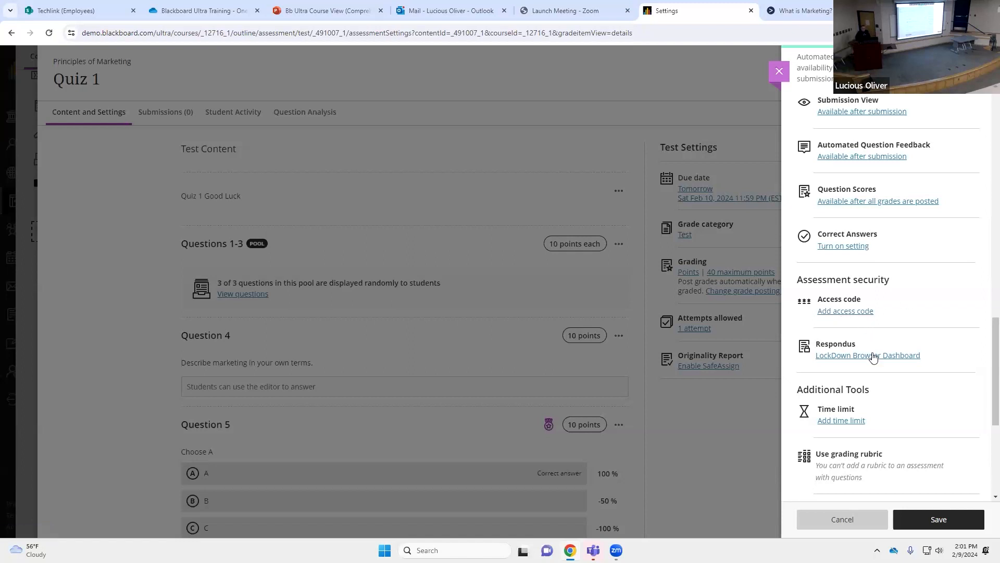
Try adding a 60-minute time limit with automatic submission, and close the test settings without saving
{"action": "left_click", "coordinate": [839, 421]}
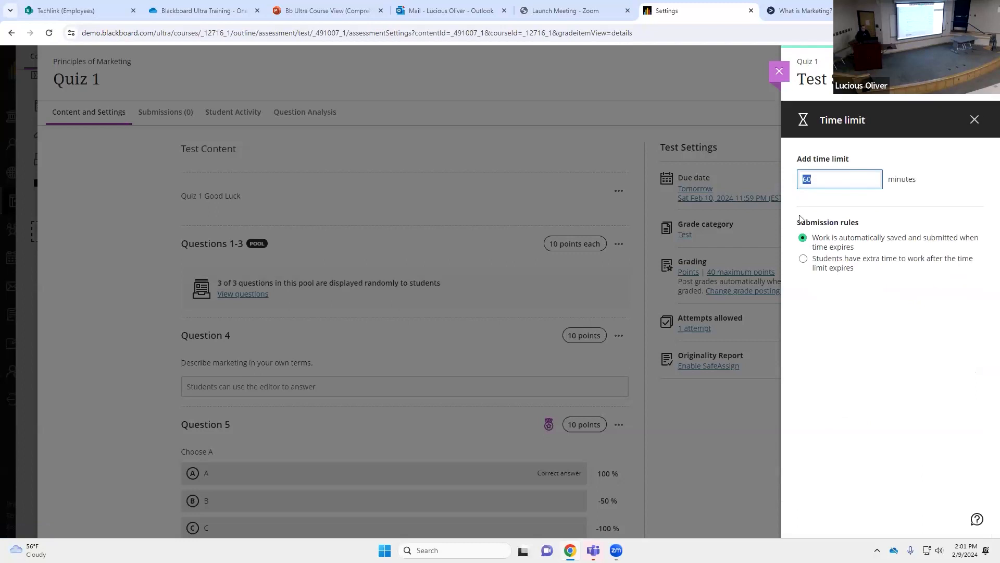
{"action": "left_click", "coordinate": [973, 121]}
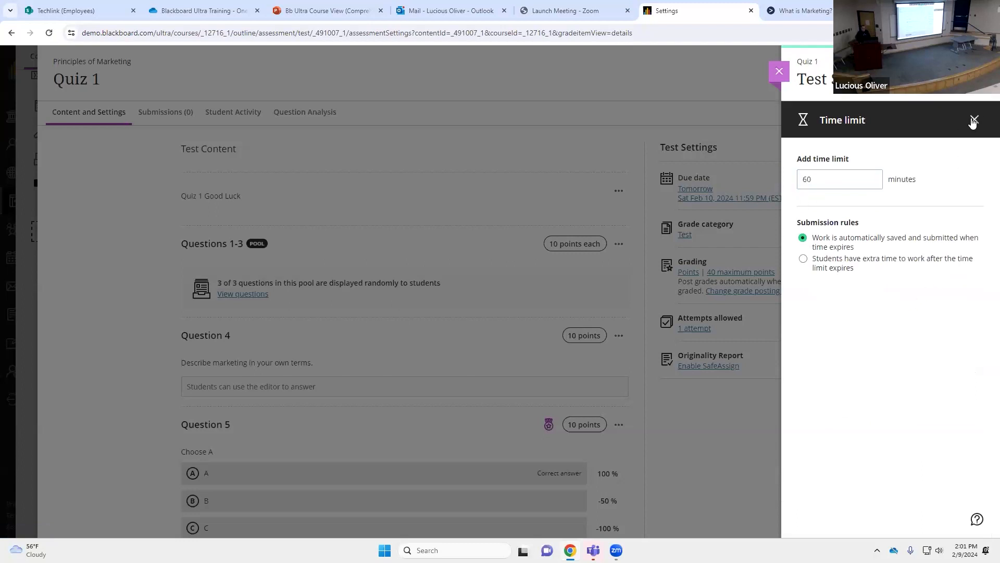
{"action": "left_click", "coordinate": [783, 78]}
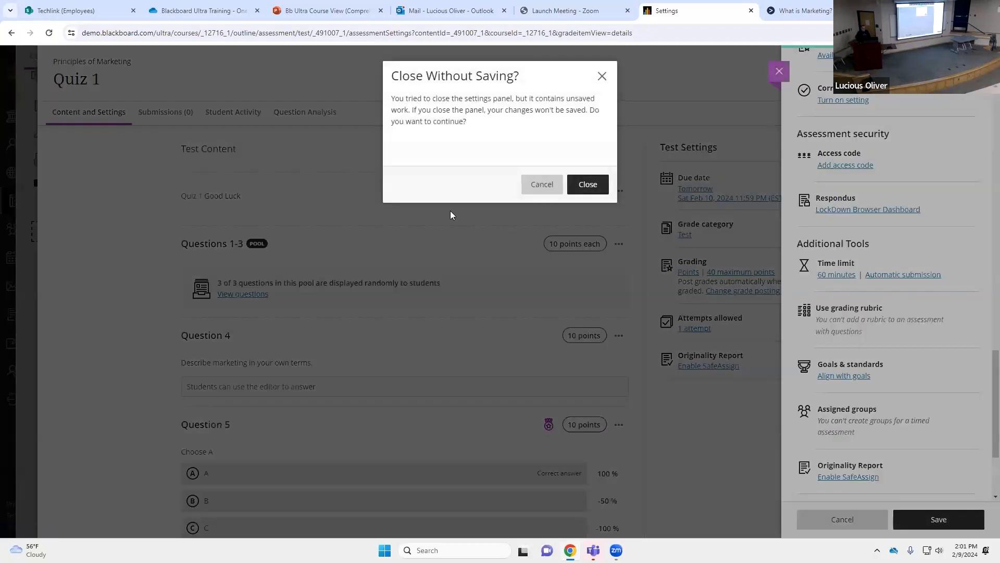
{"action": "left_click", "coordinate": [585, 188]}
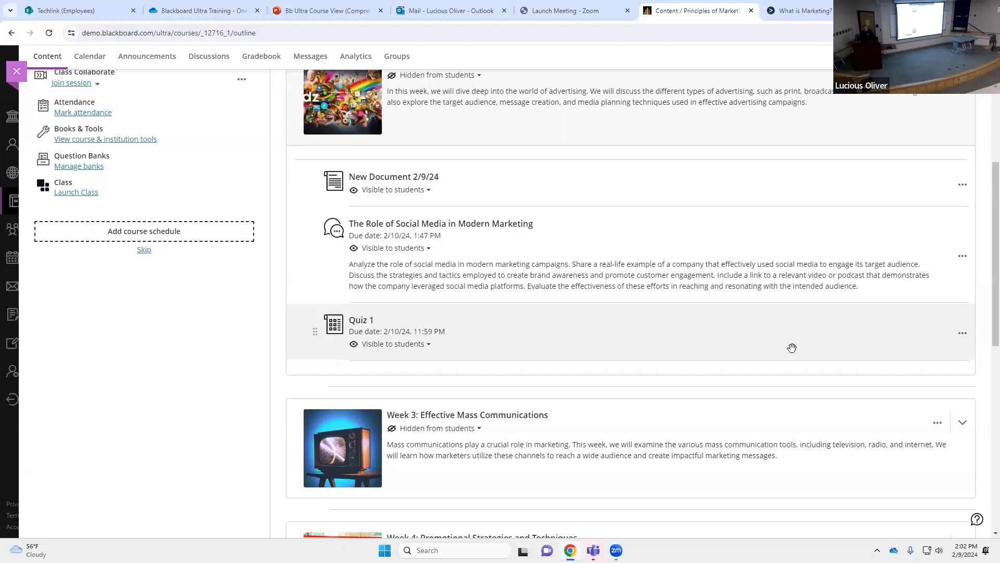
Look through the course's gradebook settings and open the Discussion Board 1 Rubric
{"action": "scroll", "coordinate": [254, 181], "scroll_direction": "up", "scroll_amount": 3}
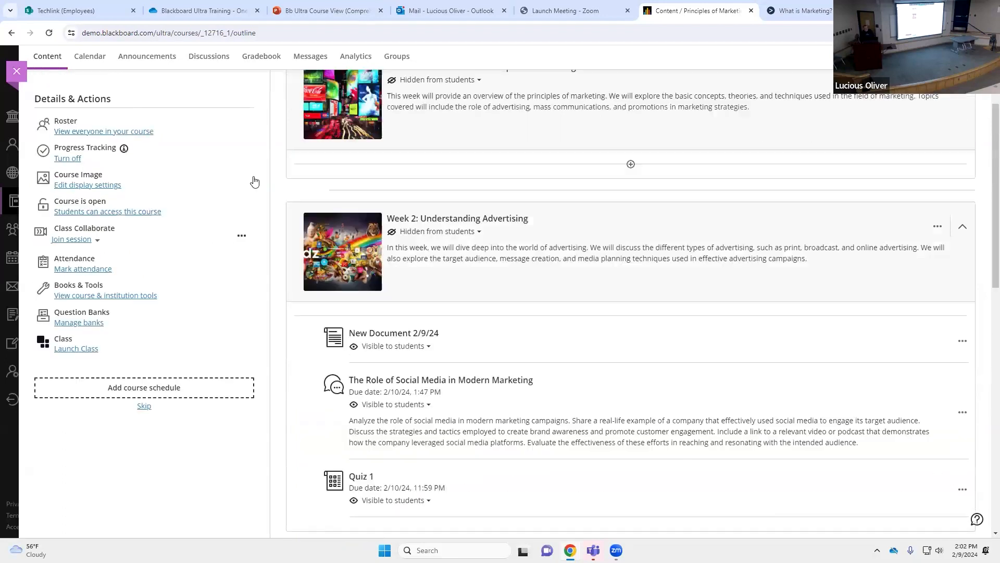
{"action": "scroll", "coordinate": [254, 181], "scroll_direction": "up", "scroll_amount": 2}
{"action": "left_click", "coordinate": [261, 111]}
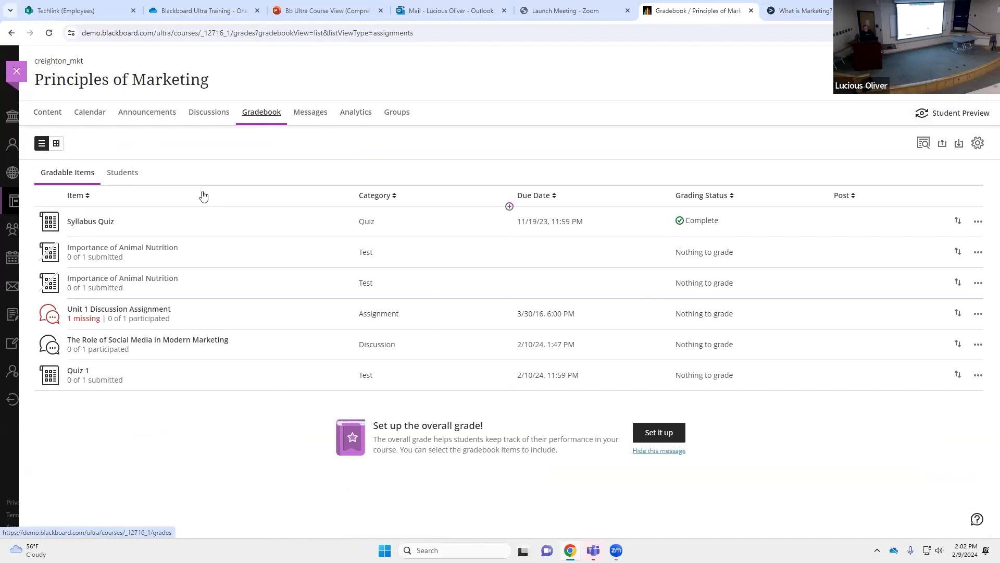
{"action": "left_click", "coordinate": [978, 146]}
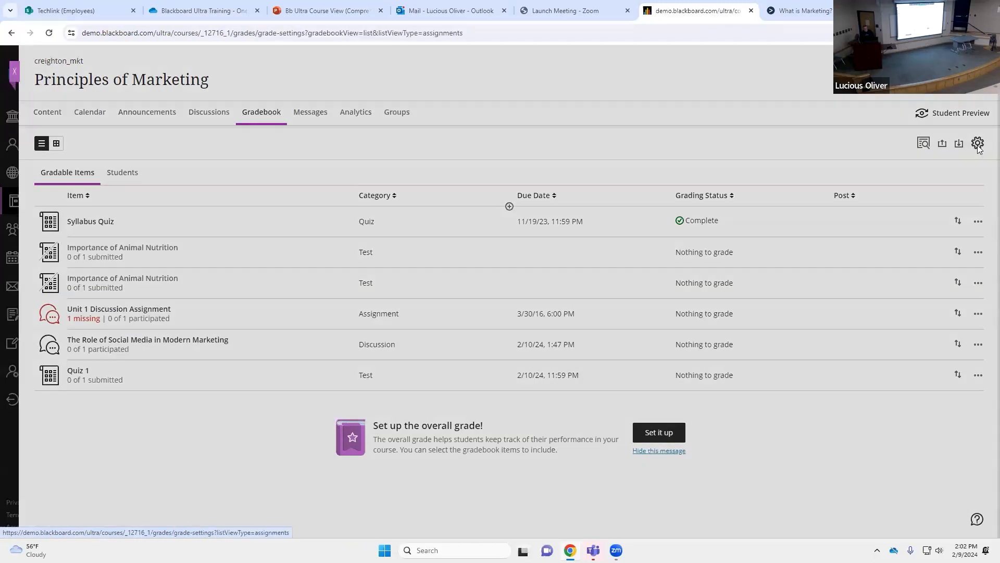
{"action": "scroll", "coordinate": [864, 351], "scroll_direction": "down", "scroll_amount": 10}
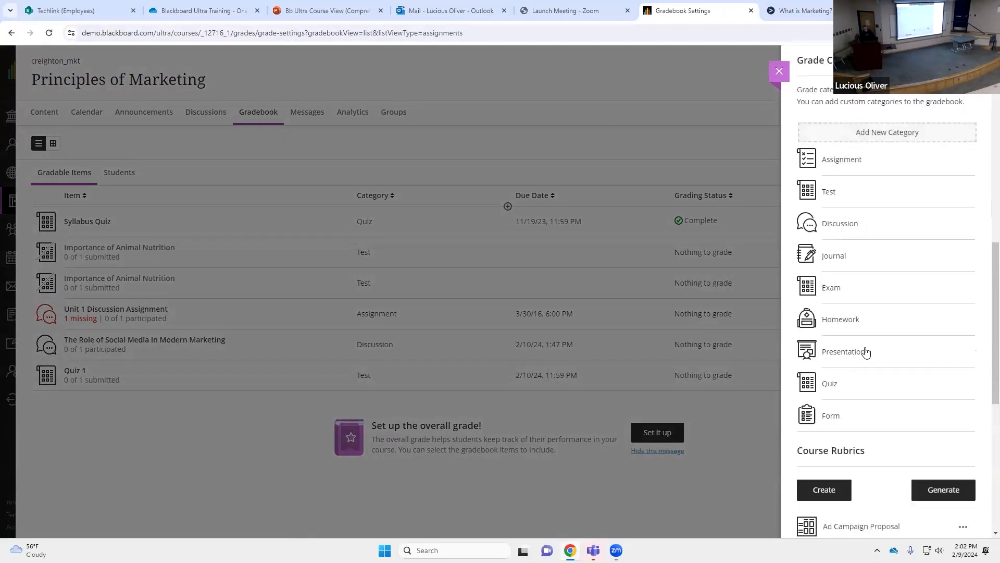
{"action": "scroll", "coordinate": [865, 351], "scroll_direction": "down", "scroll_amount": 5}
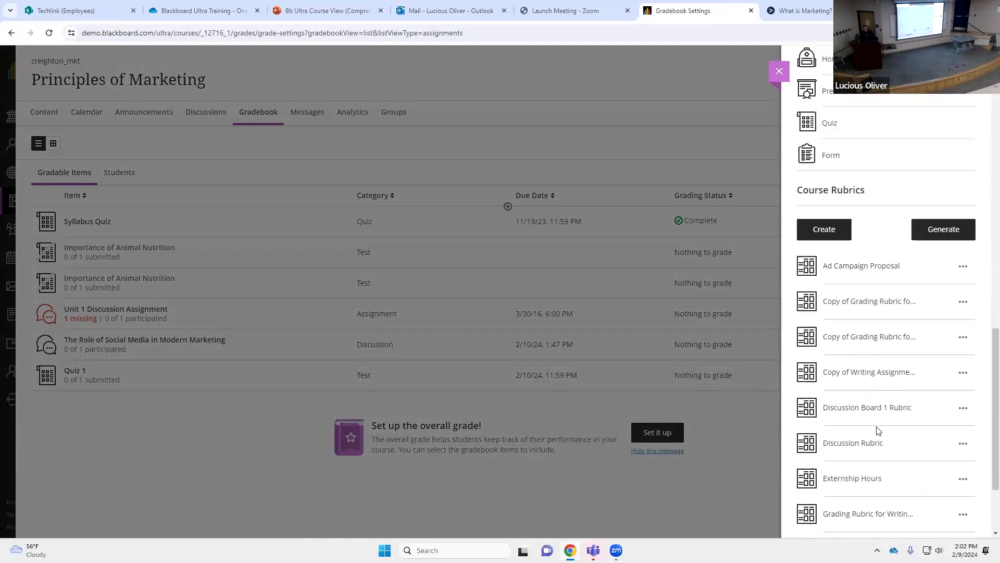
{"action": "left_click", "coordinate": [962, 408]}
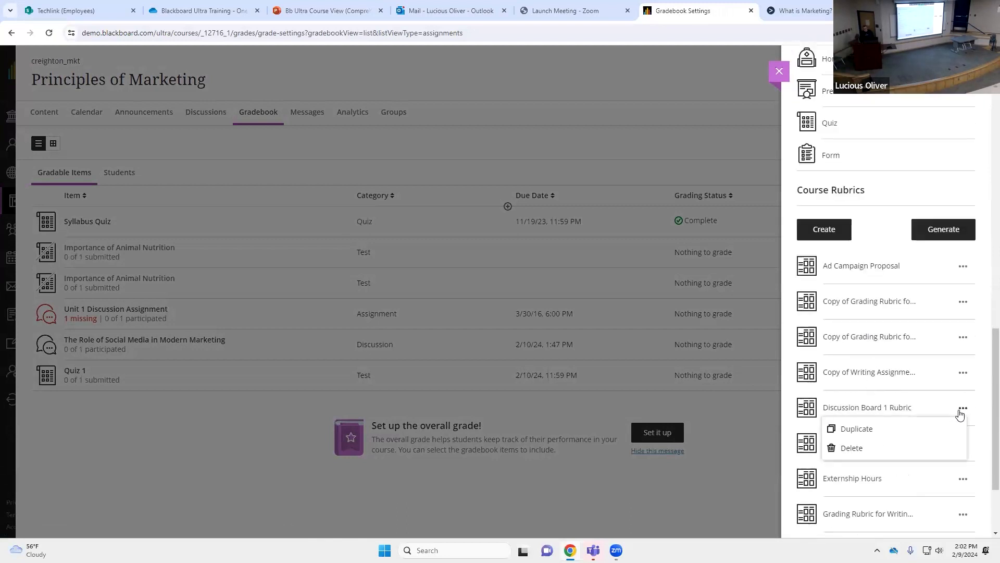
{"action": "left_click", "coordinate": [886, 408]}
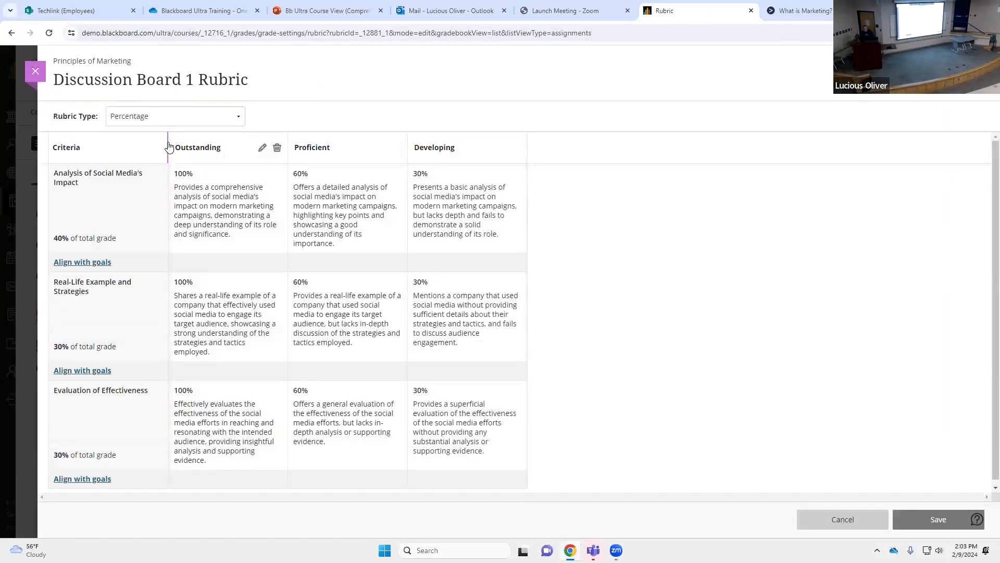
Try editing the rubric's Outstanding column title and its cells, cancel the edits and close the gradebook settings
{"action": "left_click", "coordinate": [263, 150]}
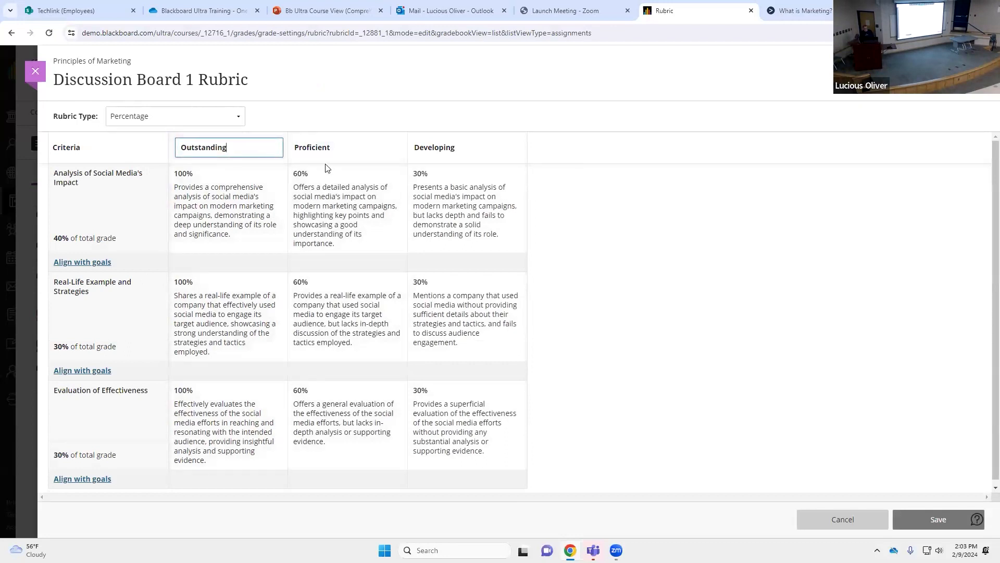
{"action": "left_click", "coordinate": [341, 195]}
{"action": "left_click", "coordinate": [398, 174]}
{"action": "left_click", "coordinate": [677, 199]}
{"action": "left_click", "coordinate": [837, 526]}
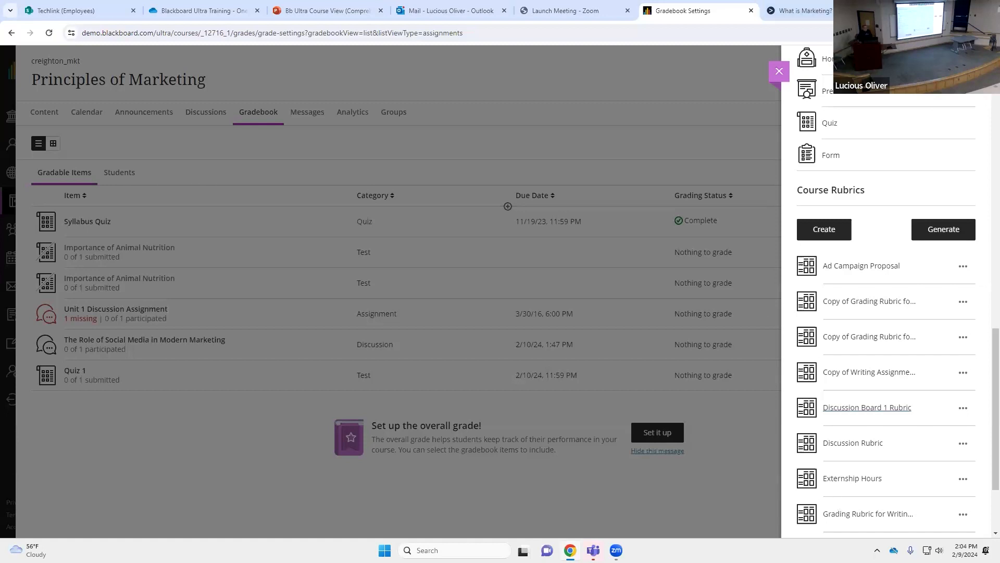
{"action": "left_click", "coordinate": [635, 81]}
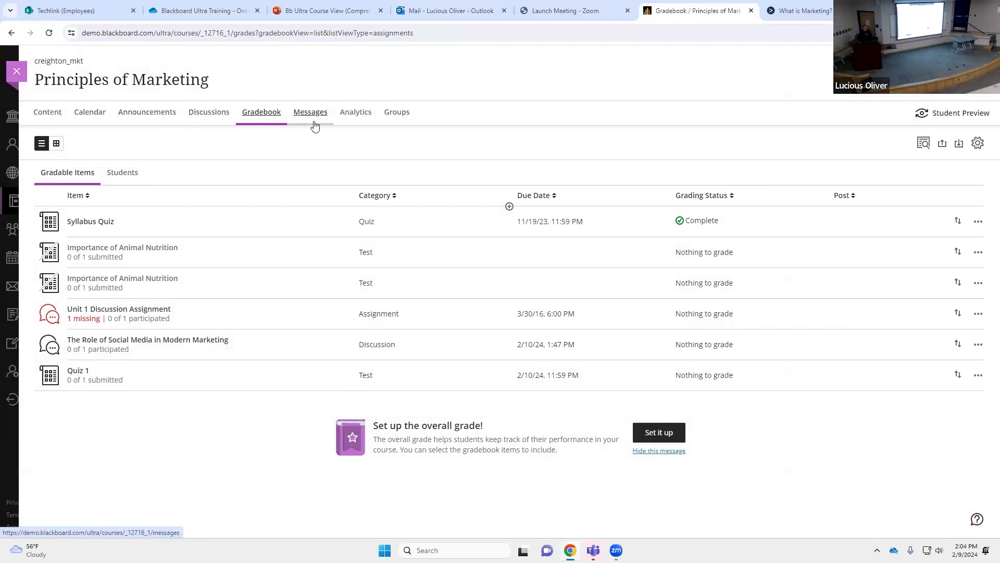
Open Blackboard Help from the support options, return to the gradebook and close the support options
{"action": "left_click", "coordinate": [978, 521]}
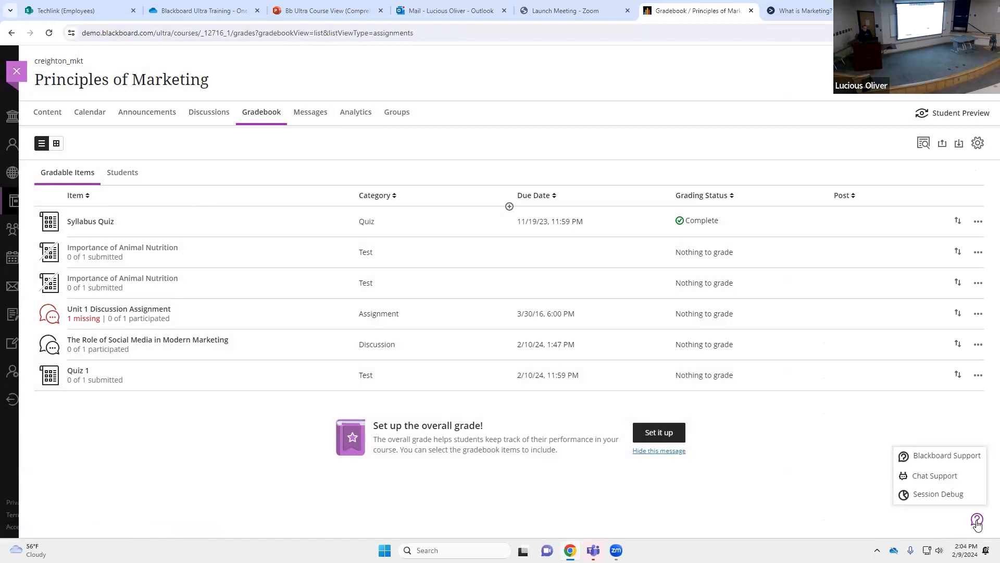
{"action": "left_click", "coordinate": [958, 461]}
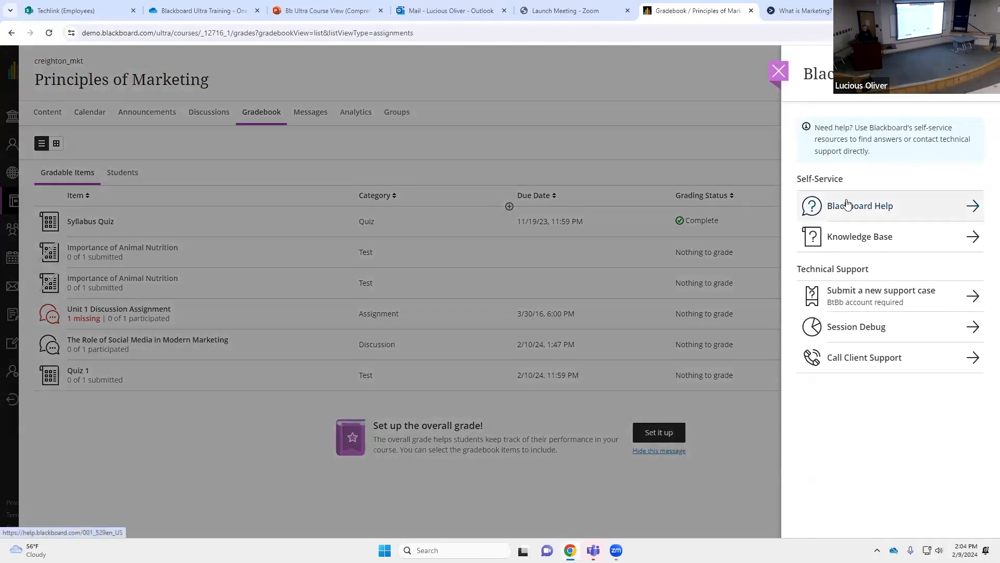
{"action": "left_click", "coordinate": [847, 205]}
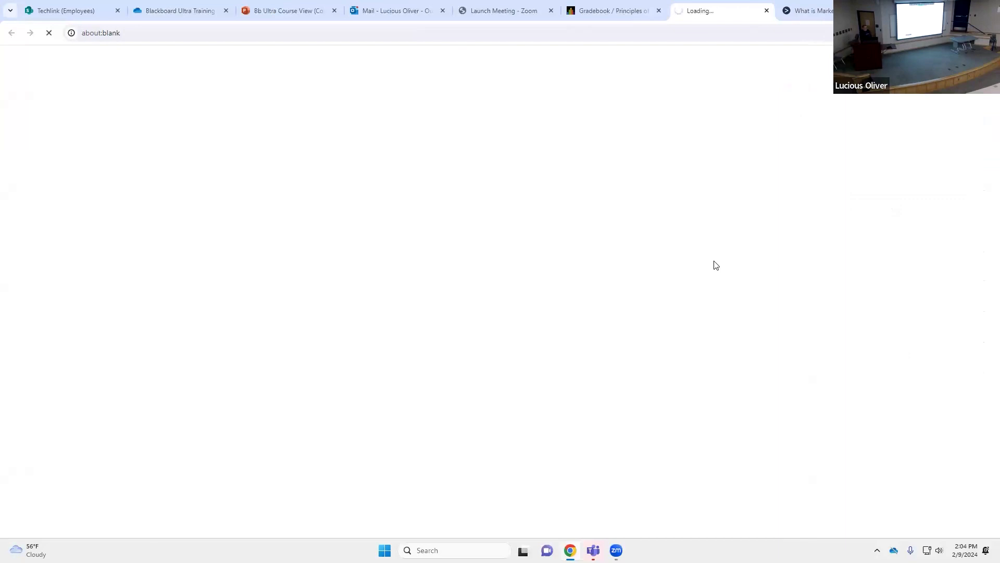
{"action": "left_click", "coordinate": [964, 9]}
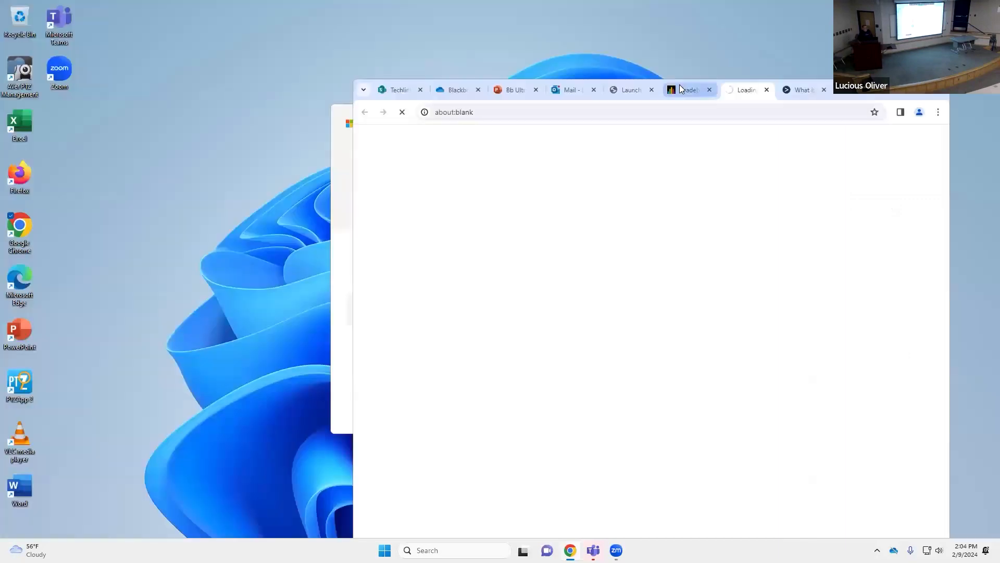
{"action": "left_click", "coordinate": [683, 89]}
{"action": "left_click", "coordinate": [912, 91]}
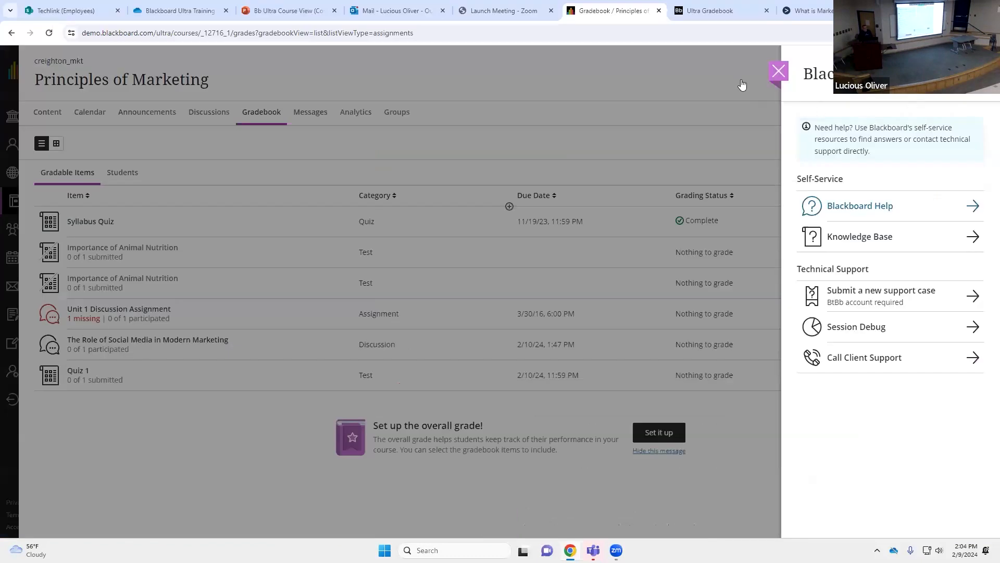
{"action": "left_click", "coordinate": [780, 71]}
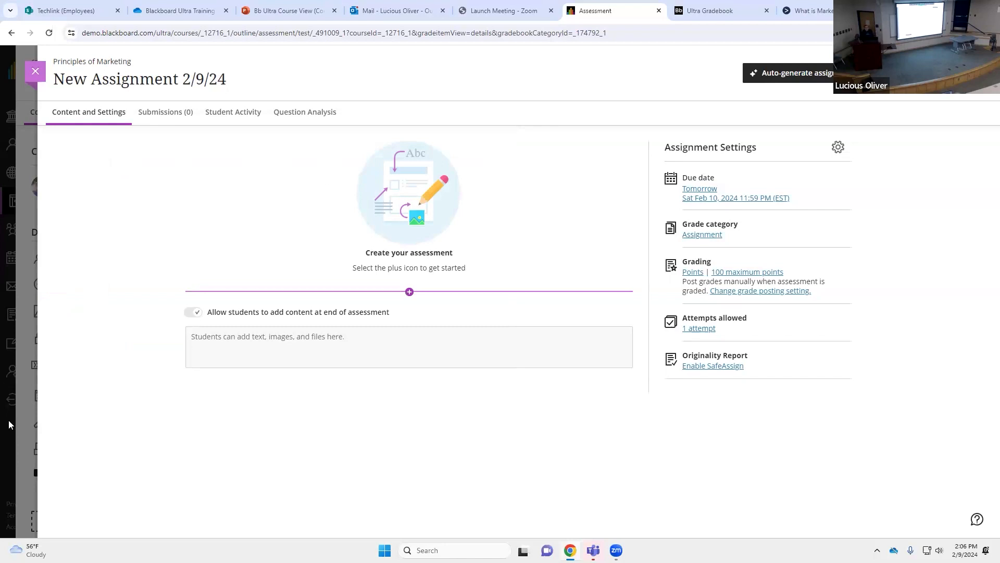
Close the new assignment, try uploading a file between the Week 1 and Week 2 modules, and cancel the file selection
{"action": "left_click", "coordinate": [38, 71]}
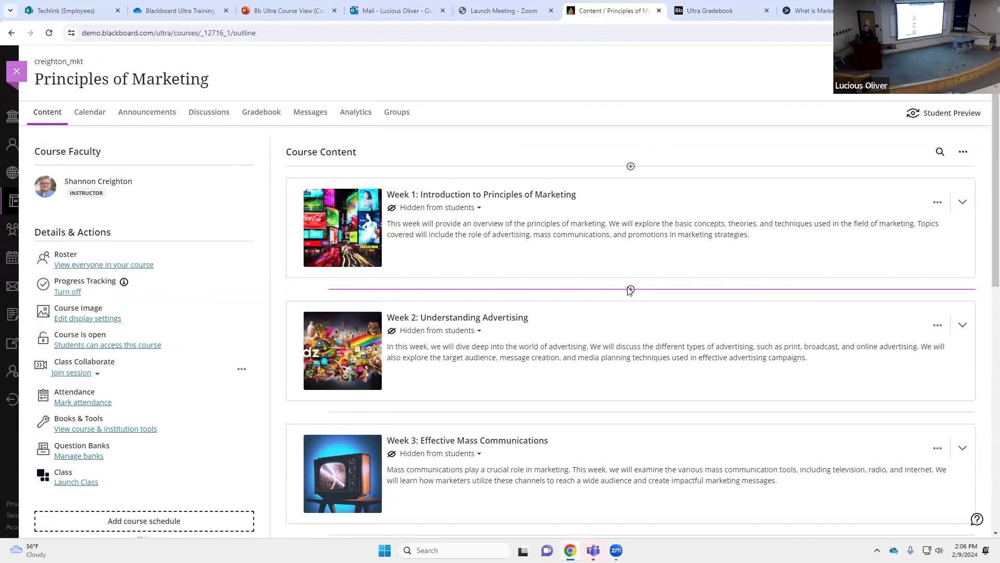
{"action": "left_click", "coordinate": [630, 289]}
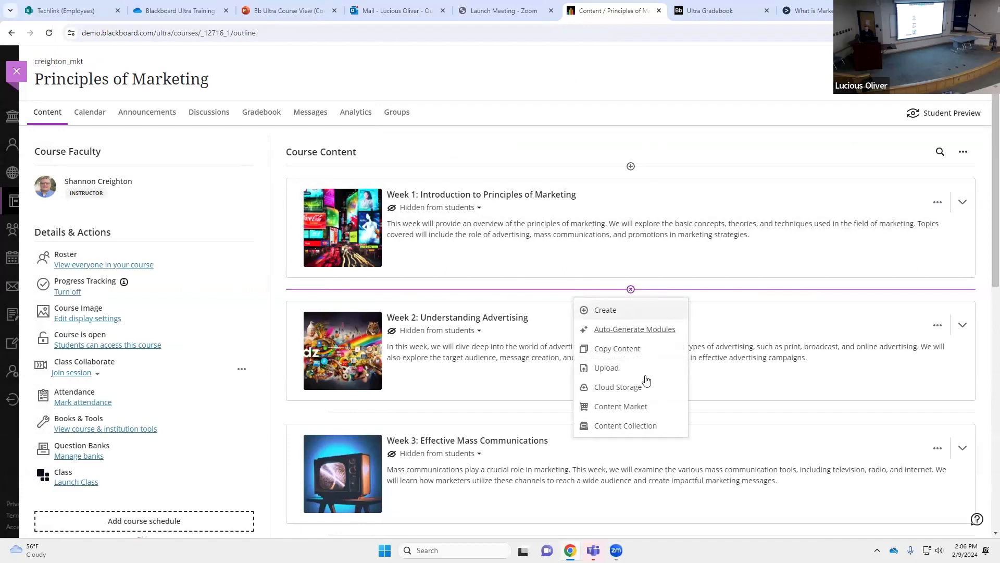
{"action": "left_click", "coordinate": [620, 371]}
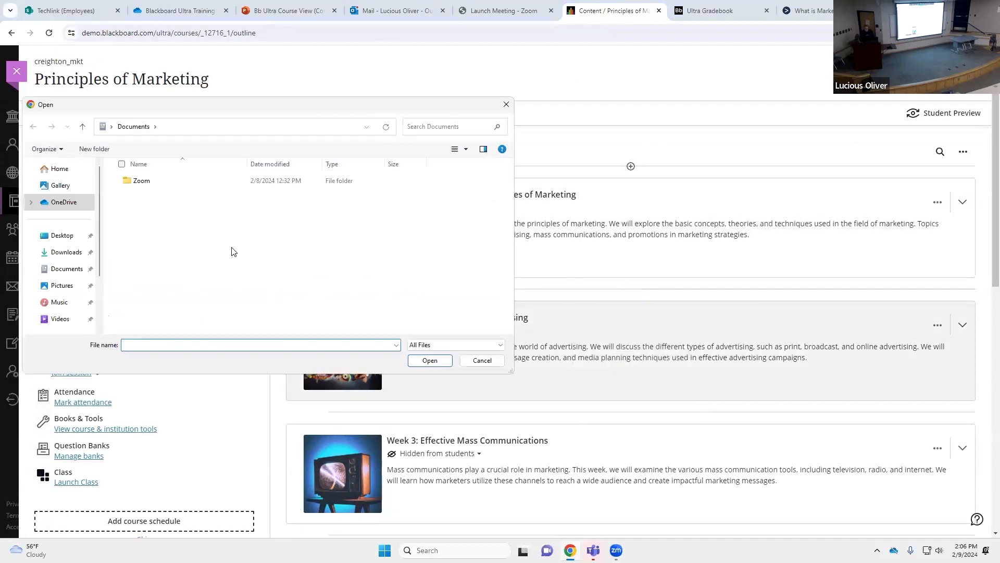
{"action": "left_click", "coordinate": [506, 106]}
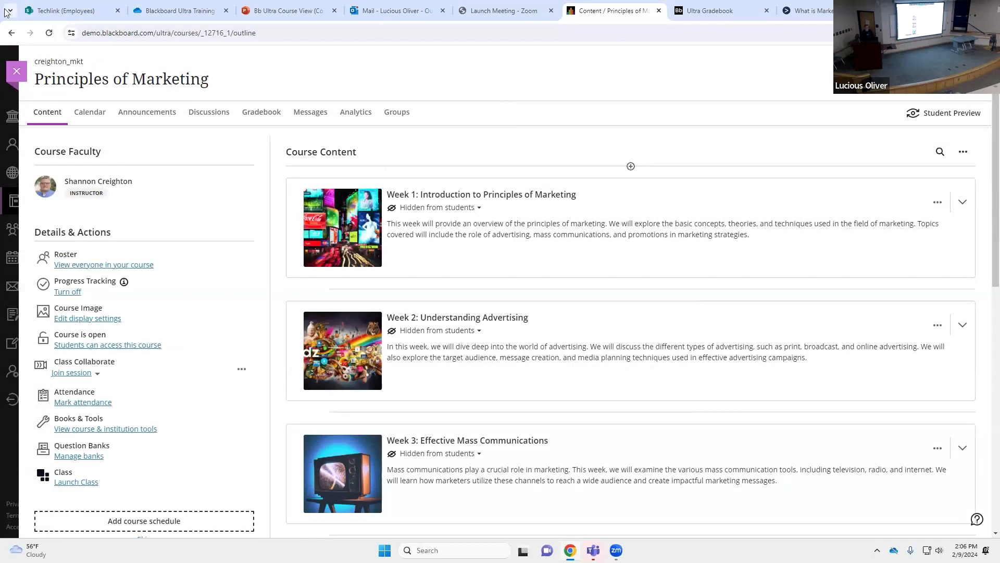
Expand the Week 1 module and create a new document inside it
{"action": "left_click", "coordinate": [669, 207]}
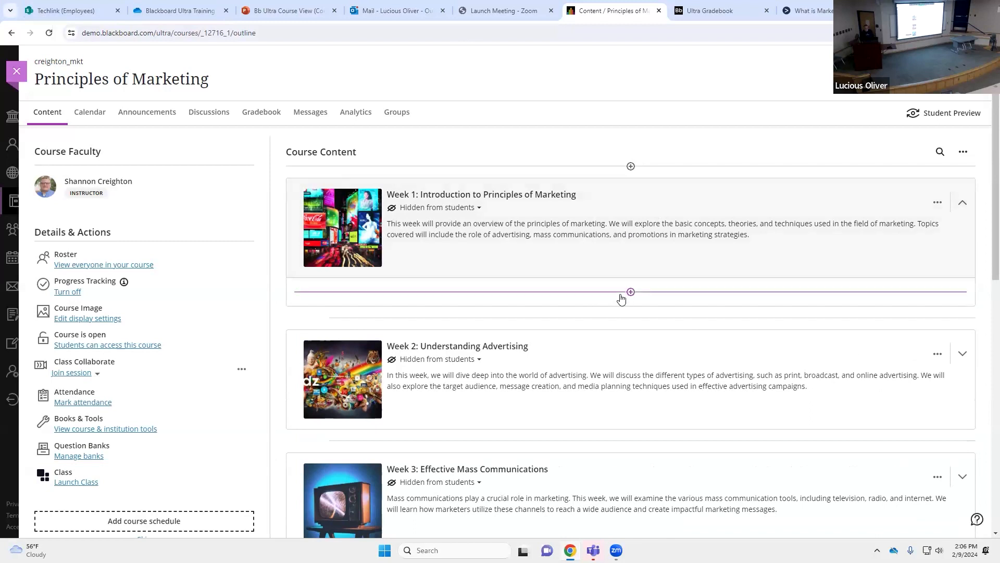
{"action": "left_click", "coordinate": [630, 292]}
{"action": "left_click", "coordinate": [615, 313]}
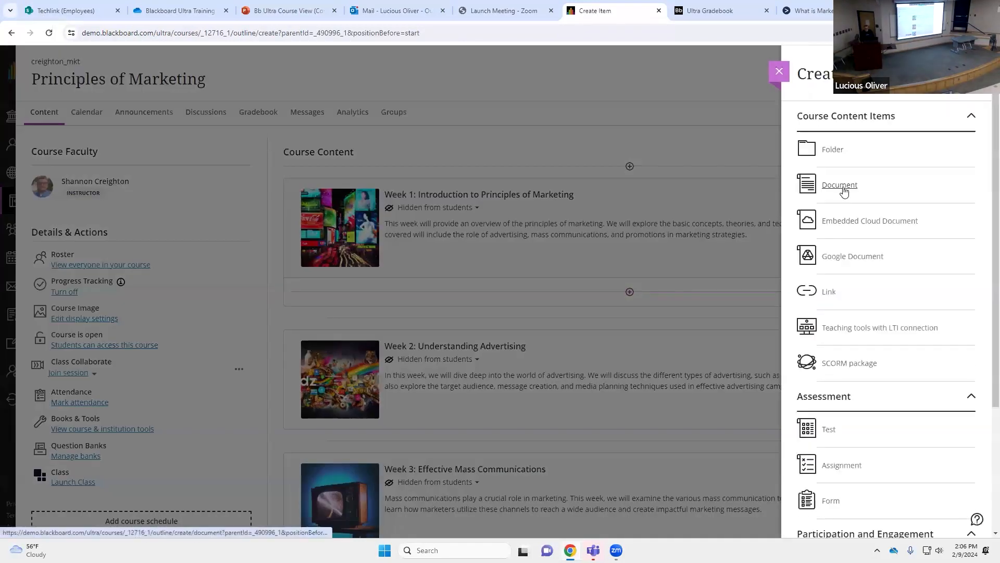
{"action": "left_click", "coordinate": [841, 187]}
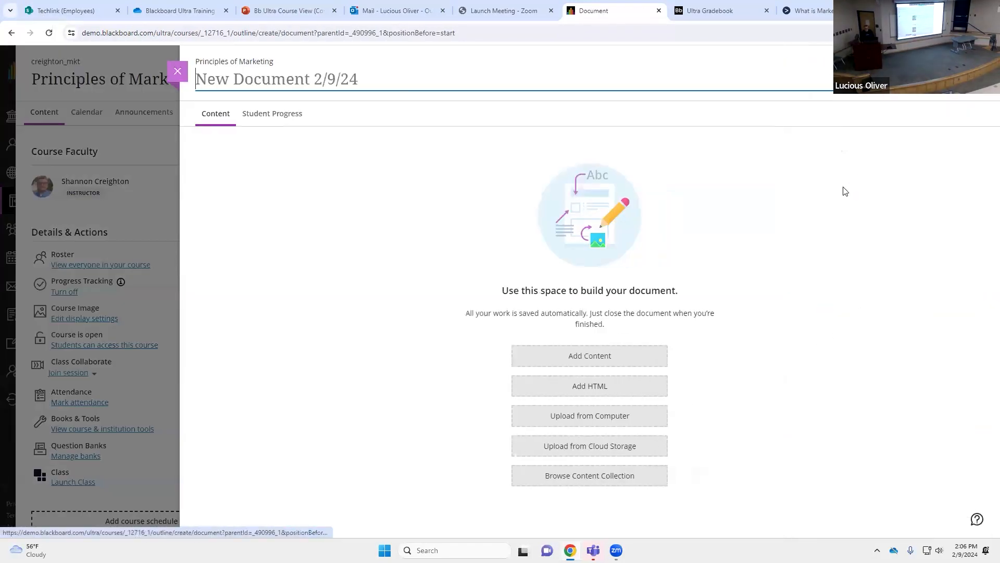
Try adding text content and a file from the computer to the new document, cancel both and close the document
{"action": "left_click", "coordinate": [519, 355]}
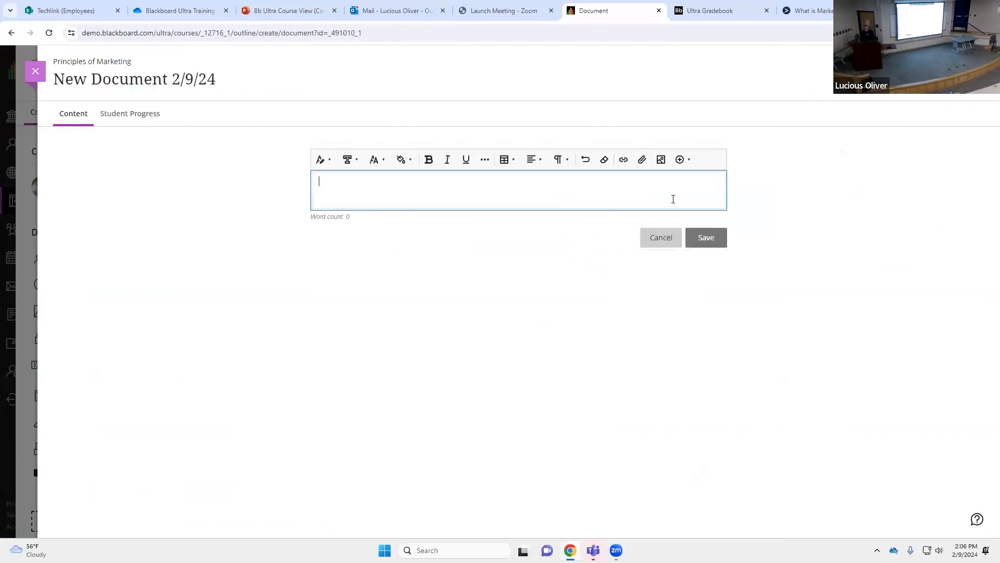
{"action": "left_click", "coordinate": [676, 238]}
{"action": "left_click", "coordinate": [535, 425]}
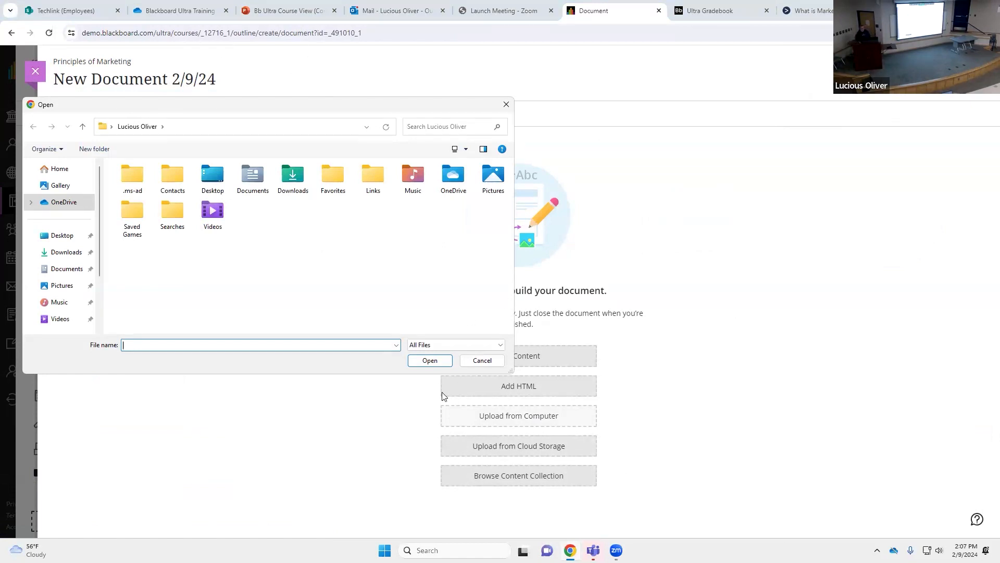
{"action": "left_click", "coordinate": [482, 359]}
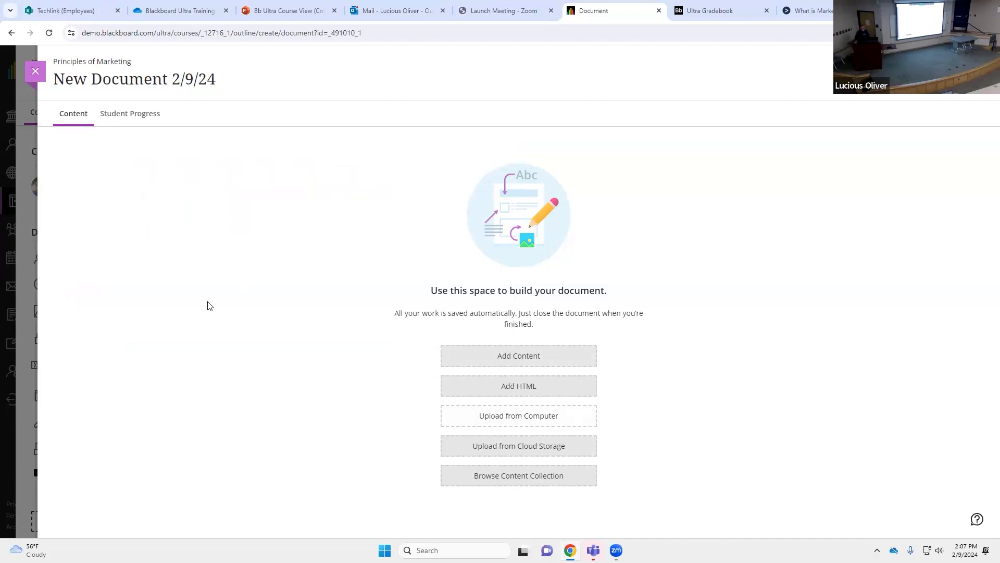
{"action": "left_click", "coordinate": [33, 76]}
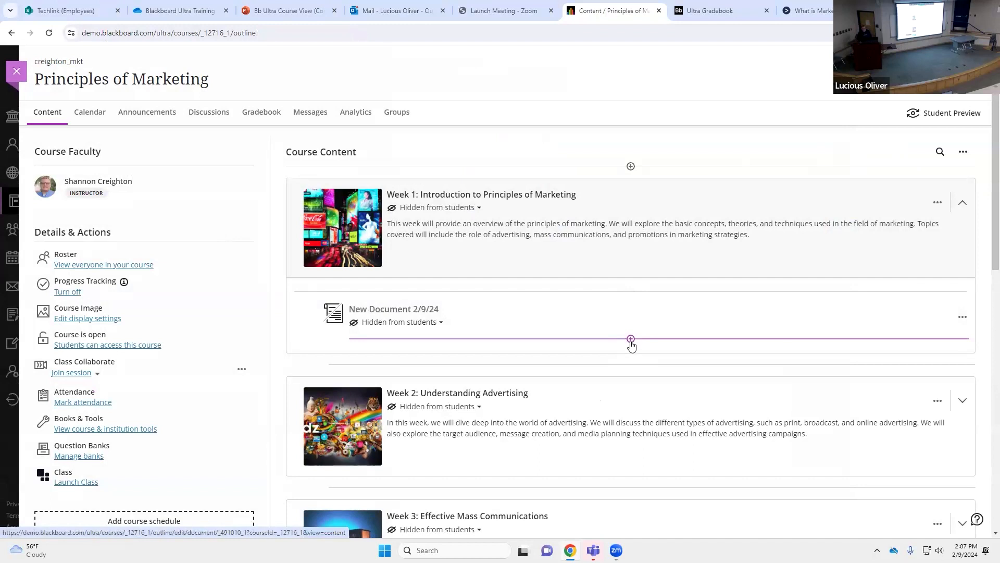
Copy Discussion 1 from the other Principles of Marketing course into the Week 1 module, below the new document
{"action": "left_click", "coordinate": [630, 340]}
{"action": "left_click", "coordinate": [626, 378]}
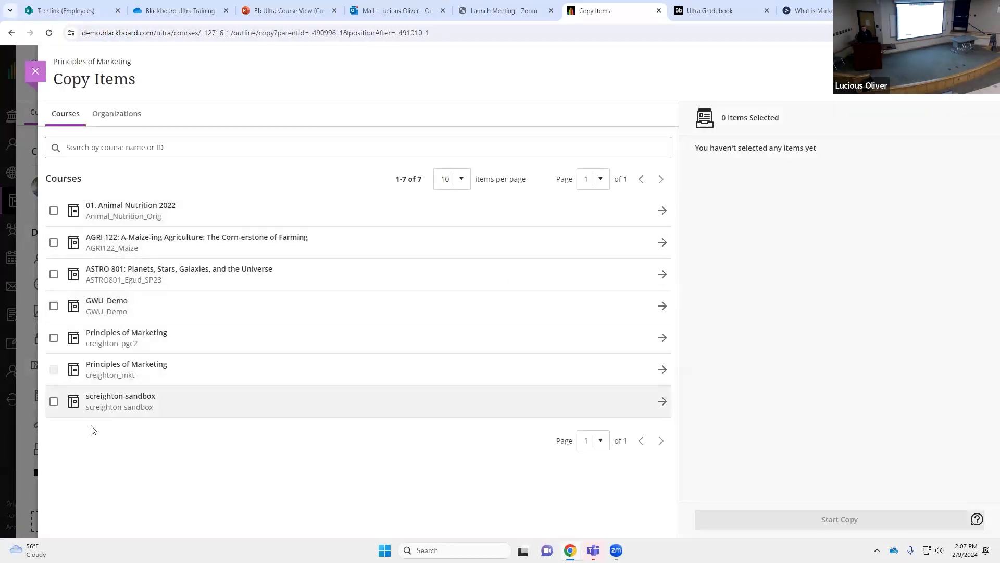
{"action": "left_click", "coordinate": [128, 337]}
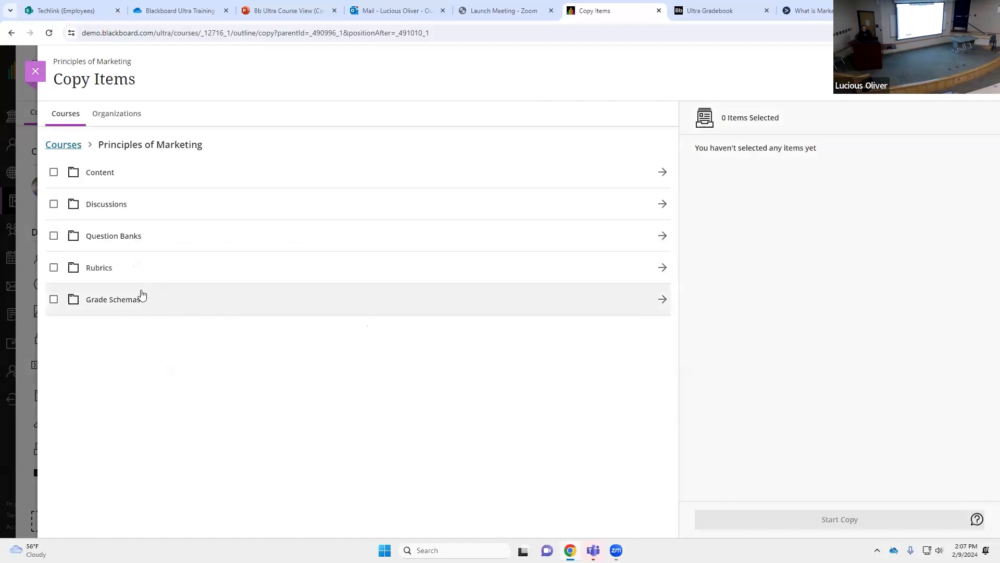
{"action": "left_click", "coordinate": [105, 208]}
{"action": "left_click", "coordinate": [53, 203]}
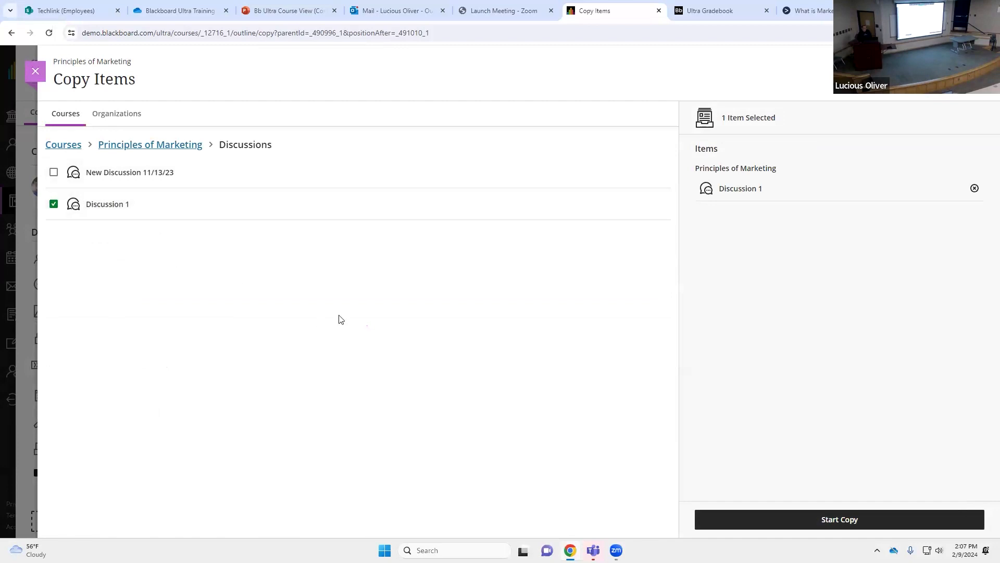
{"action": "left_click", "coordinate": [889, 517]}
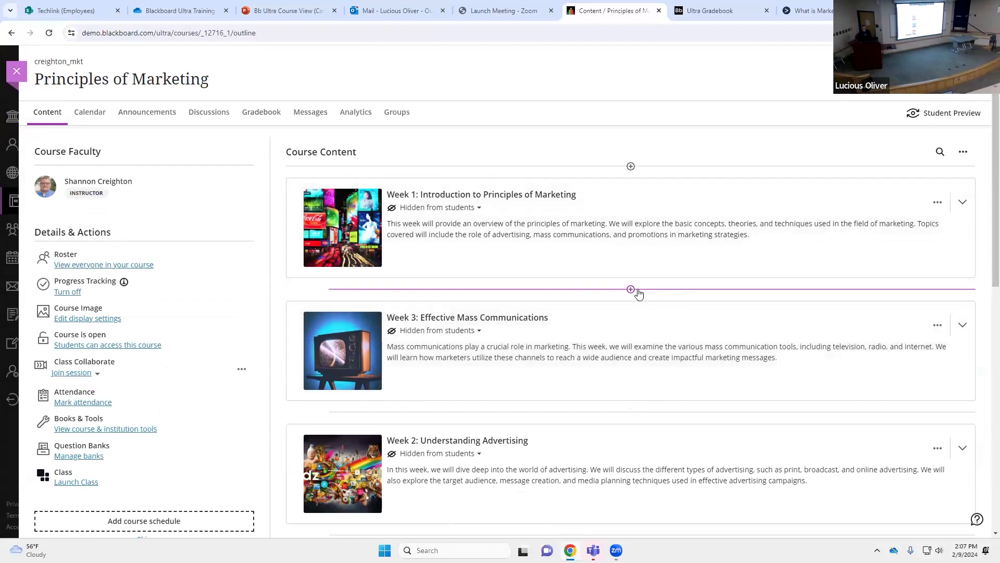
Expand the Week 3 and Week 2 modules and look at the visibility options for Quiz 1
{"action": "left_click", "coordinate": [639, 372]}
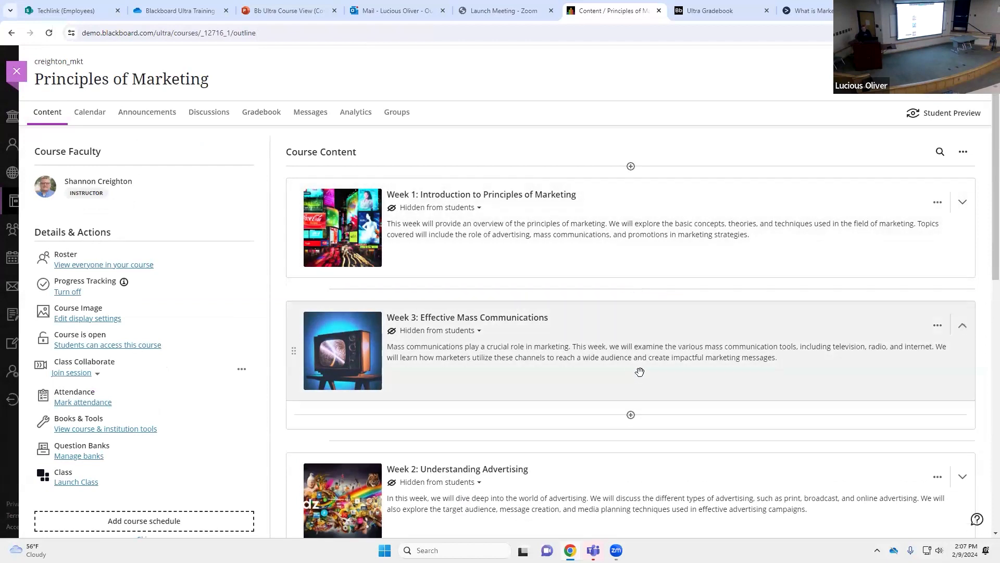
{"action": "scroll", "coordinate": [640, 372], "scroll_direction": "down", "scroll_amount": 2}
{"action": "left_click", "coordinate": [604, 373]}
{"action": "scroll", "coordinate": [612, 386], "scroll_direction": "down", "scroll_amount": 3}
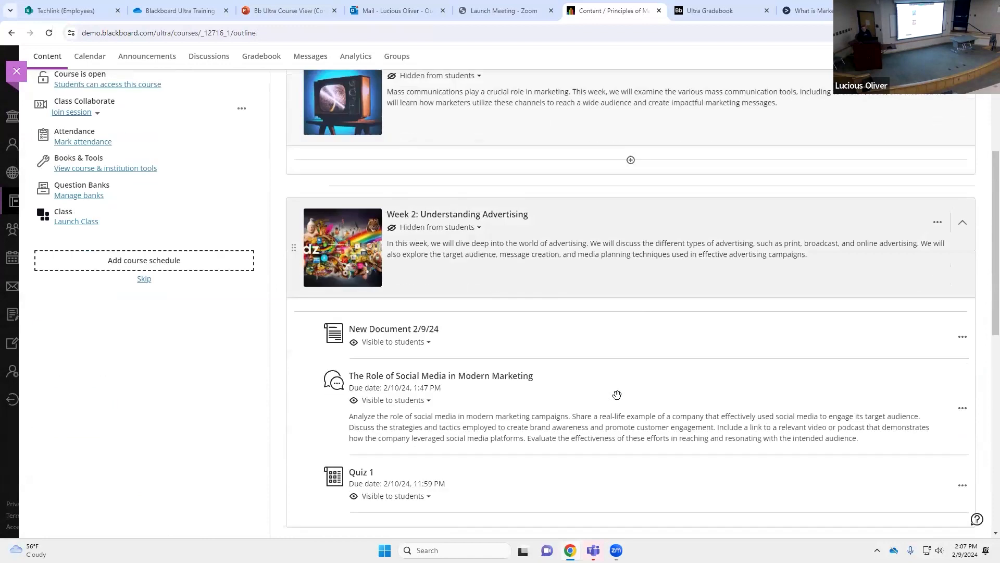
{"action": "left_click", "coordinate": [419, 497]}
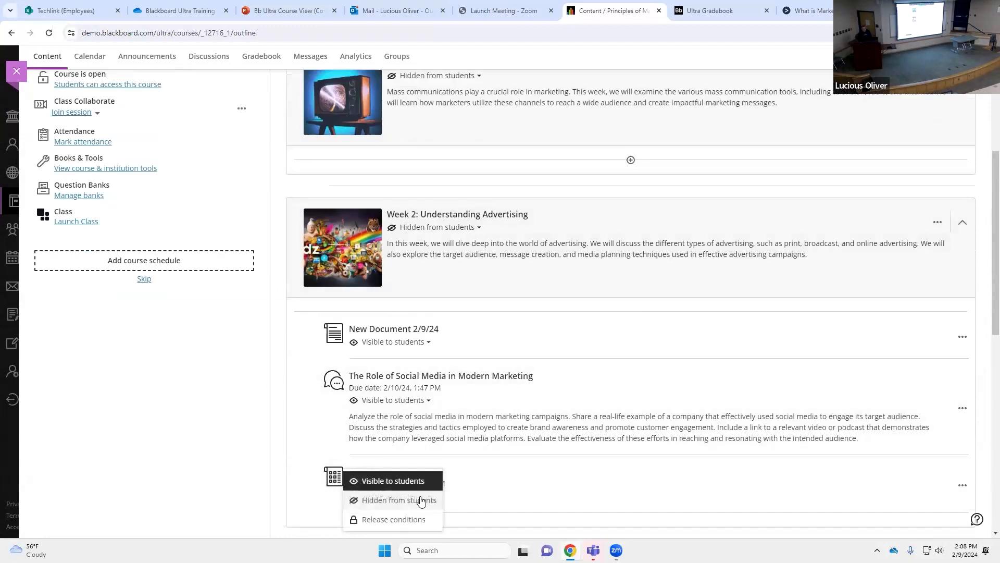
{"action": "left_click", "coordinate": [528, 497]}
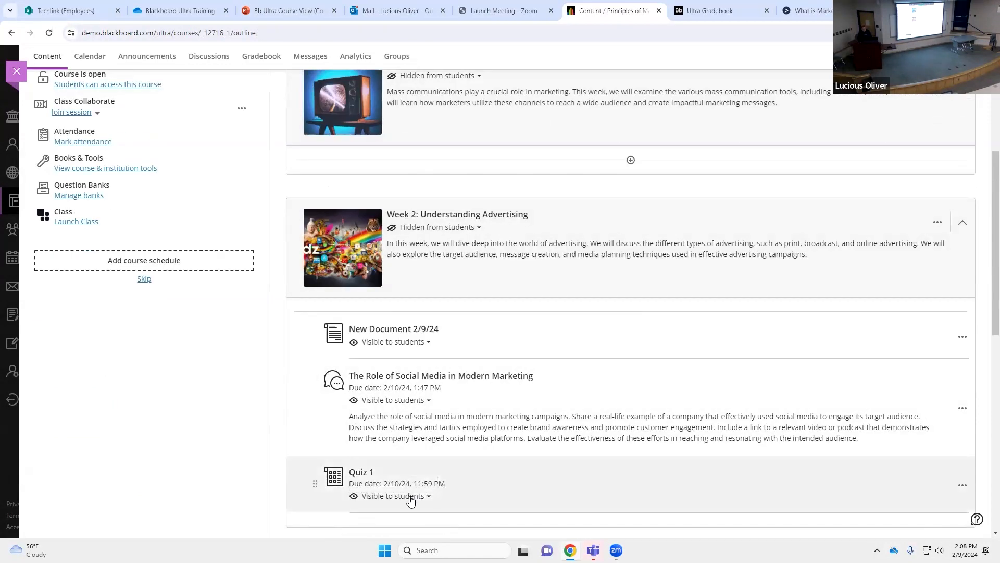
Give Quiz 1 a date/time release condition for all members that shows it on 2/9/24 at 4:08 PM, and save
{"action": "scroll", "coordinate": [506, 470], "scroll_direction": "down", "scroll_amount": 1}
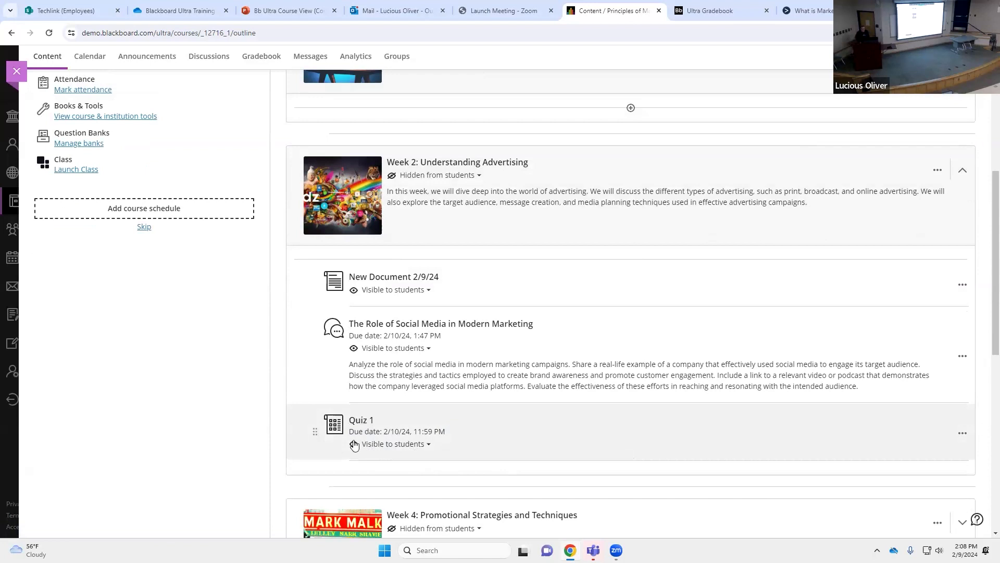
{"action": "left_click", "coordinate": [428, 445]}
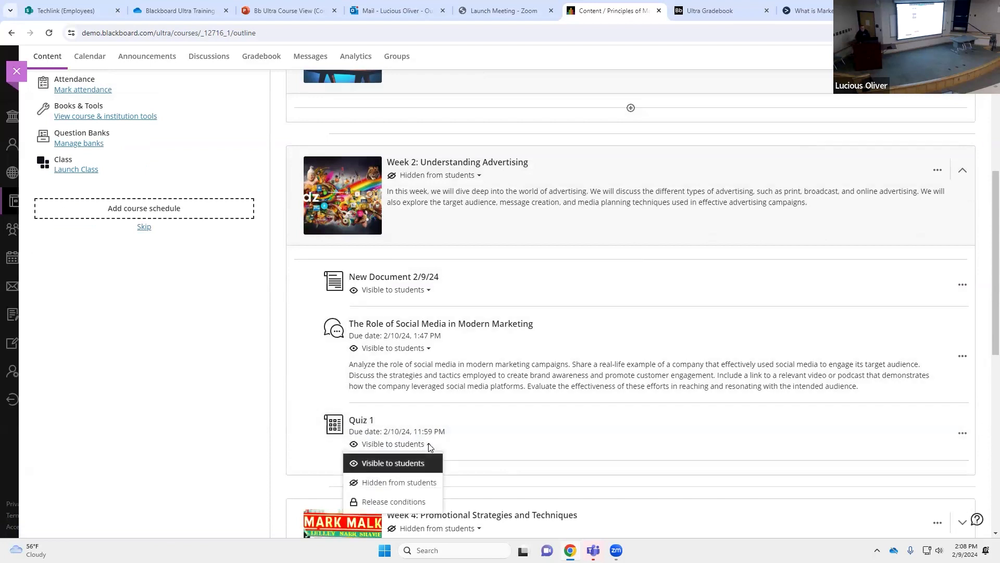
{"action": "left_click", "coordinate": [394, 504]}
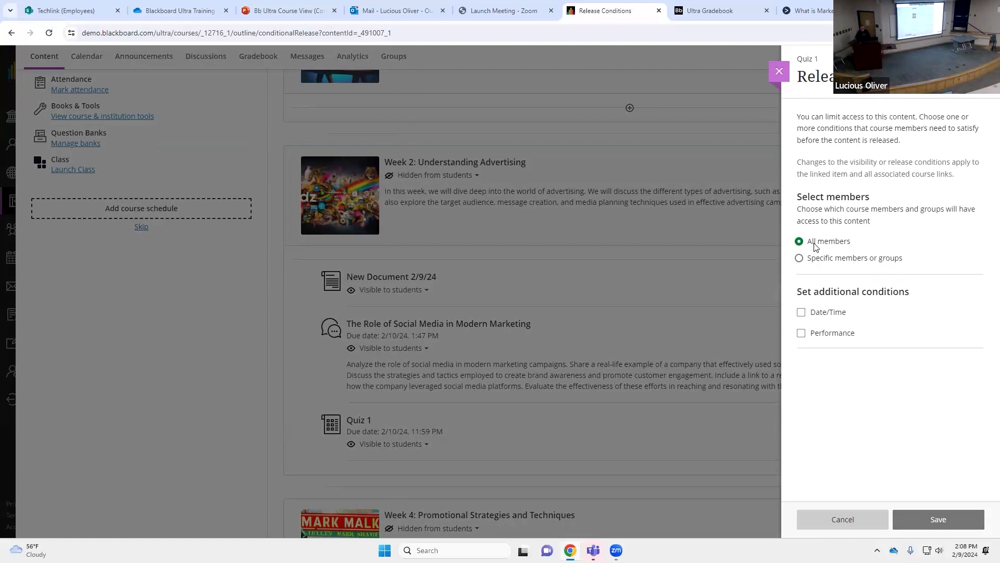
{"action": "left_click", "coordinate": [838, 312]}
{"action": "left_click", "coordinate": [815, 328]}
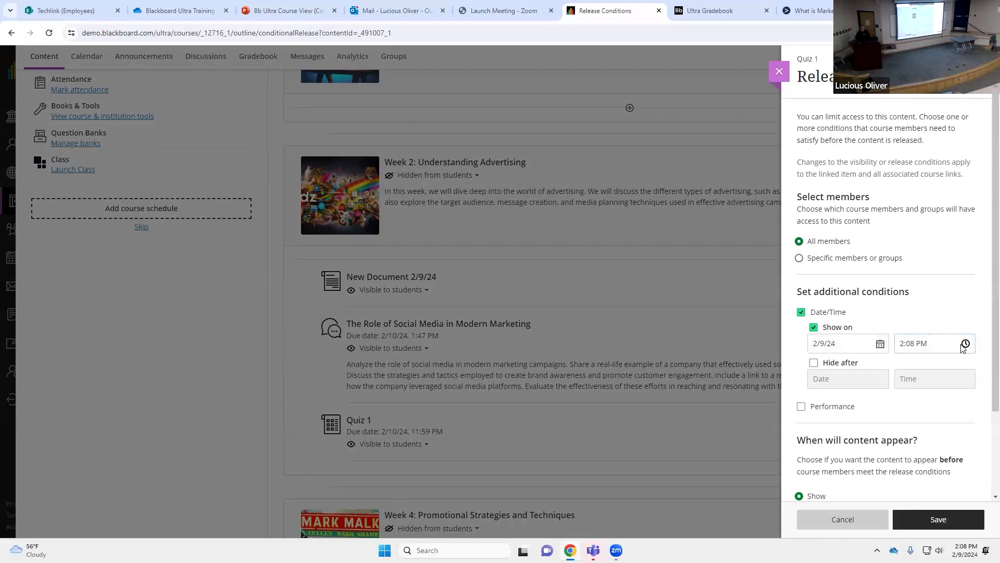
{"action": "left_click", "coordinate": [964, 344]}
{"action": "left_click", "coordinate": [900, 375]}
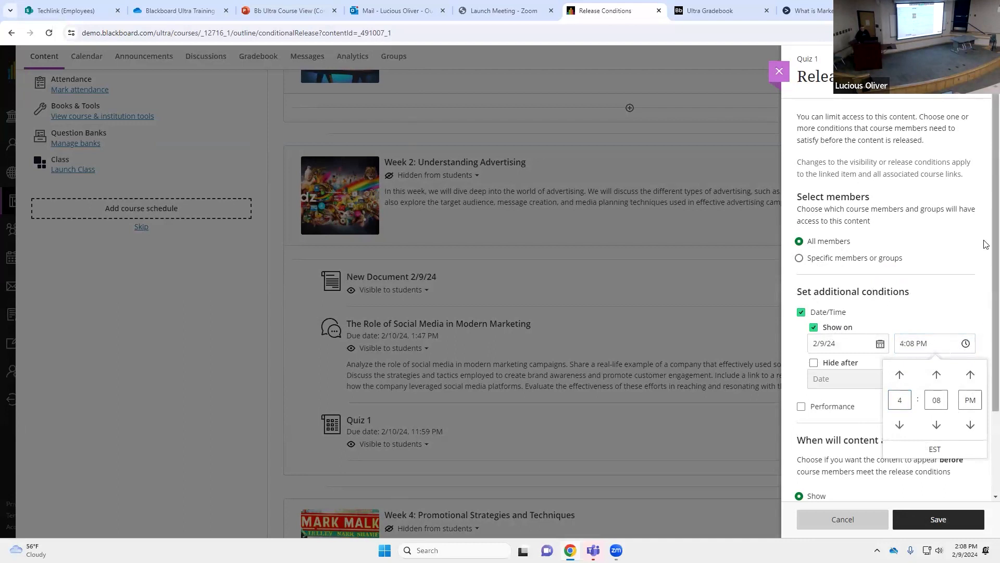
{"action": "left_click", "coordinate": [928, 516]}
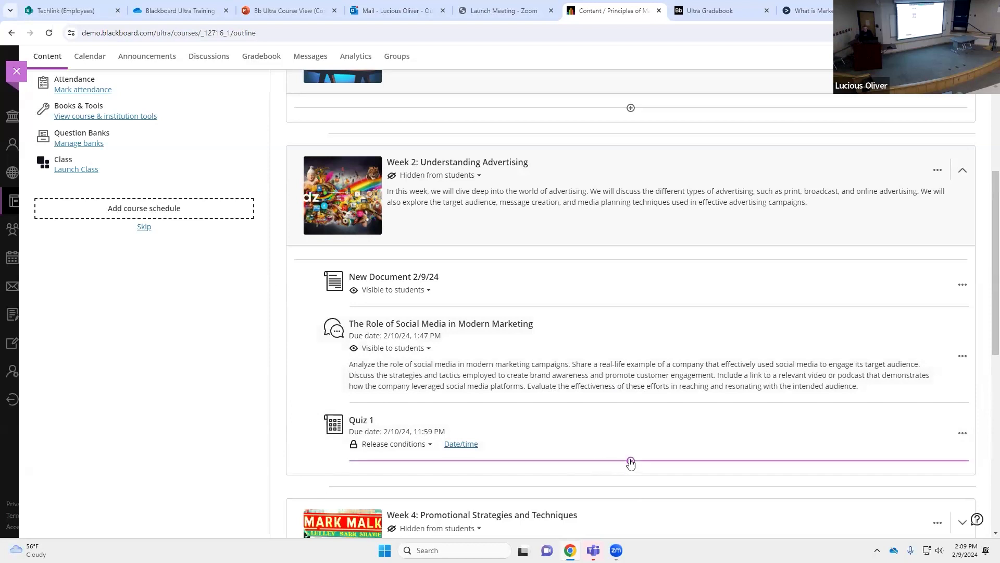
Open Quiz 1 for editing, set its question pool to display 2 questions to students, and save the pool
{"action": "left_click", "coordinate": [630, 461]}
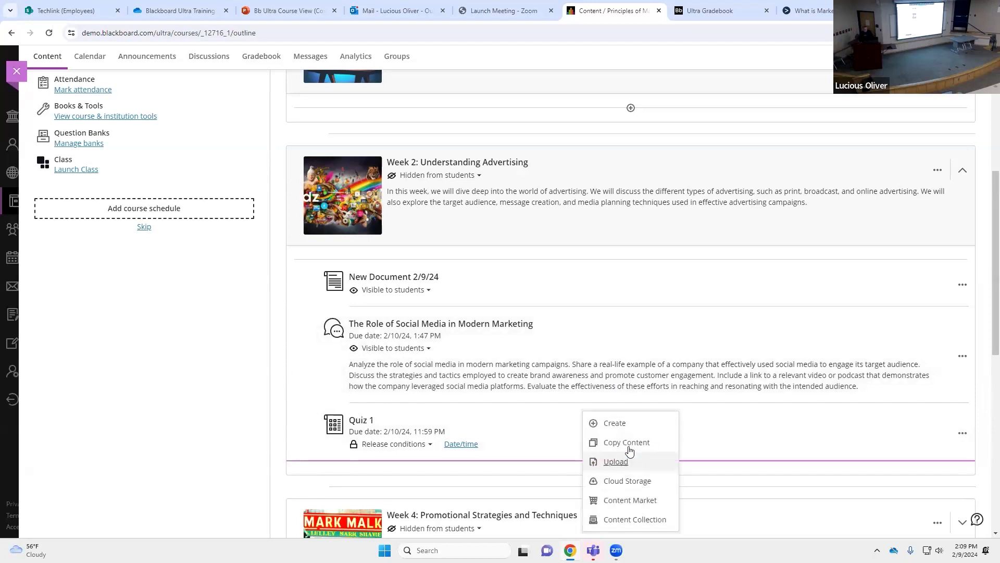
{"action": "left_click", "coordinate": [984, 467]}
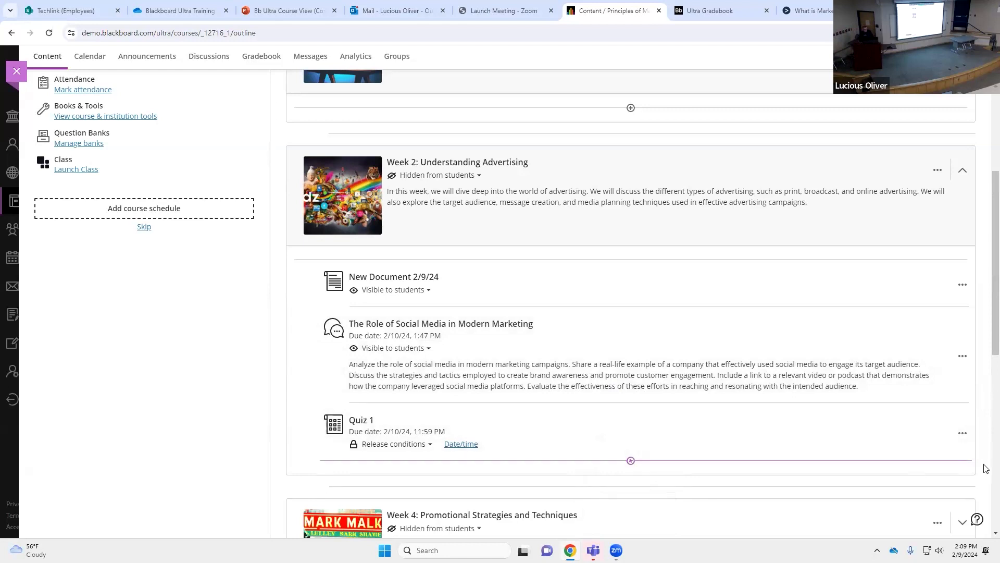
{"action": "left_click", "coordinate": [962, 433]}
{"action": "left_click", "coordinate": [852, 451]}
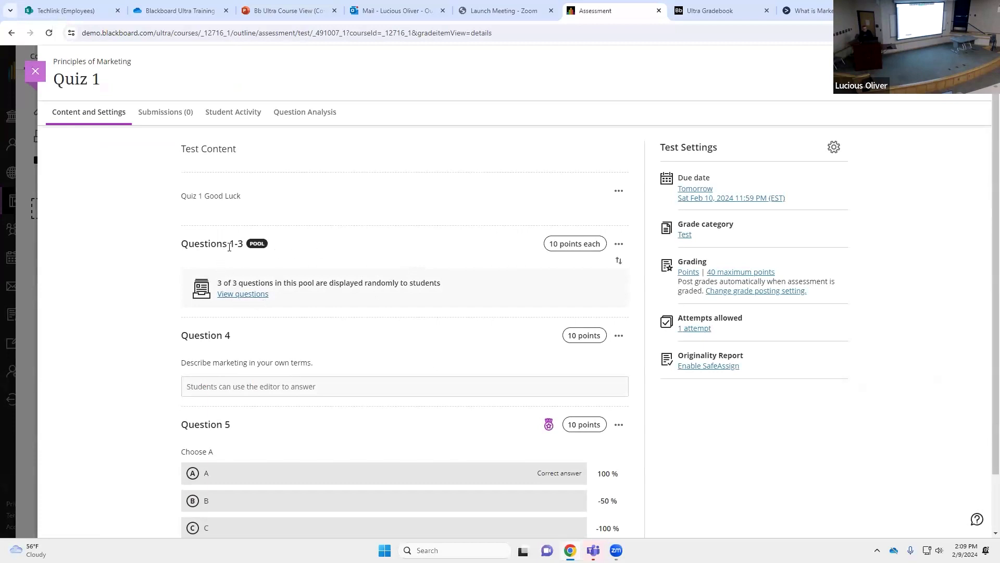
{"action": "left_click", "coordinate": [619, 243]}
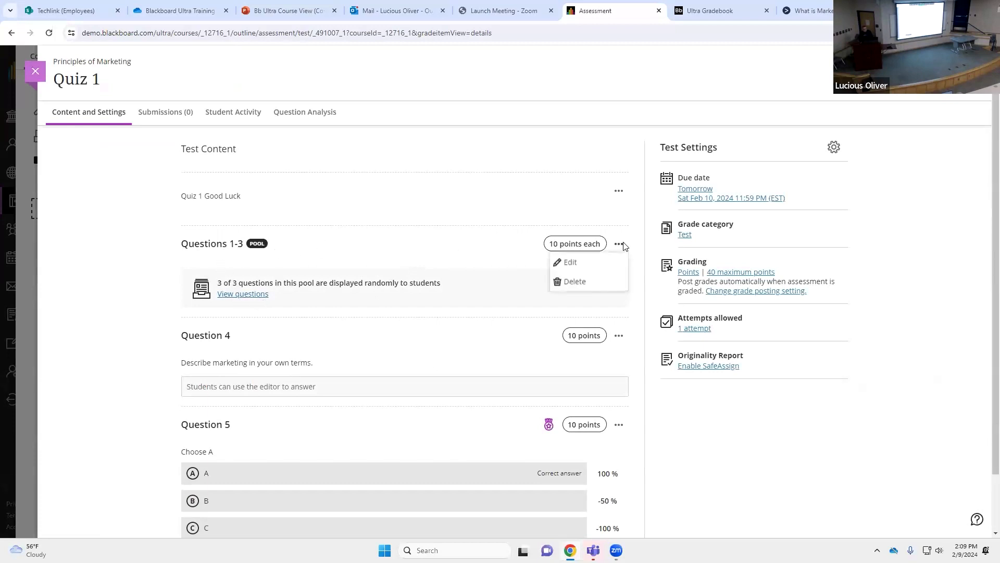
{"action": "left_click", "coordinate": [592, 263]}
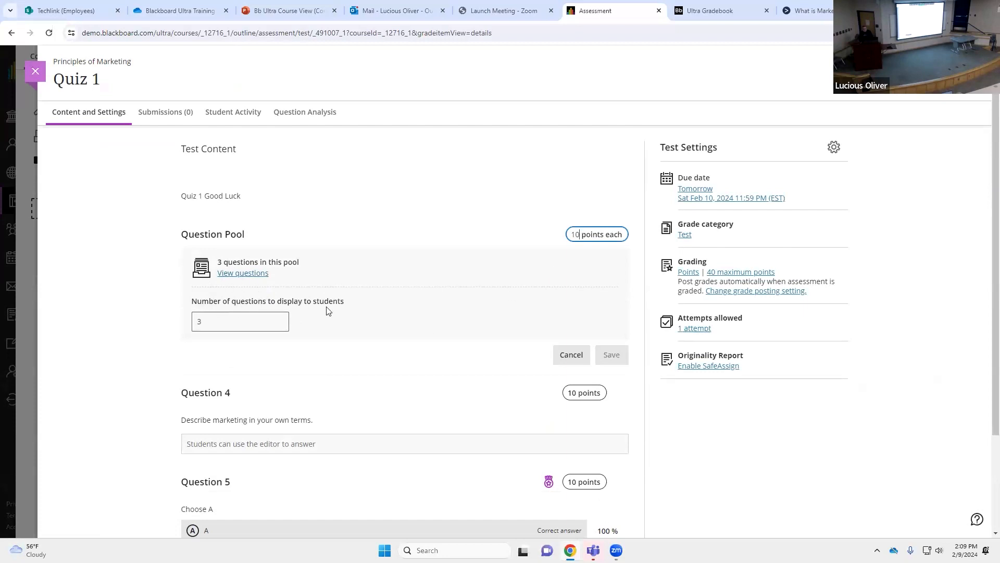
{"action": "left_click", "coordinate": [216, 323]}
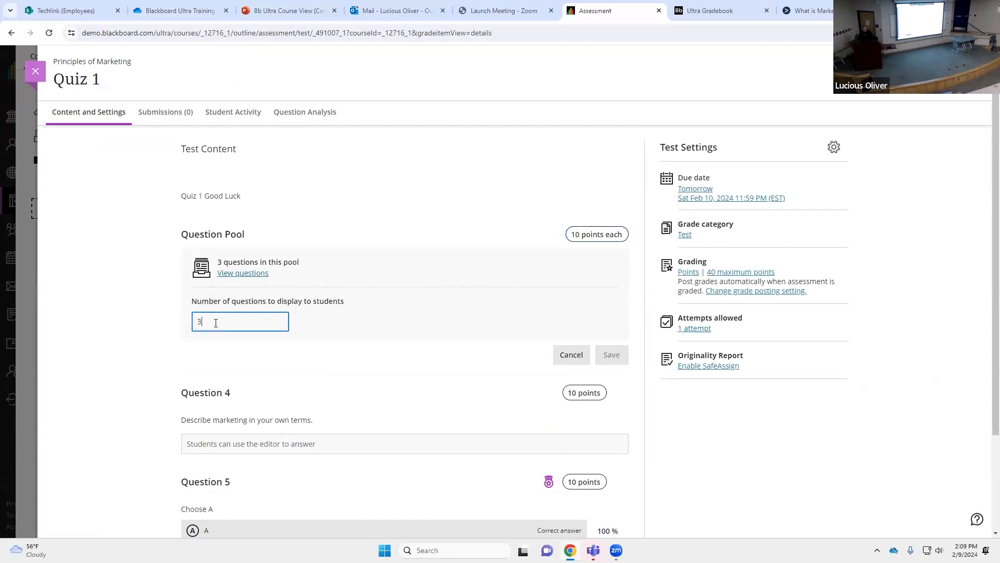
{"action": "key", "text": "BackSpace"}
{"action": "type", "text": "02"}
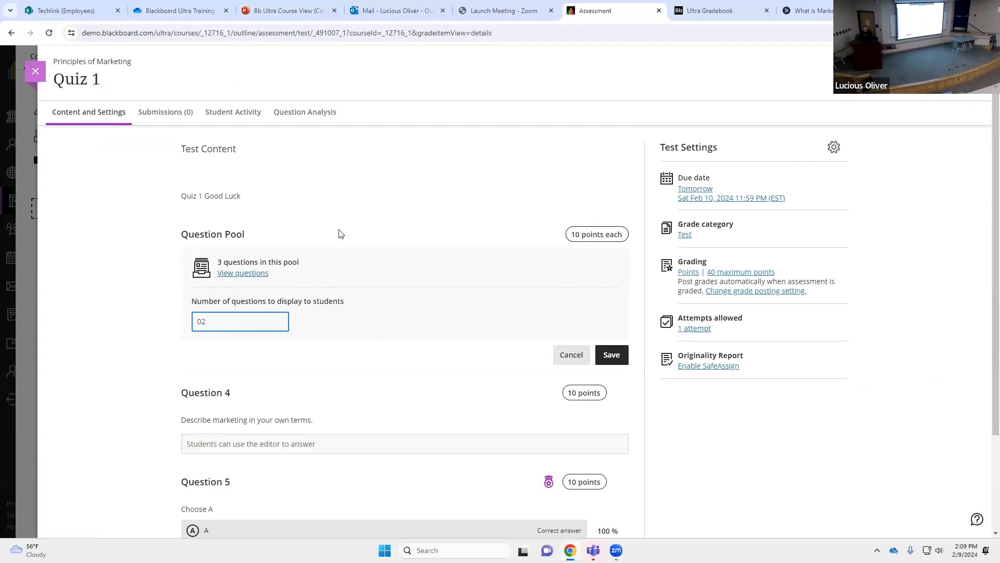
{"action": "left_click", "coordinate": [615, 355]}
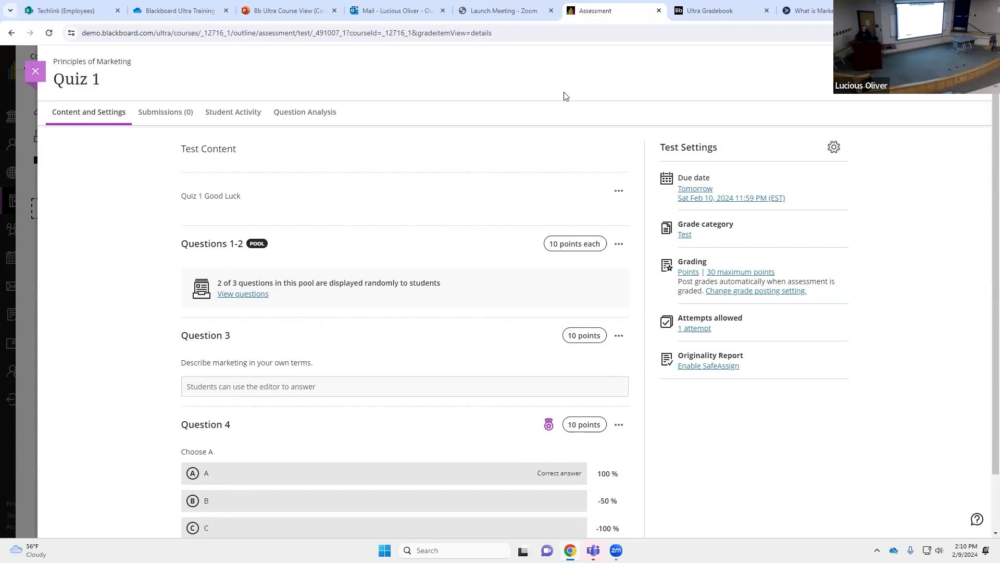
Open the Quiz 1 test settings, look at the security and time limit options, and leave the quiz without saving changes
{"action": "left_click", "coordinate": [834, 149]}
{"action": "scroll", "coordinate": [831, 288], "scroll_direction": "down", "scroll_amount": 15}
{"action": "scroll", "coordinate": [849, 315], "scroll_direction": "down", "scroll_amount": 3}
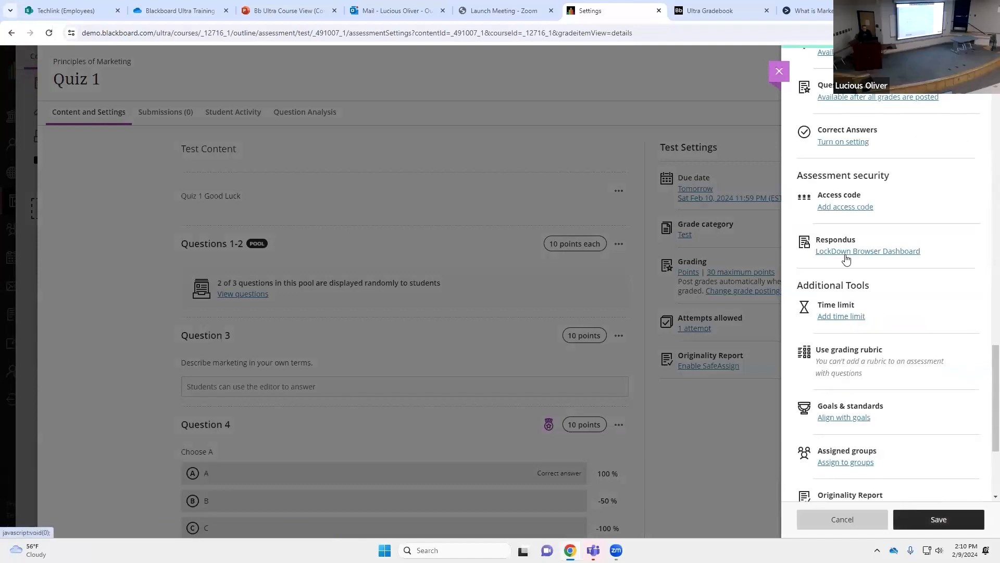
{"action": "left_click", "coordinate": [842, 318]}
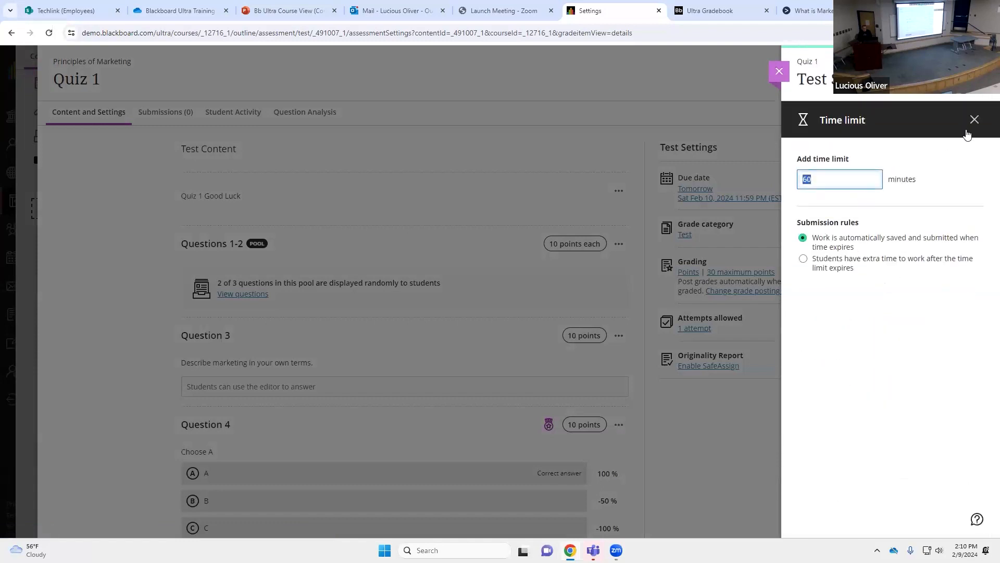
{"action": "left_click", "coordinate": [974, 121]}
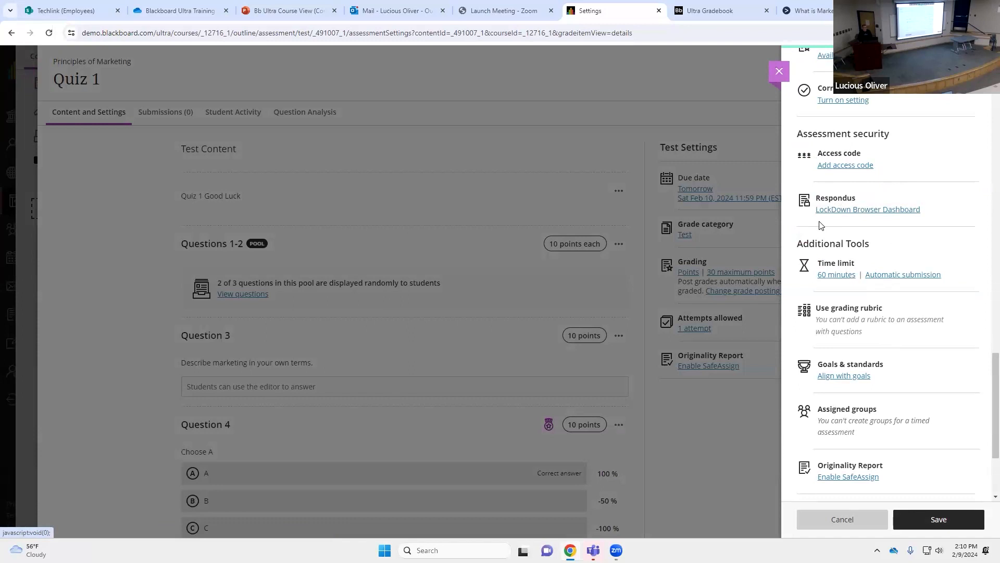
{"action": "left_click", "coordinate": [778, 73]}
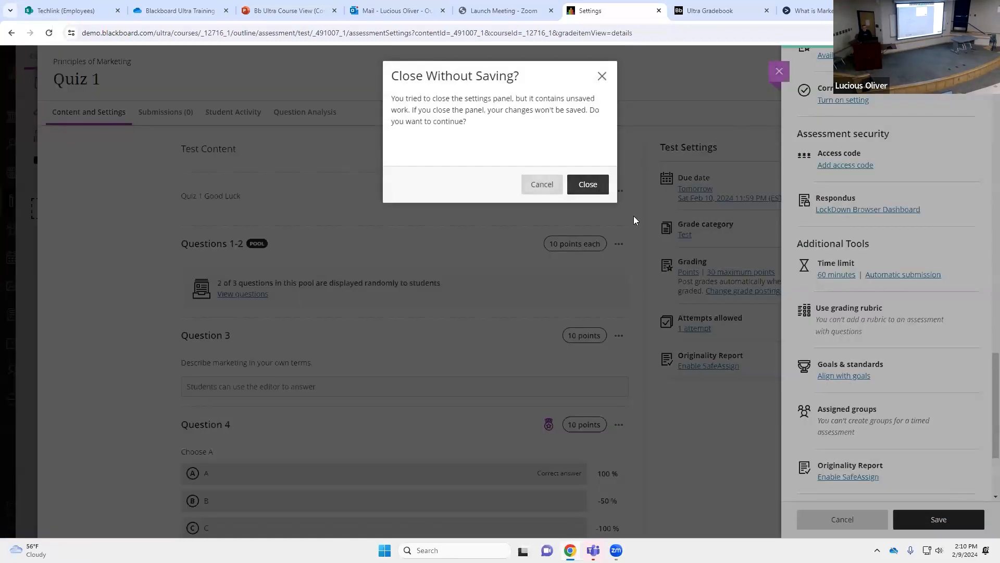
{"action": "key", "text": "Escape"}
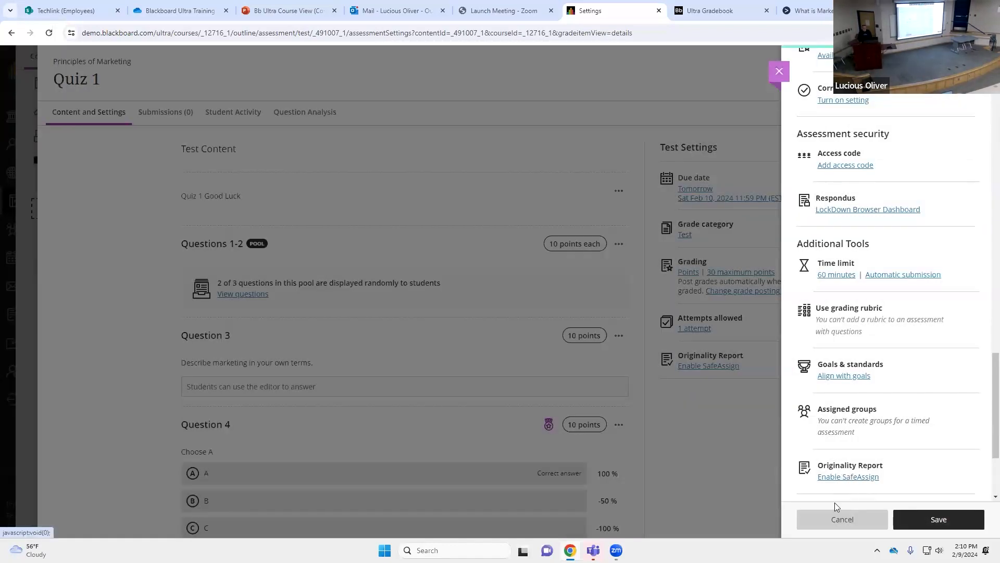
{"action": "left_click", "coordinate": [855, 518]}
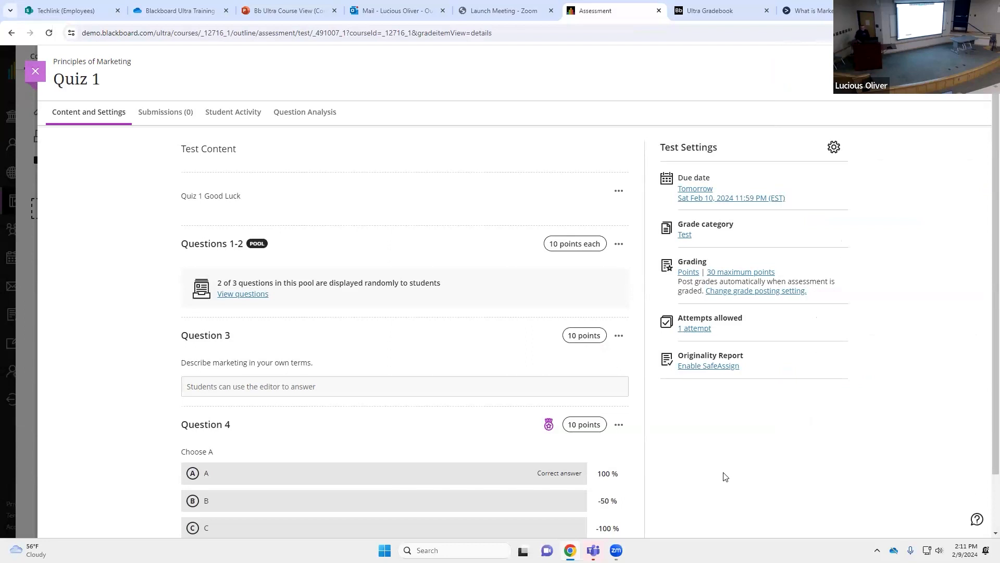
{"action": "left_click", "coordinate": [41, 75]}
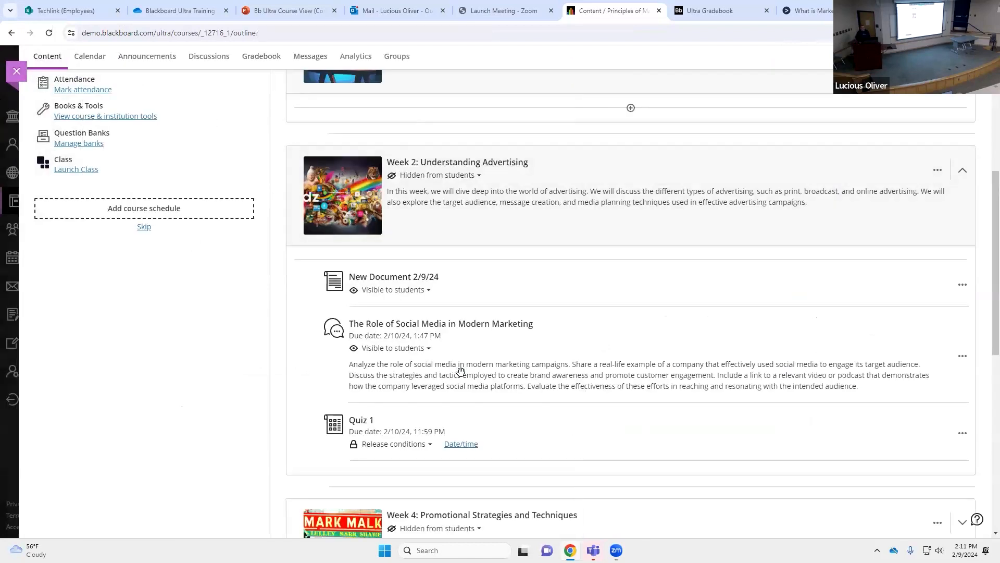
Look at the cloud storage import and file upload options for adding content above Quiz 1 in Week 2, cancelling both
{"action": "mouse_move", "coordinate": [628, 405]}
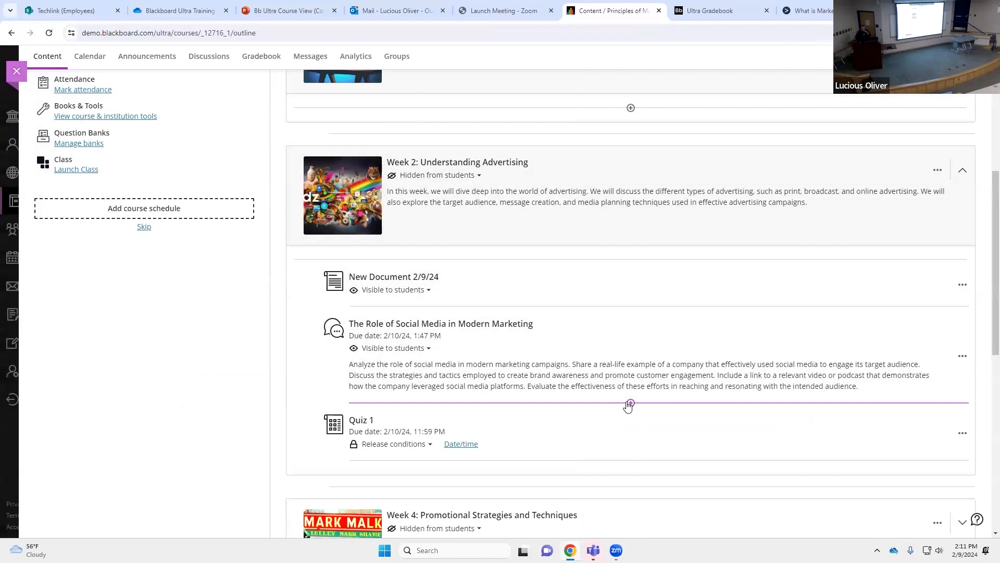
{"action": "left_click", "coordinate": [630, 404]}
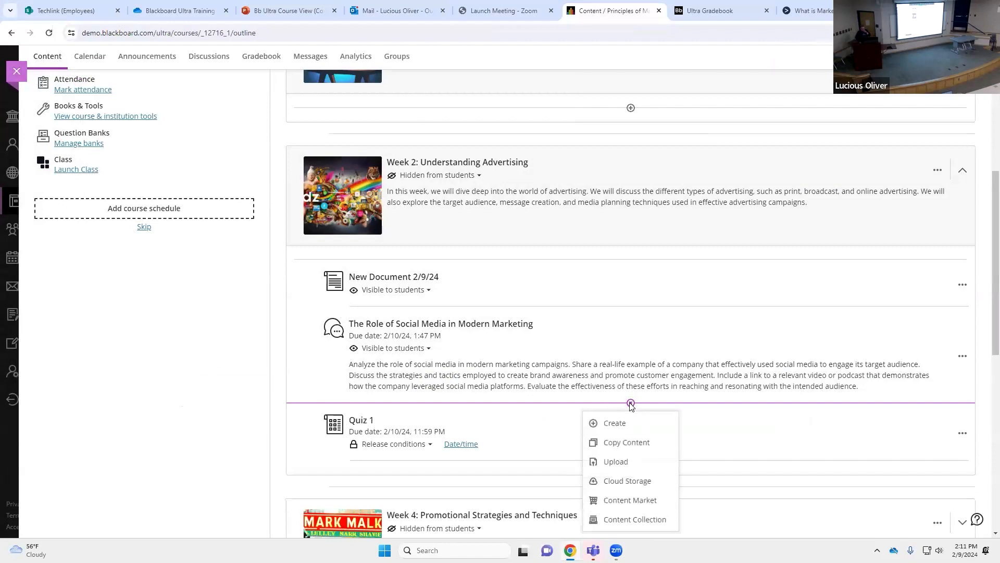
{"action": "left_click", "coordinate": [643, 481]}
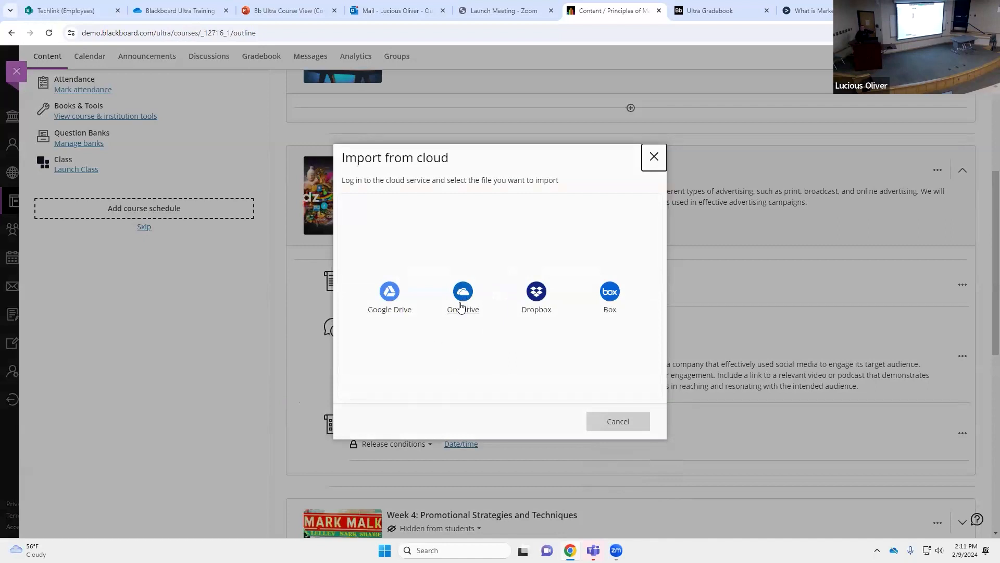
{"action": "left_click", "coordinate": [654, 156]}
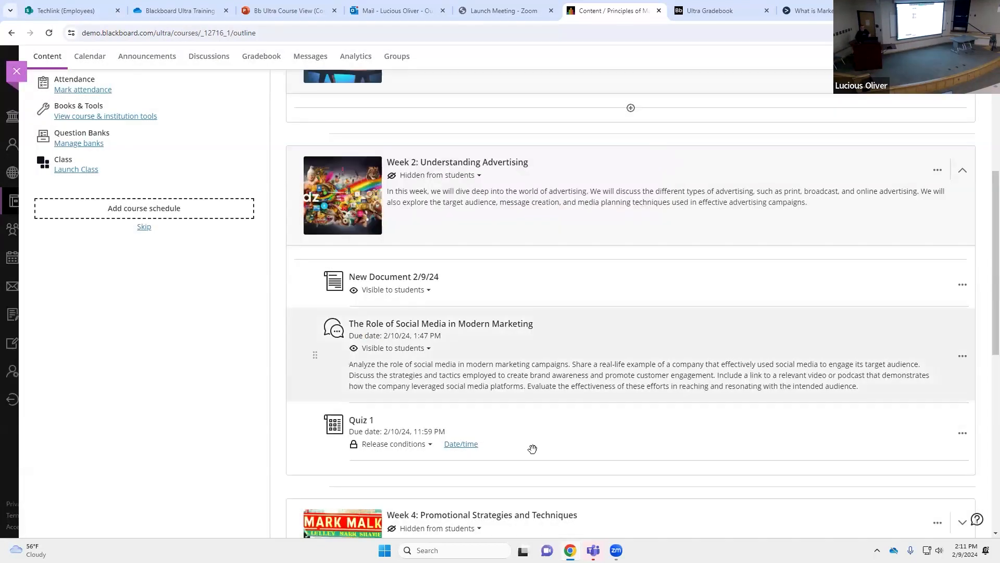
{"action": "left_click", "coordinate": [631, 403]}
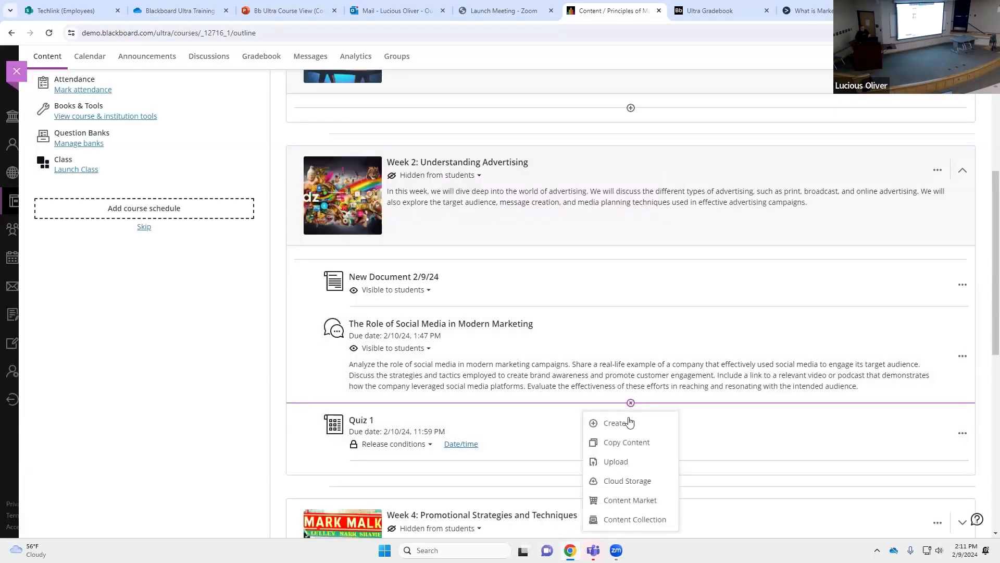
{"action": "left_click", "coordinate": [642, 466]}
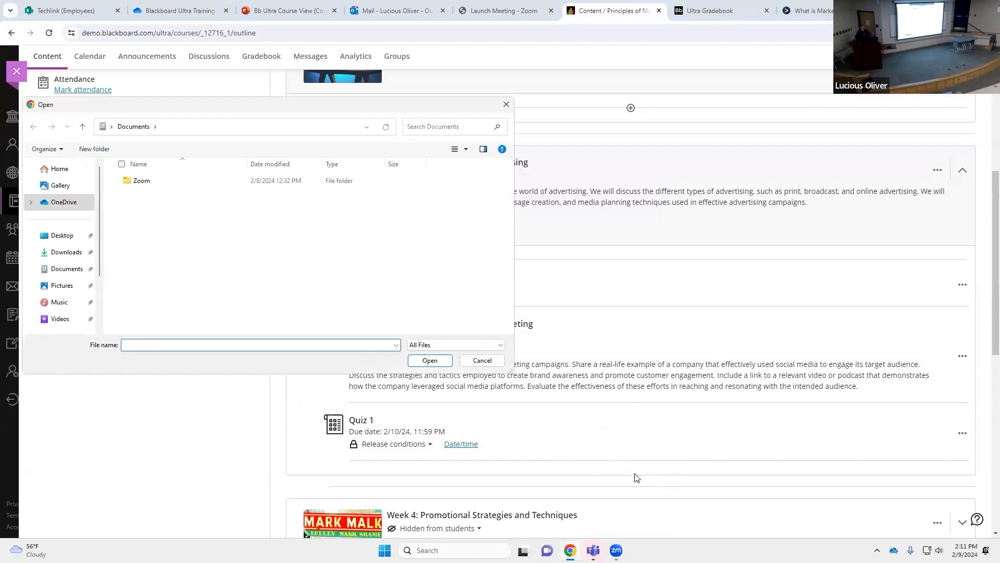
{"action": "left_click", "coordinate": [481, 360]}
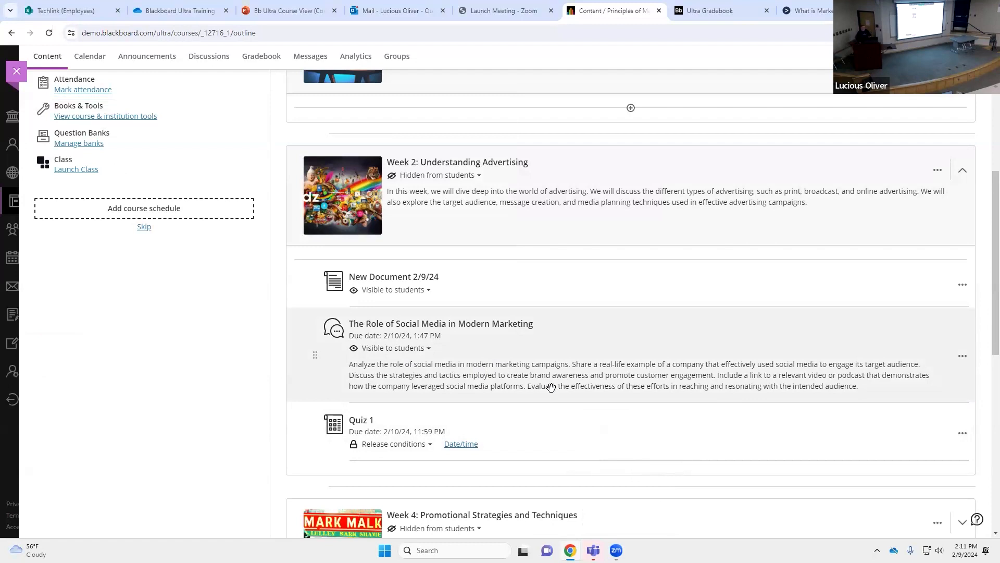
View the Content Collection page for adding items above Quiz 1 in Week 2, and close it
{"action": "left_click", "coordinate": [631, 403]}
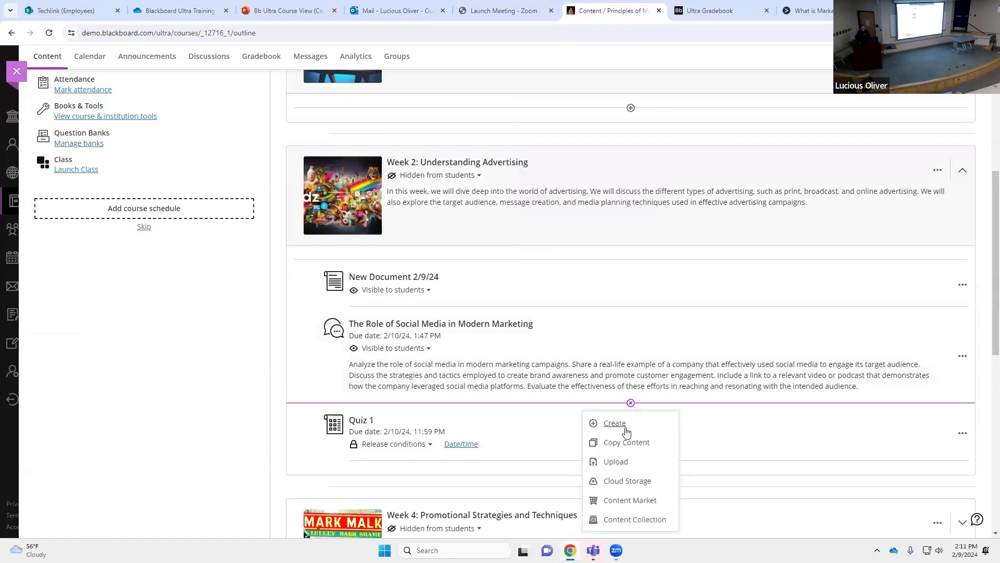
{"action": "left_click", "coordinate": [630, 517]}
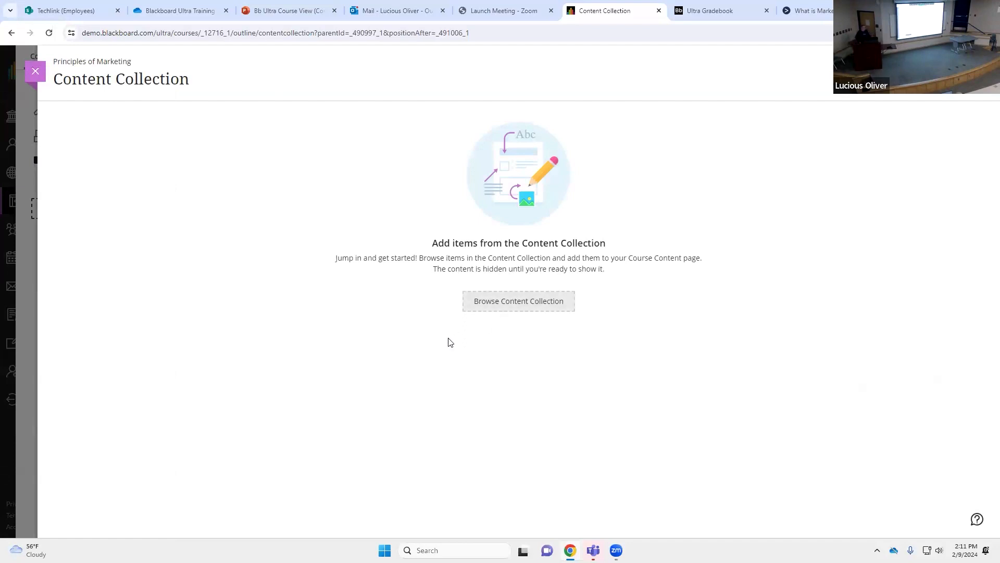
{"action": "left_click", "coordinate": [34, 78]}
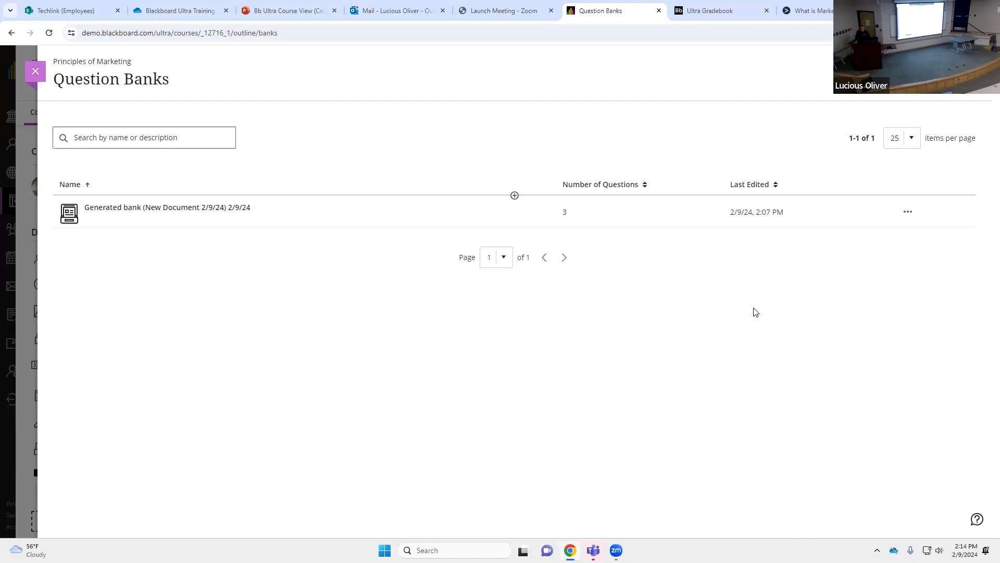
Compare the content pages of the 01. Animal Nutrition 2022 and Principles of Marketing courses, and return to the course list
{"action": "left_click", "coordinate": [20, 71]}
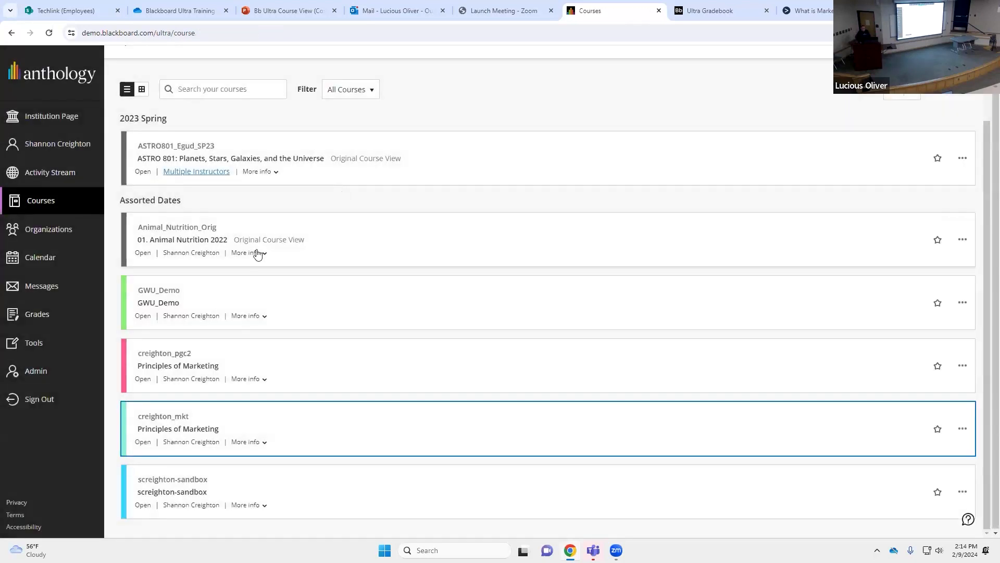
{"action": "left_click", "coordinate": [361, 237]}
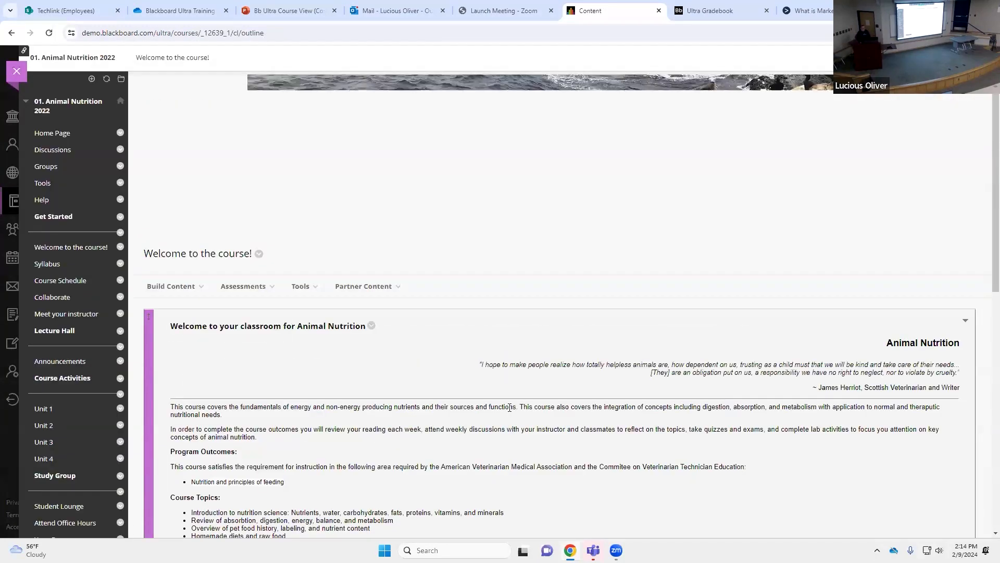
{"action": "left_click", "coordinate": [16, 71]}
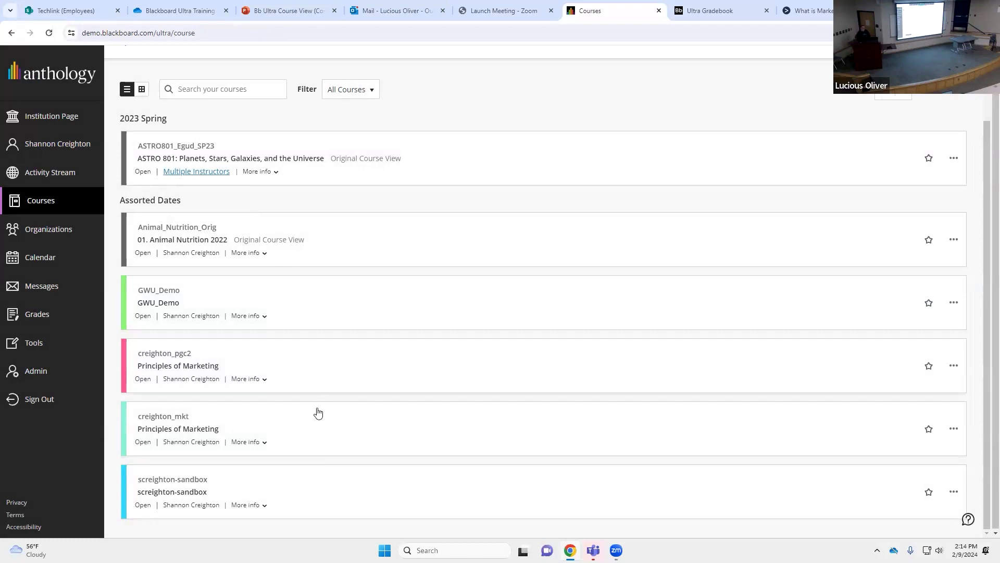
{"action": "left_click", "coordinate": [319, 434]}
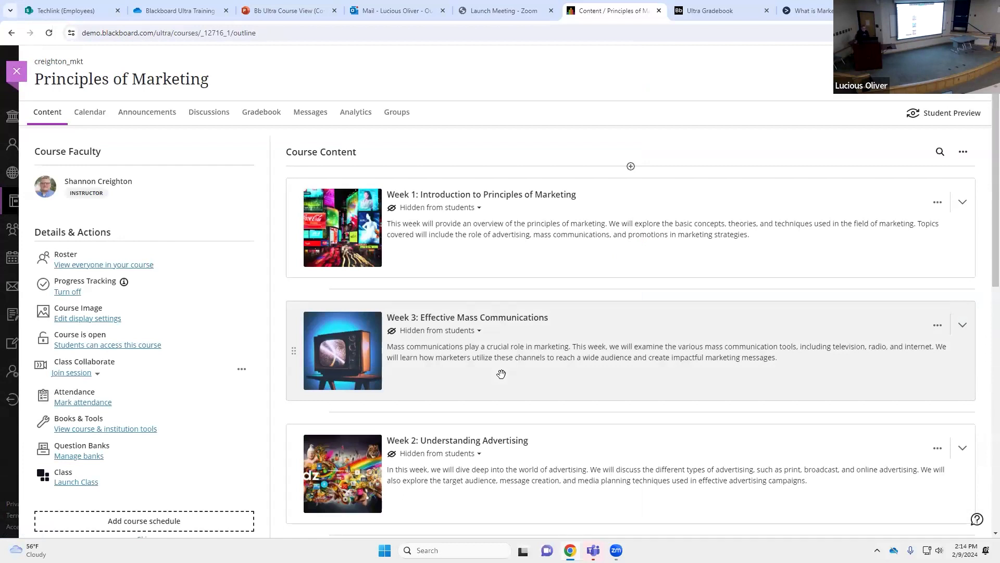
{"action": "left_click", "coordinate": [17, 72]}
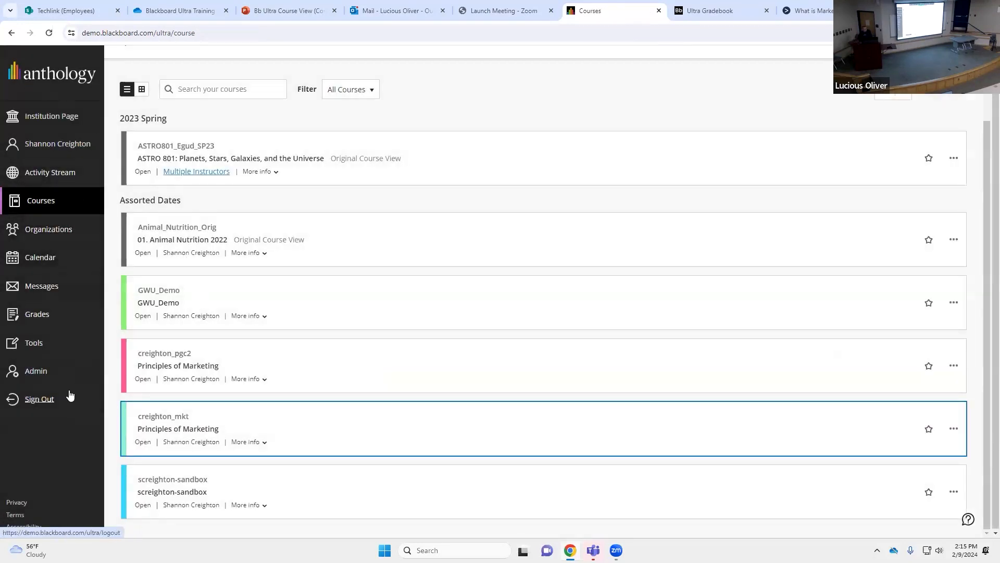
View the Blackboard Tools page and the Anthology website linked from the logo, and return to the Tools page
{"action": "left_click", "coordinate": [36, 348]}
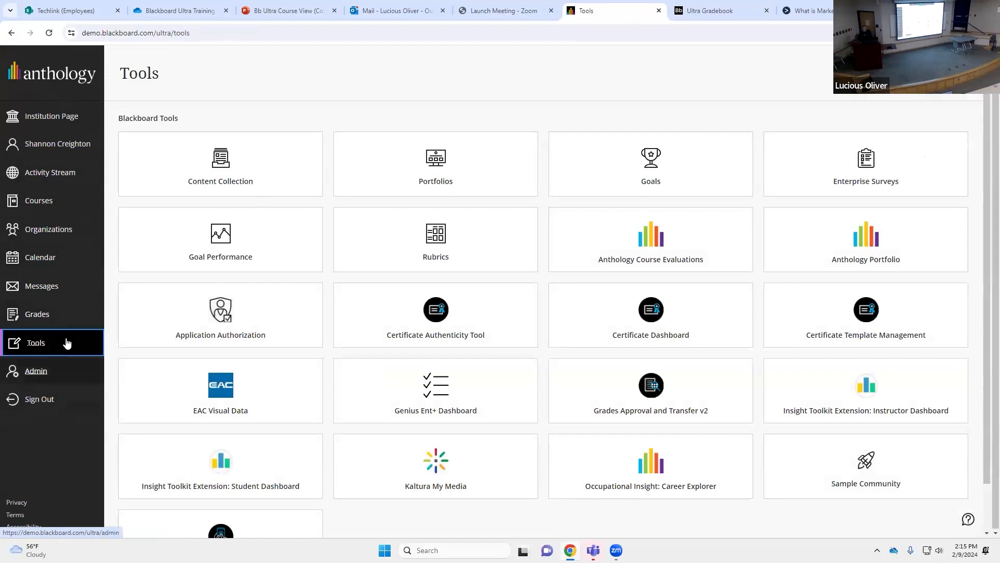
{"action": "left_click", "coordinate": [49, 77]}
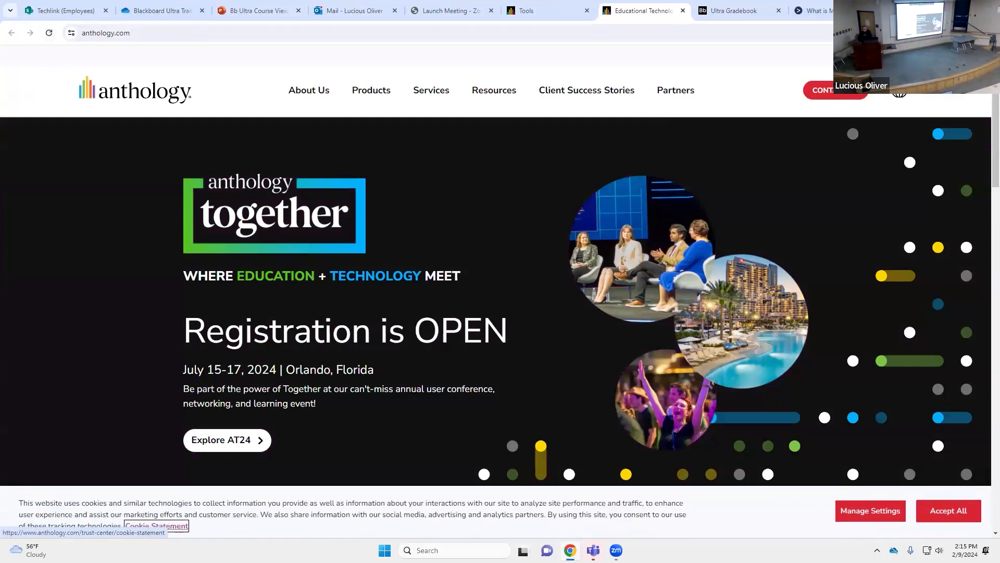
{"action": "left_click", "coordinate": [527, 10]}
{"action": "left_click", "coordinate": [964, 10]}
{"action": "key", "text": "super+Up"}
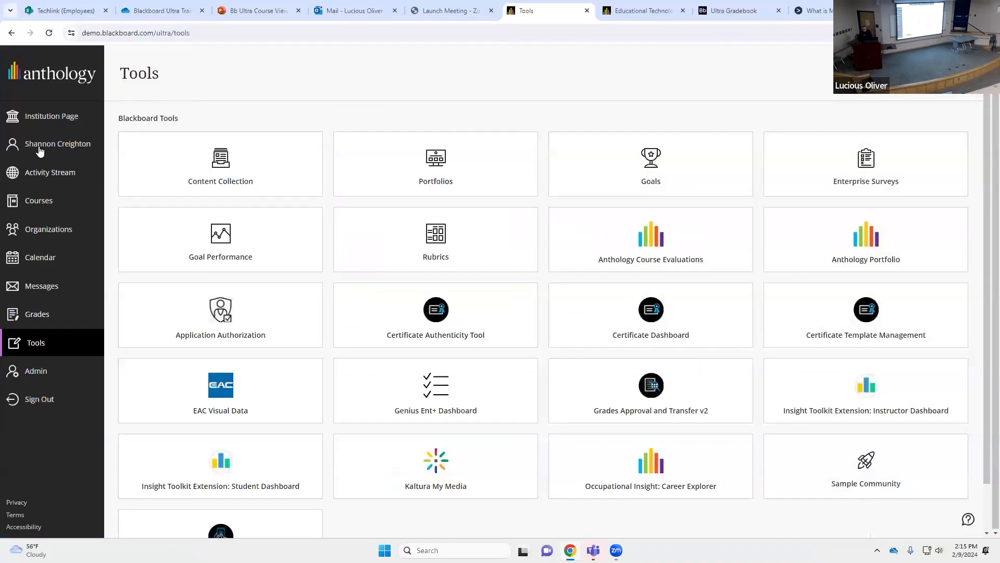
Visit the Activity Stream and the course list, and go back to the Blackboard Tools page
{"action": "left_click", "coordinate": [46, 172]}
{"action": "left_click", "coordinate": [46, 202]}
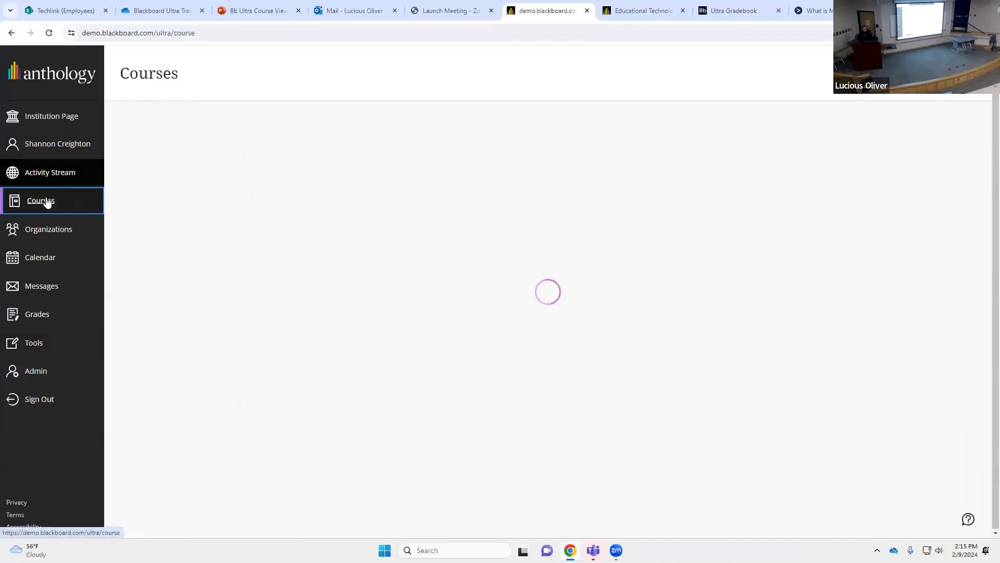
{"action": "left_click", "coordinate": [33, 344]}
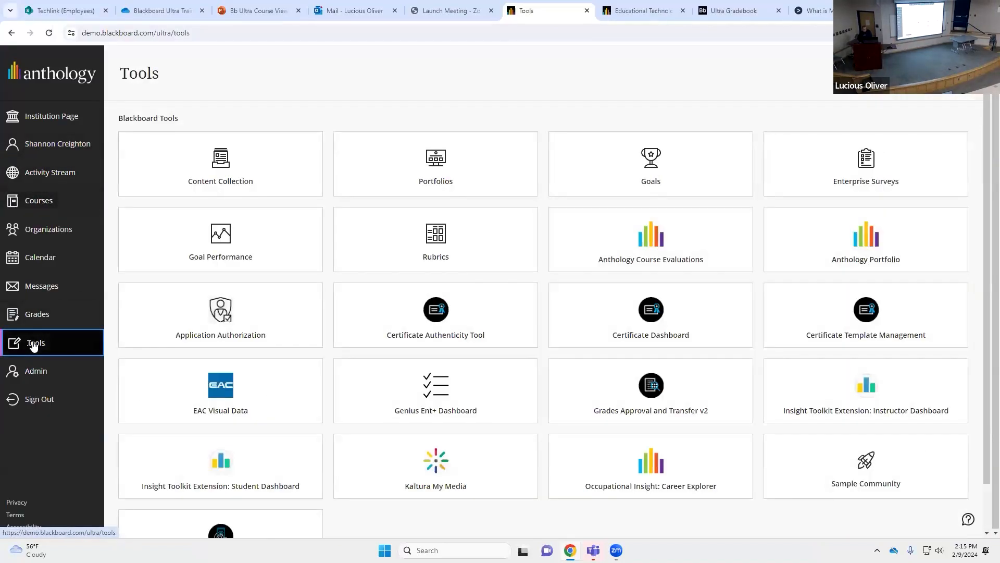